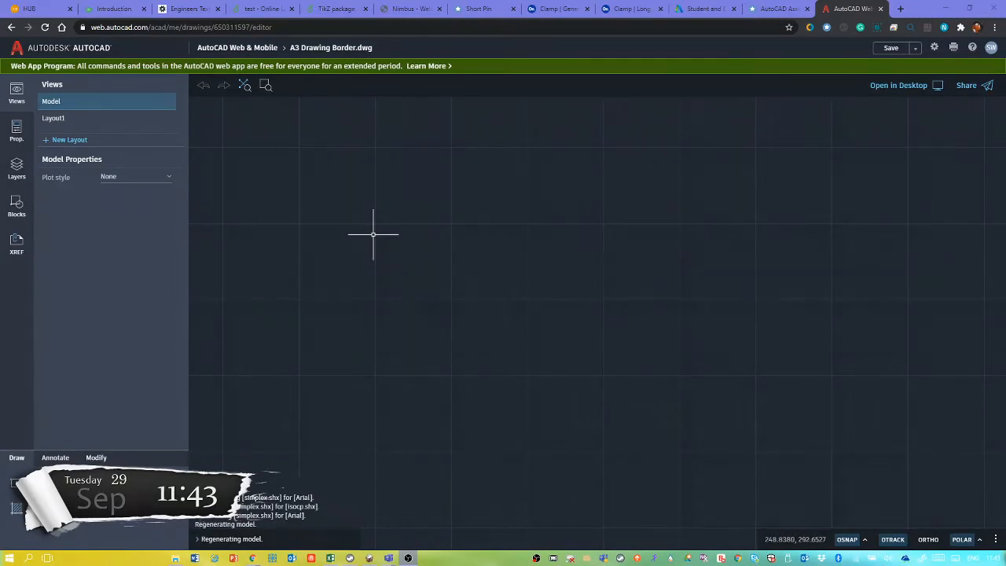
# Draw a vertical line down from about (246, 307) and a longer horizontal line running right from its lower end
pyautogui.click(373, 235)
pyautogui.press('Escape')
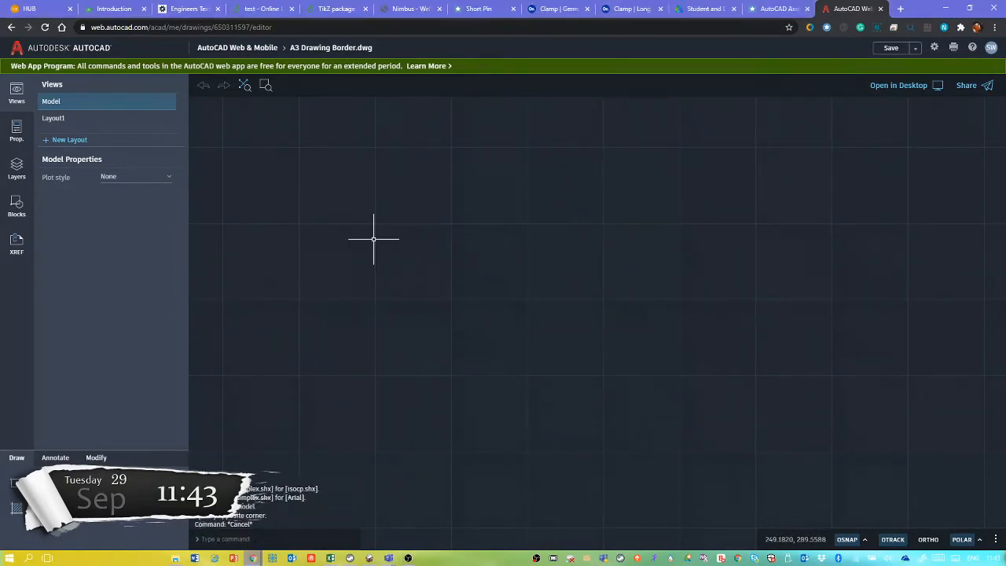
pyautogui.write('l')
pyautogui.press('Return')
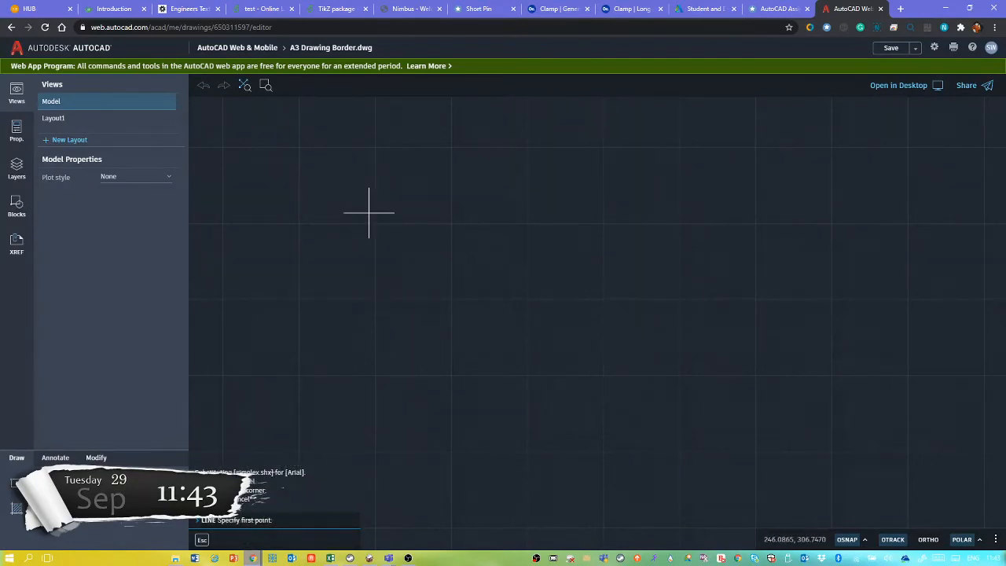
pyautogui.click(369, 212)
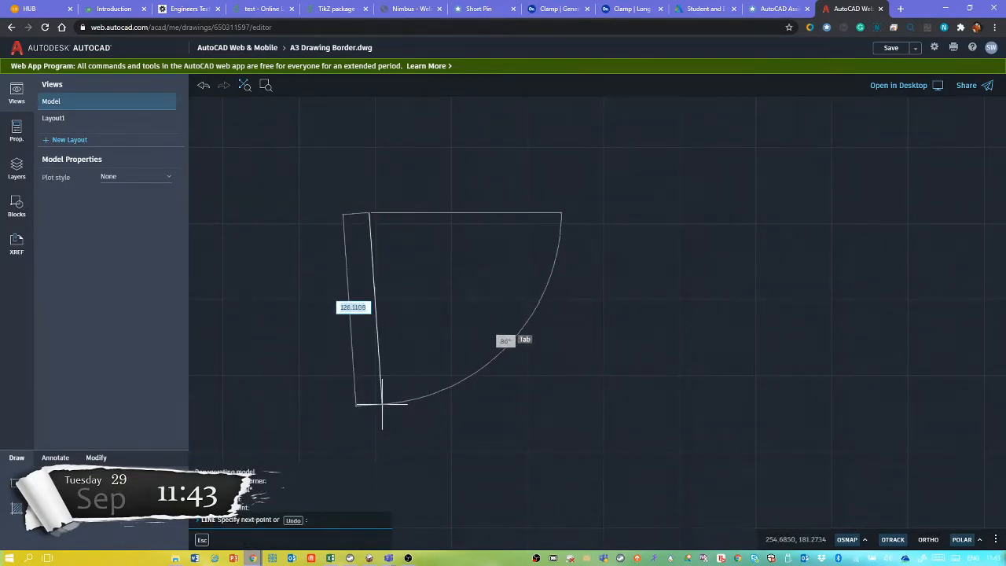
pyautogui.click(370, 399)
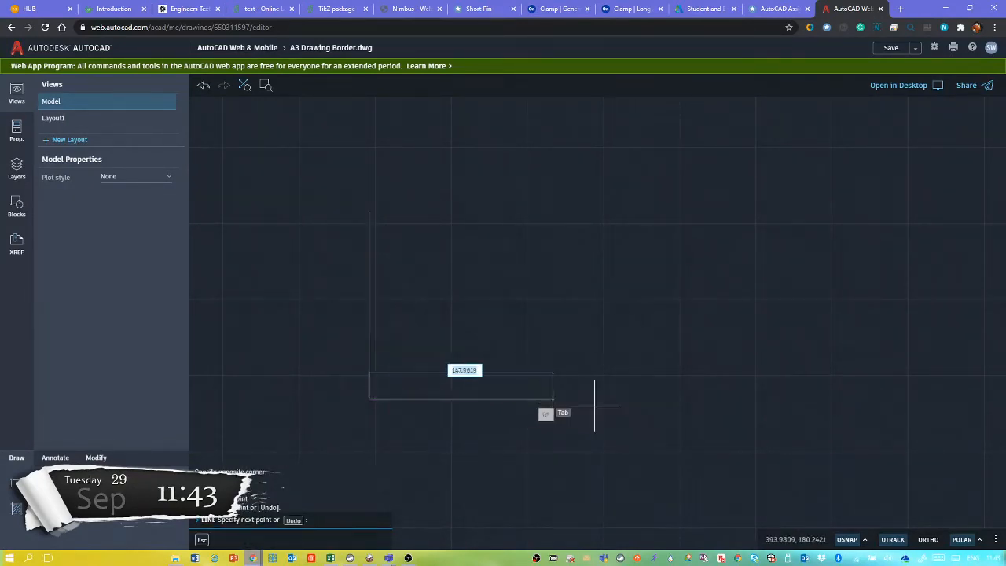
pyautogui.click(657, 369)
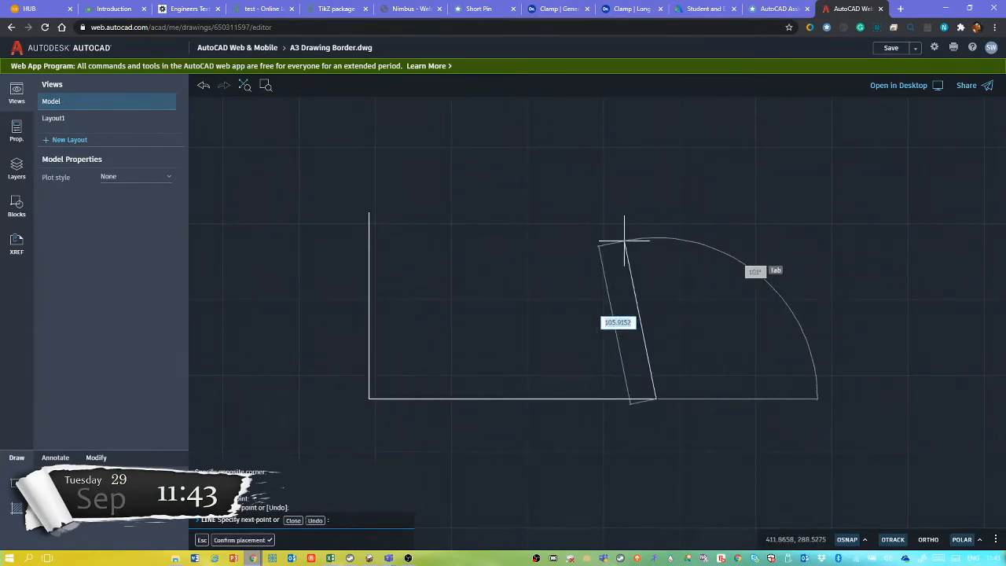
pyautogui.press('Escape')
pyautogui.press('Escape')
pyautogui.press('Escape')
pyautogui.press('Escape')
pyautogui.press('Escape')
pyautogui.press('Escape')
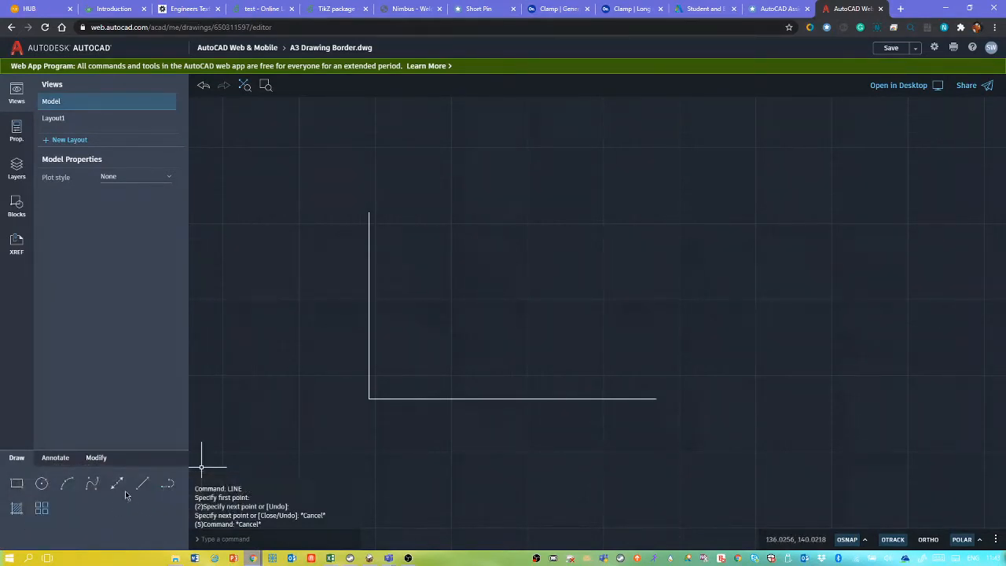
# Close the desktop clock overlay, and offset the vertical line 19 units to the right using the Through option
pyautogui.click(61, 462)
pyautogui.click(95, 460)
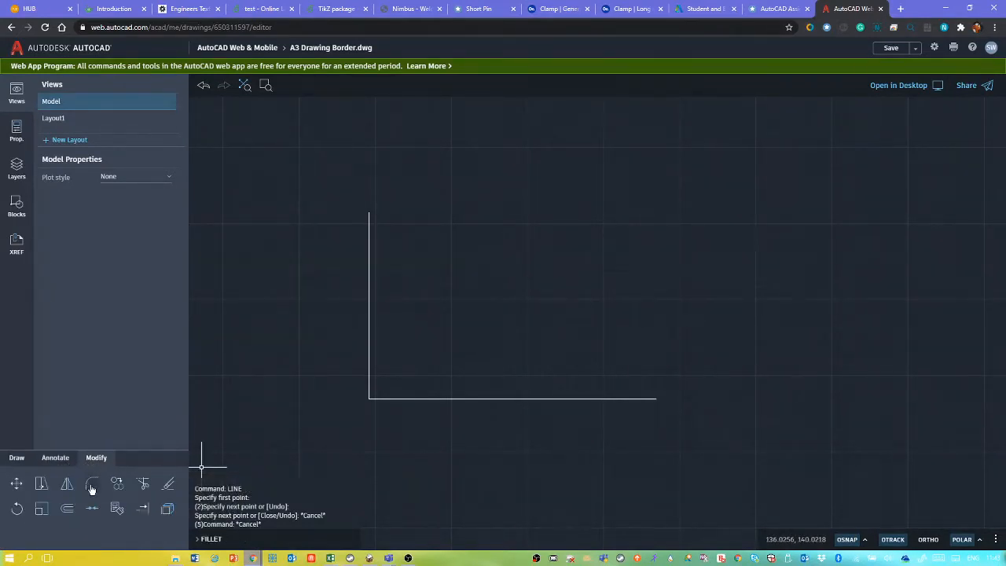
pyautogui.click(69, 509)
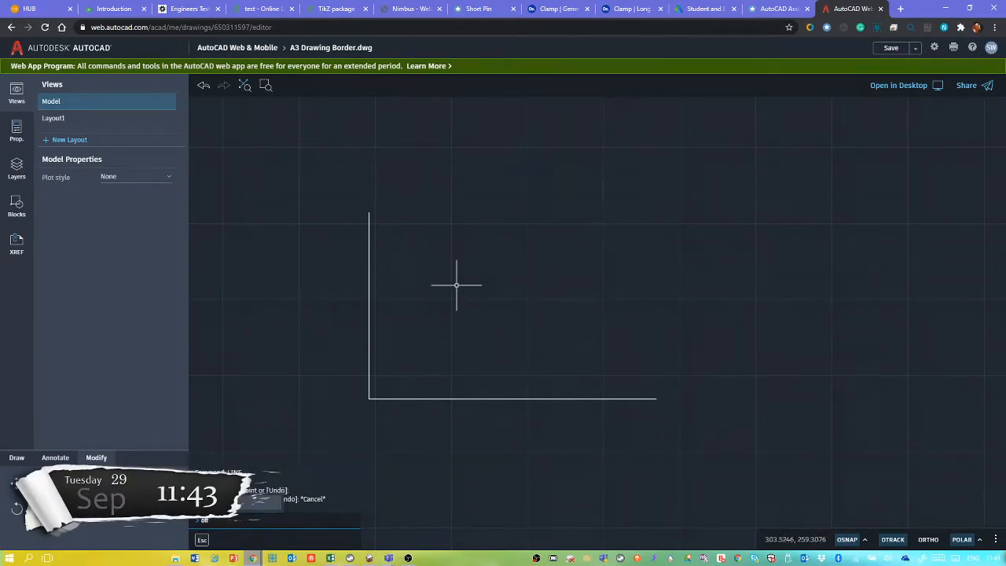
pyautogui.press('Return')
pyautogui.press('Return')
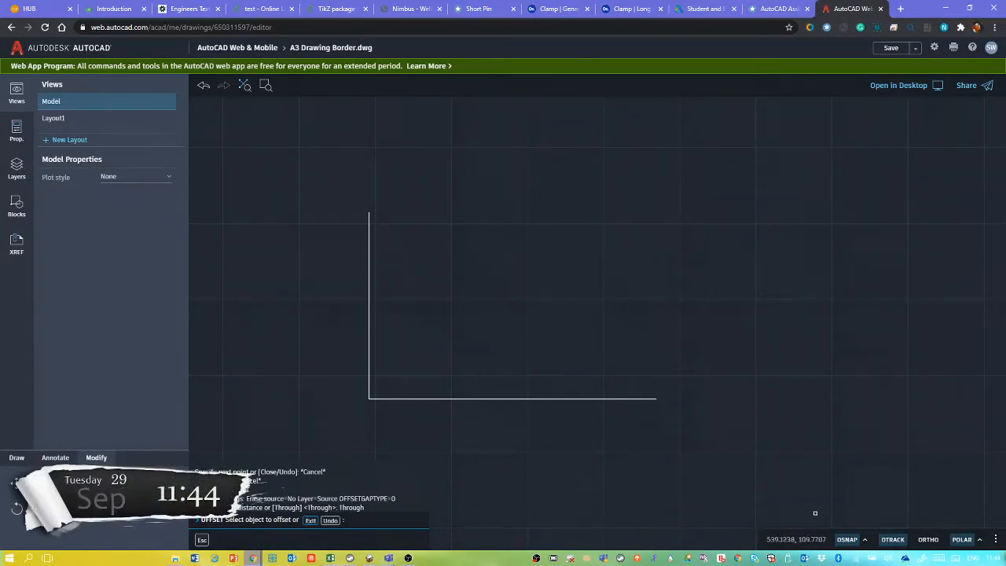
pyautogui.rightClick(677, 561)
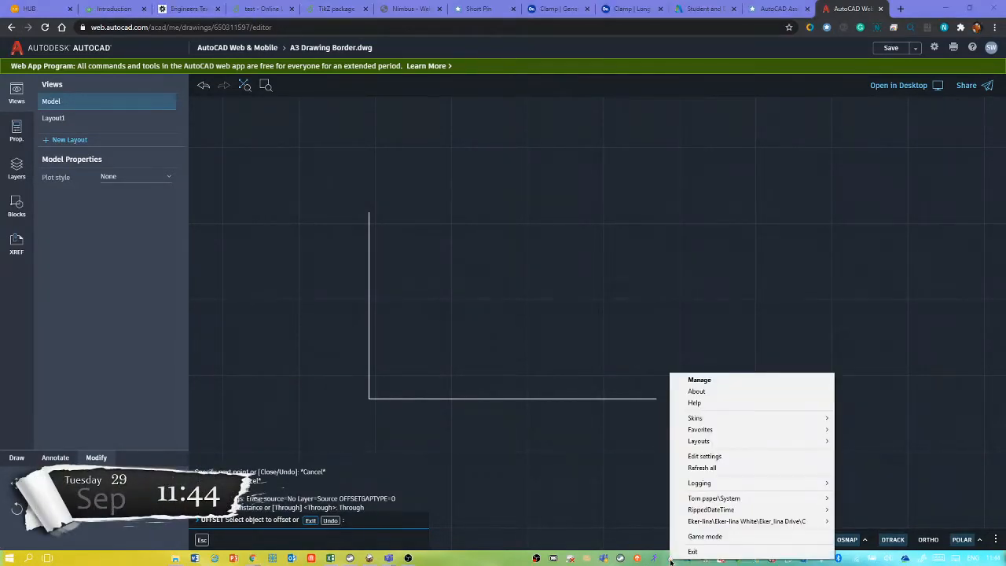
pyautogui.click(692, 550)
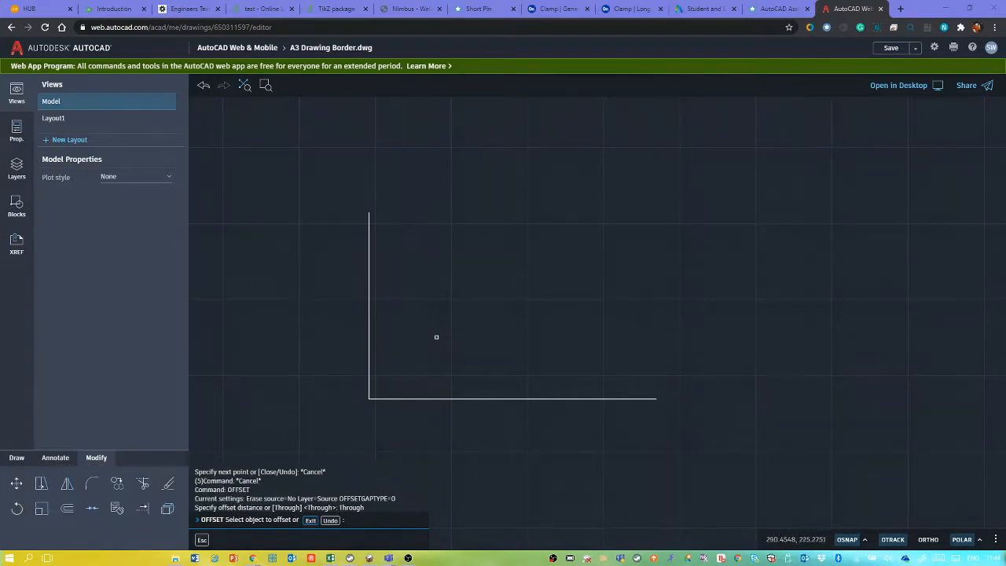
pyautogui.click(367, 338)
pyautogui.write('1')
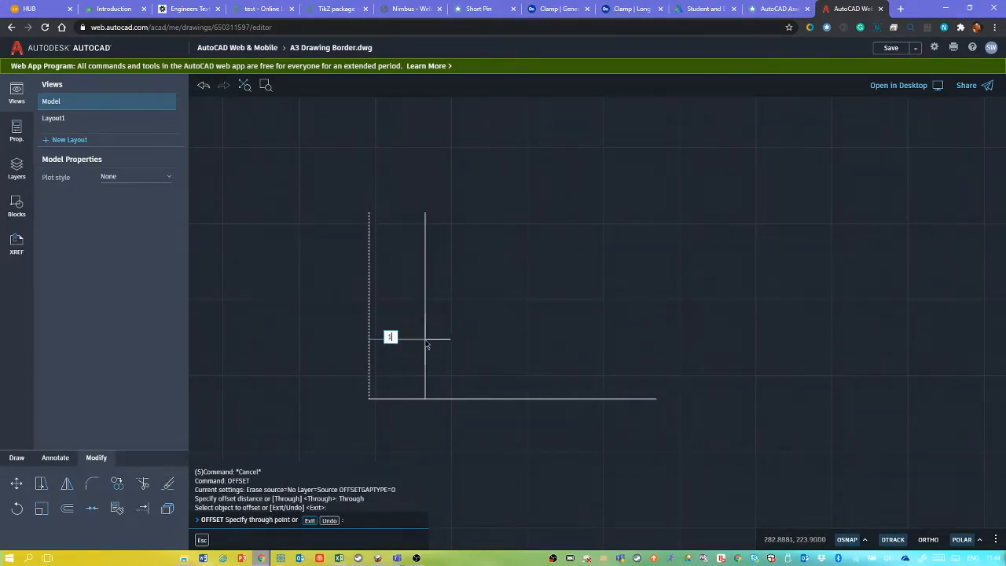
pyautogui.write('9')
pyautogui.press('Return')
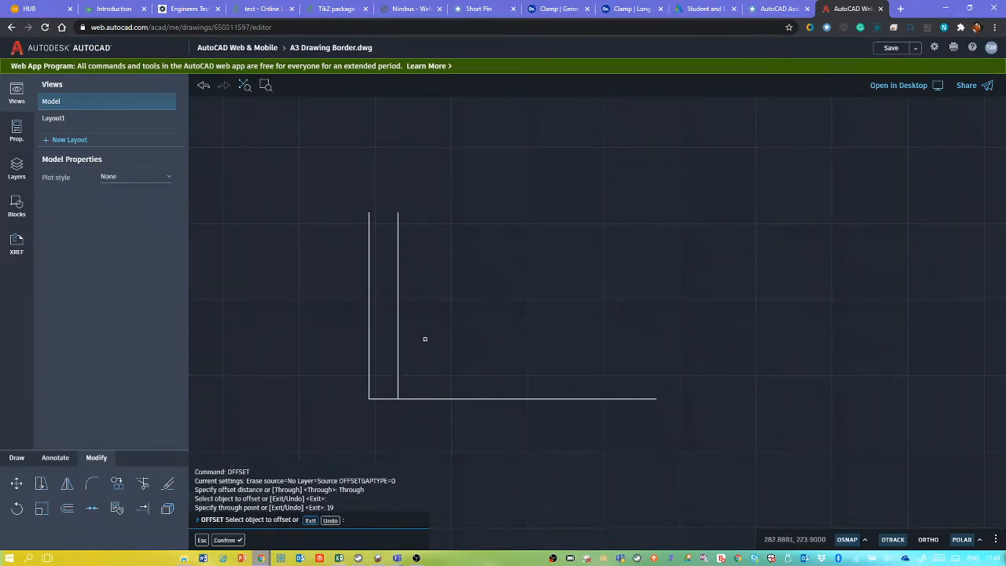
# Offset the horizontal base line 8 units upward using the Through option
pyautogui.scroll(3, 385, 393)
pyautogui.scroll(2, 380, 400)
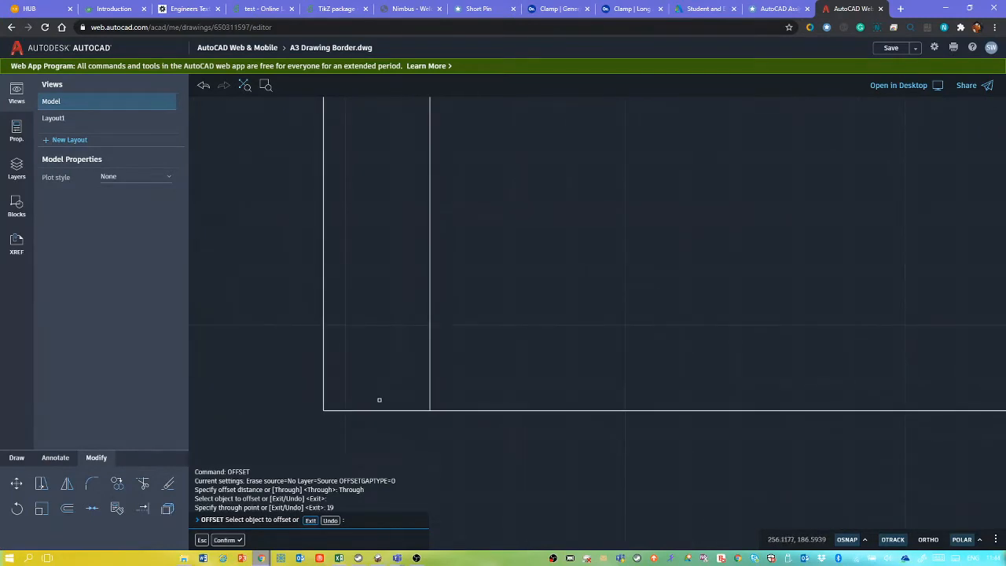
pyautogui.scroll(3, 366, 379)
pyautogui.moveTo(373, 377); pyautogui.dragTo(512, 291, button='middle')
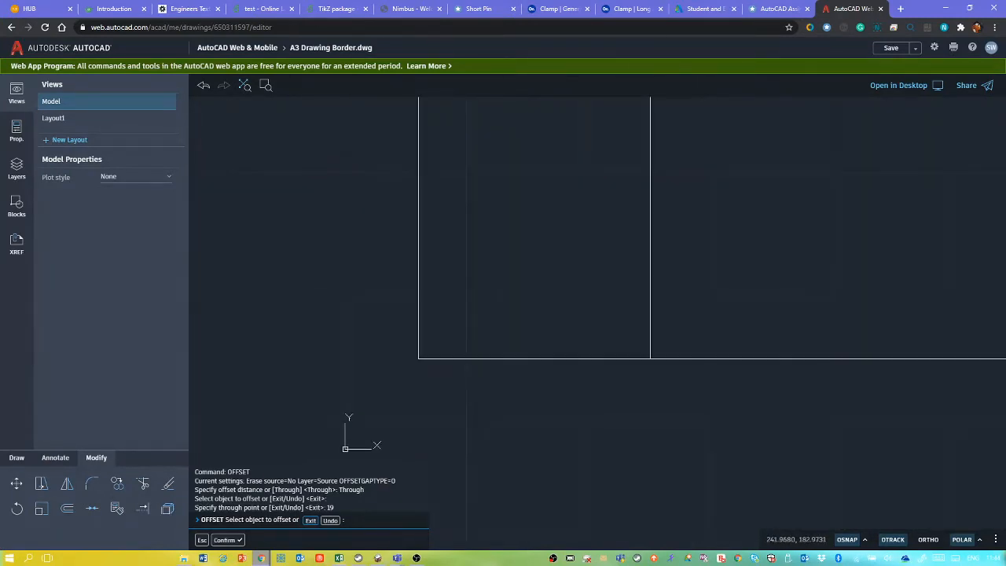
pyautogui.press('Escape')
pyautogui.press('Escape')
pyautogui.press('Escape')
pyautogui.press('Escape')
pyautogui.press('Escape')
pyautogui.write('off')
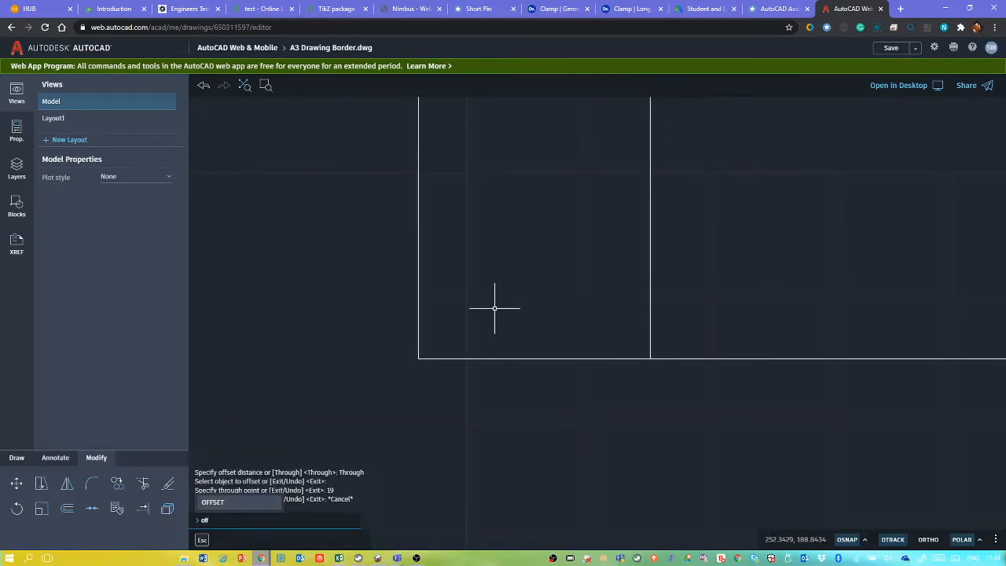
pyautogui.press('Return')
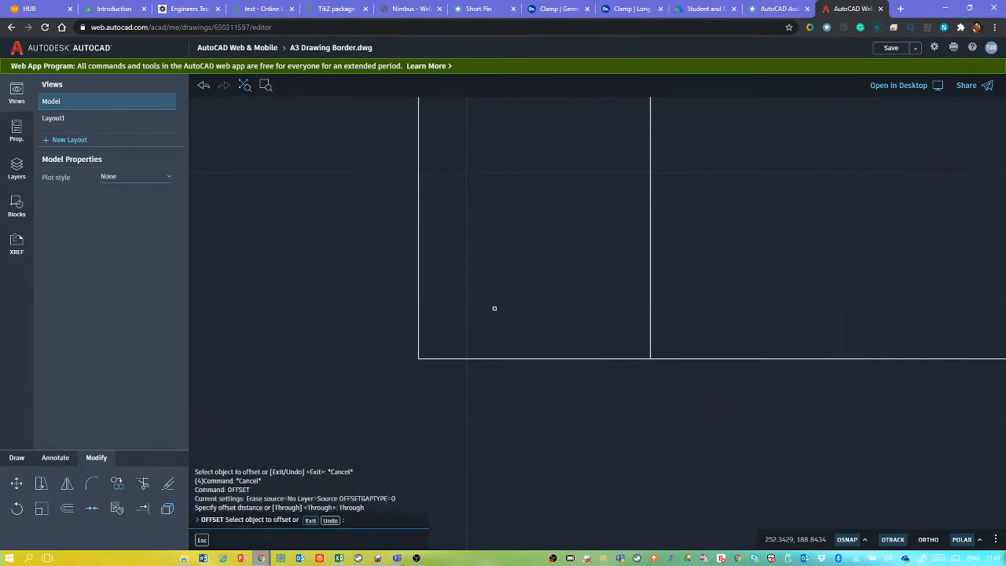
pyautogui.click(467, 358)
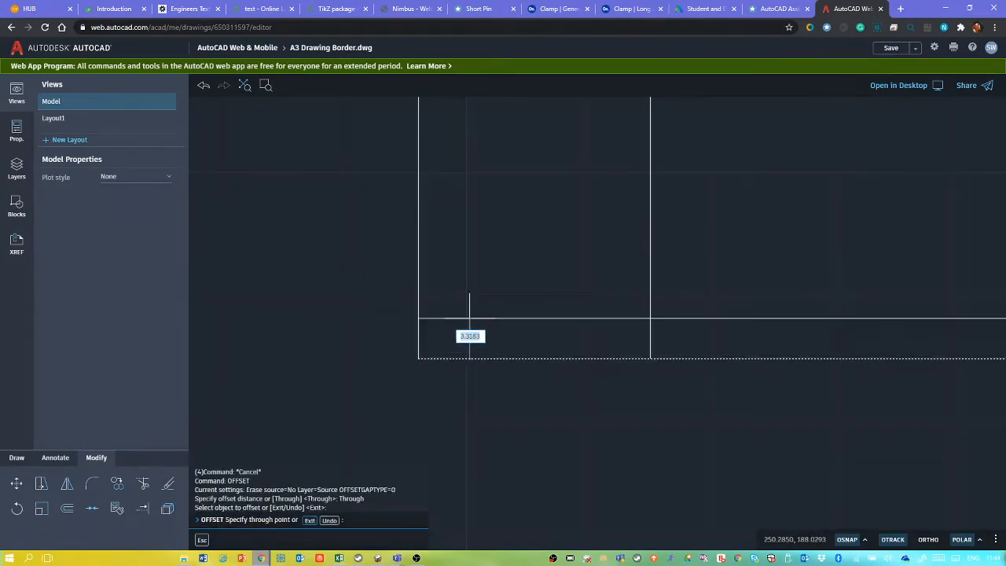
pyautogui.write('8')
pyautogui.press('Return')
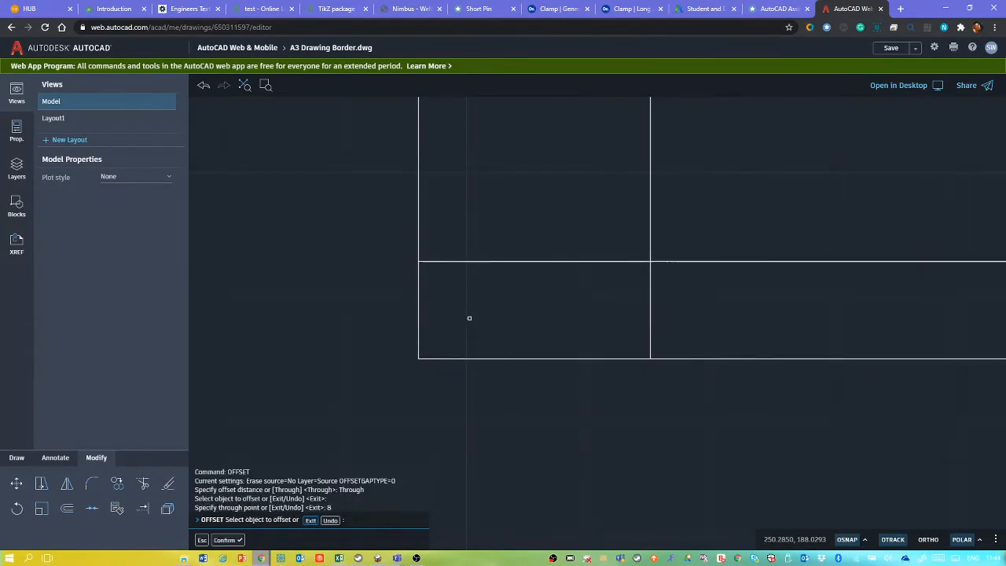
pyautogui.press('Escape')
pyautogui.press('Escape')
pyautogui.press('Escape')
pyautogui.press('Escape')
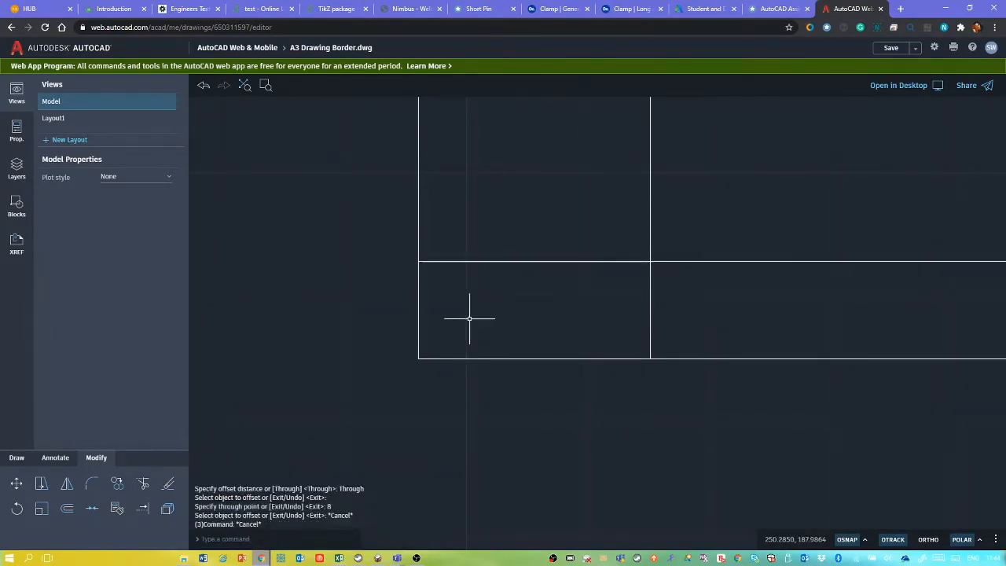
# Trim both vertical lines above the upper horizontal line and both horizontal lines beyond the right vertical, leaving a closed rectangle
pyautogui.write('trim')
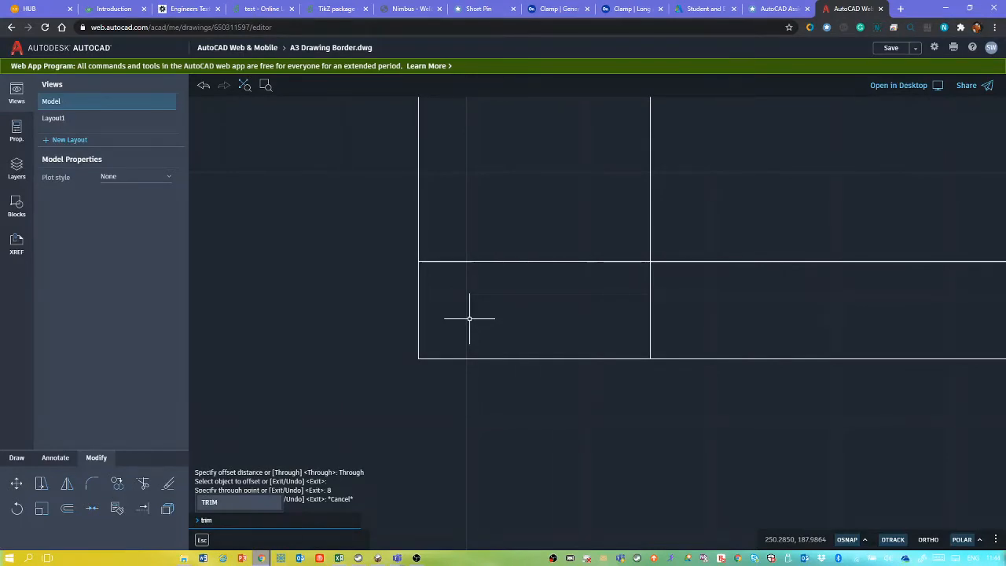
pyautogui.press('Return')
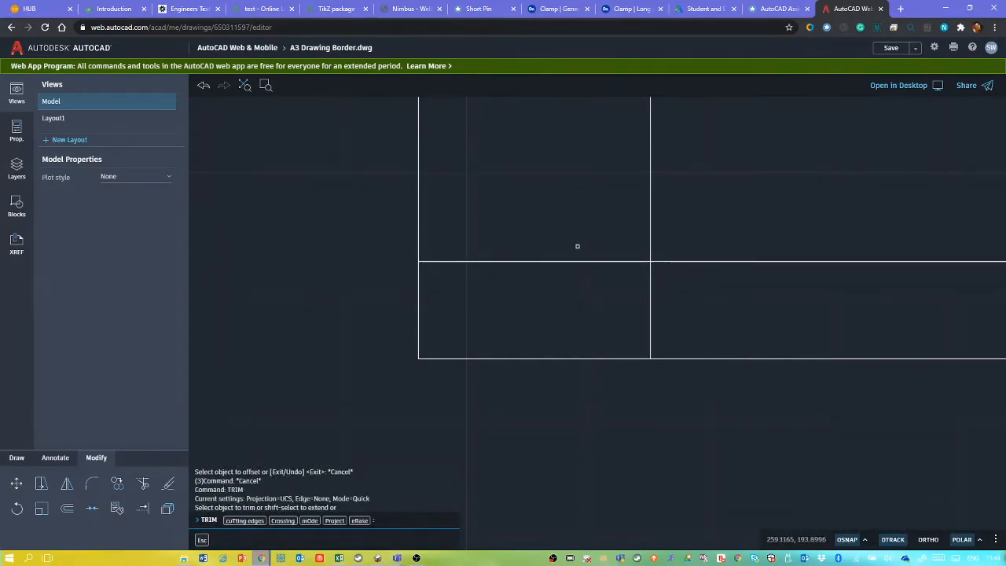
pyautogui.click(415, 188)
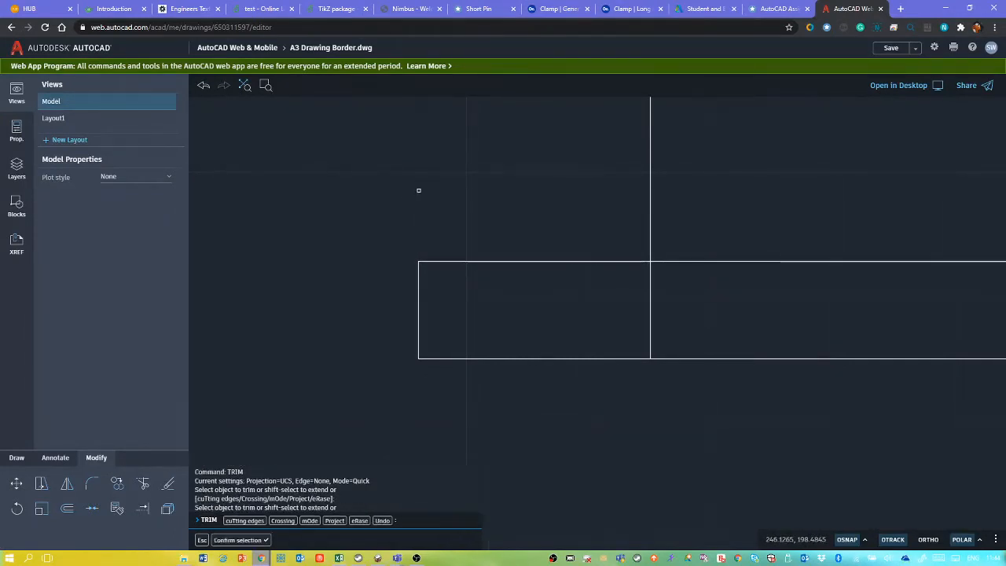
pyautogui.click(649, 196)
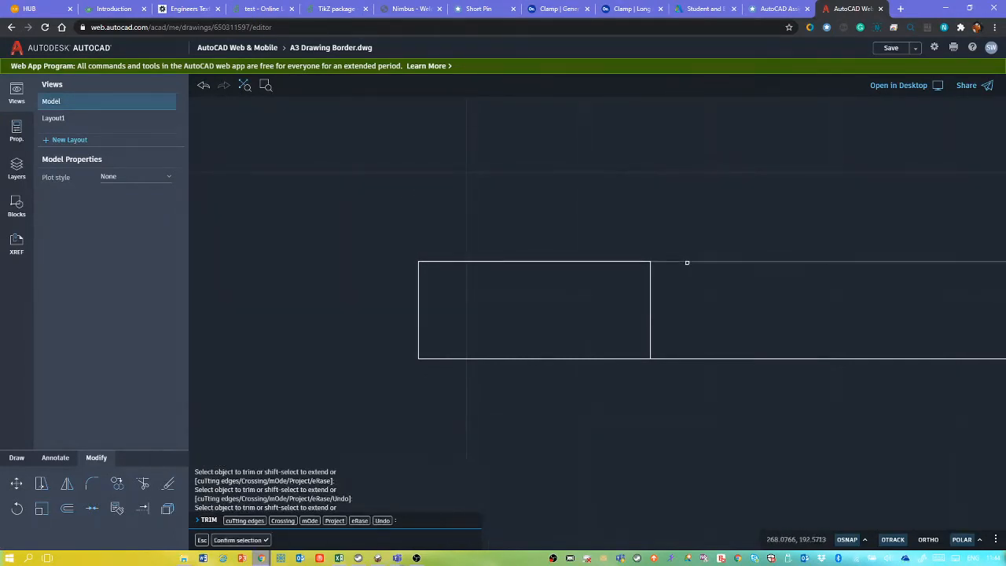
pyautogui.click(689, 261)
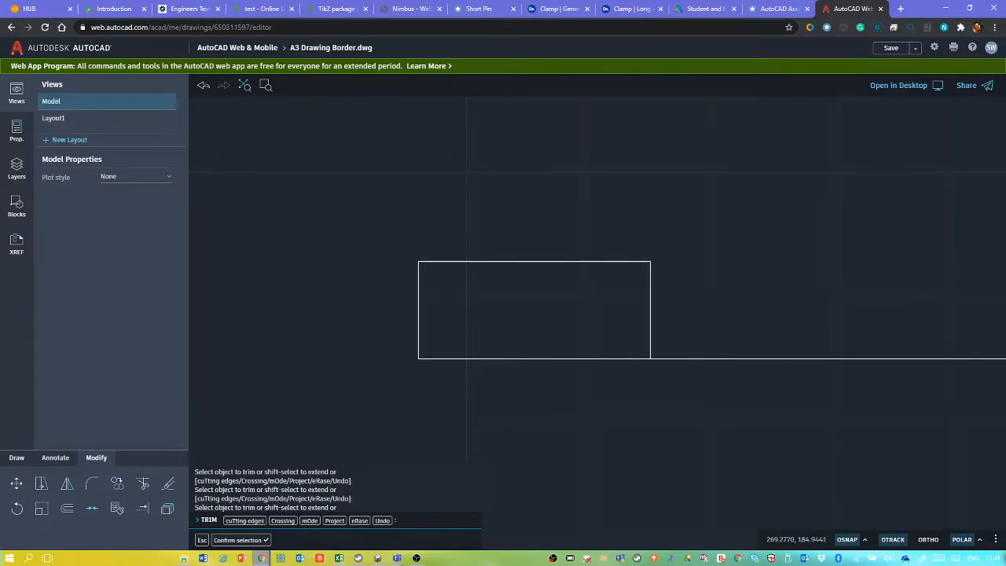
pyautogui.click(690, 366)
pyautogui.click(692, 352)
pyautogui.press('Return')
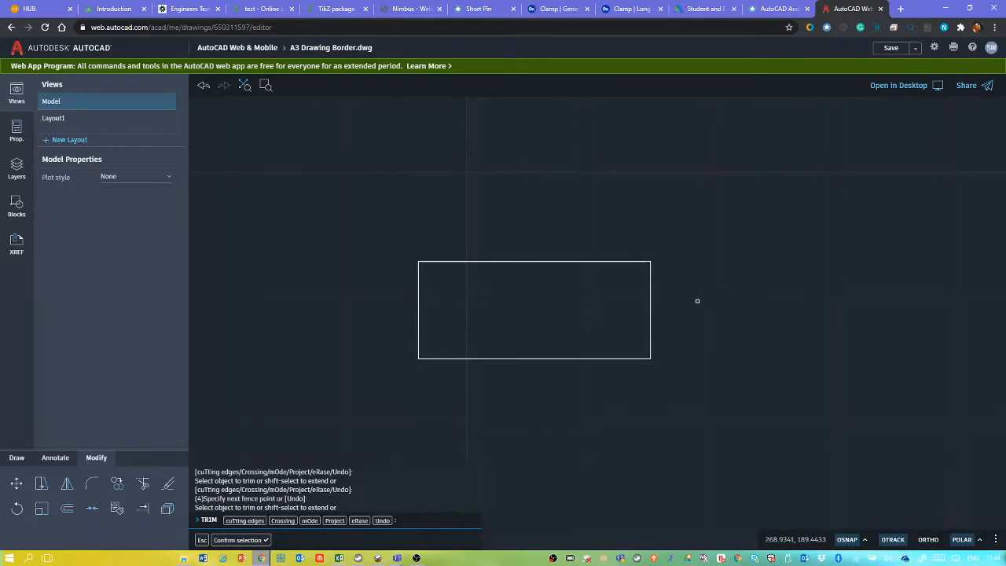
pyautogui.press('Escape')
pyautogui.press('Escape')
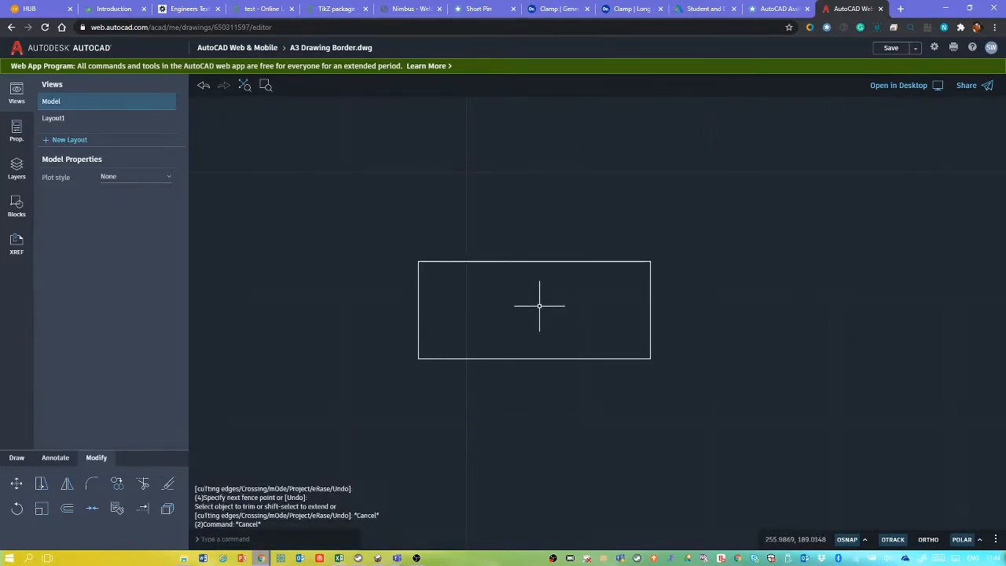
pyautogui.press('Escape')
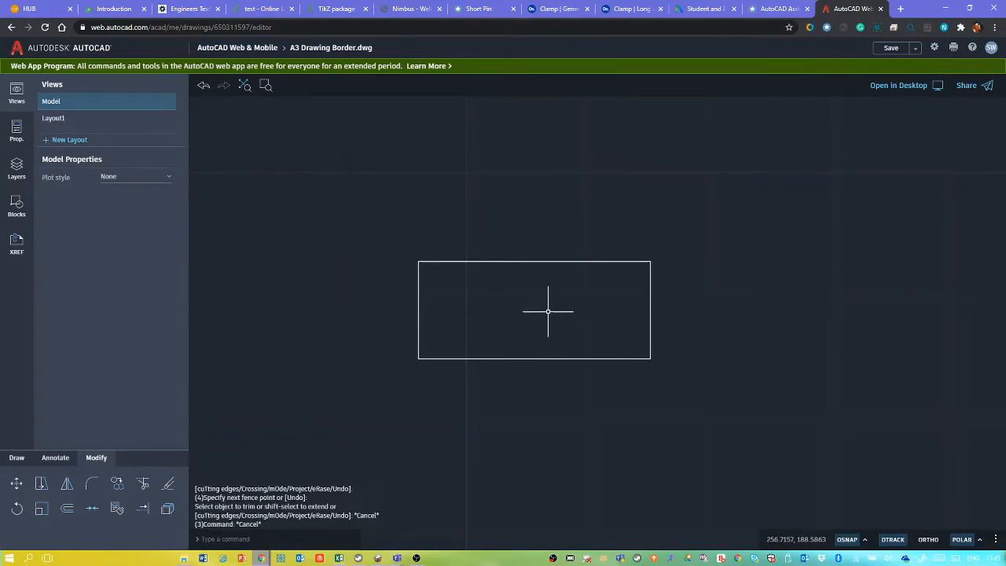
# Draw a vertical line from the midpoint of the rectangle's bottom edge up past its top edge, ending near (256, 200)
pyautogui.write('l')
pyautogui.press('Return')
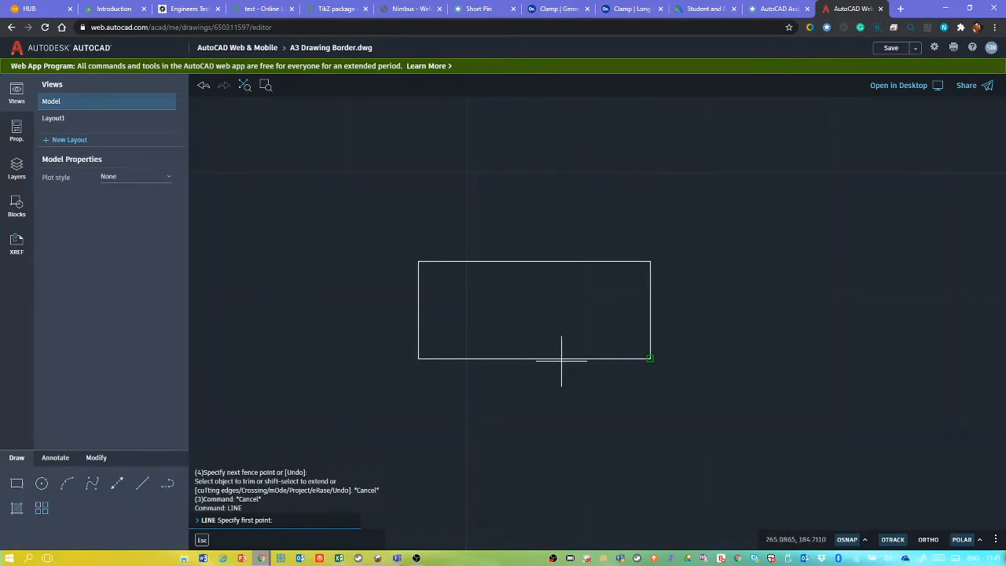
pyautogui.rightClick(547, 334)
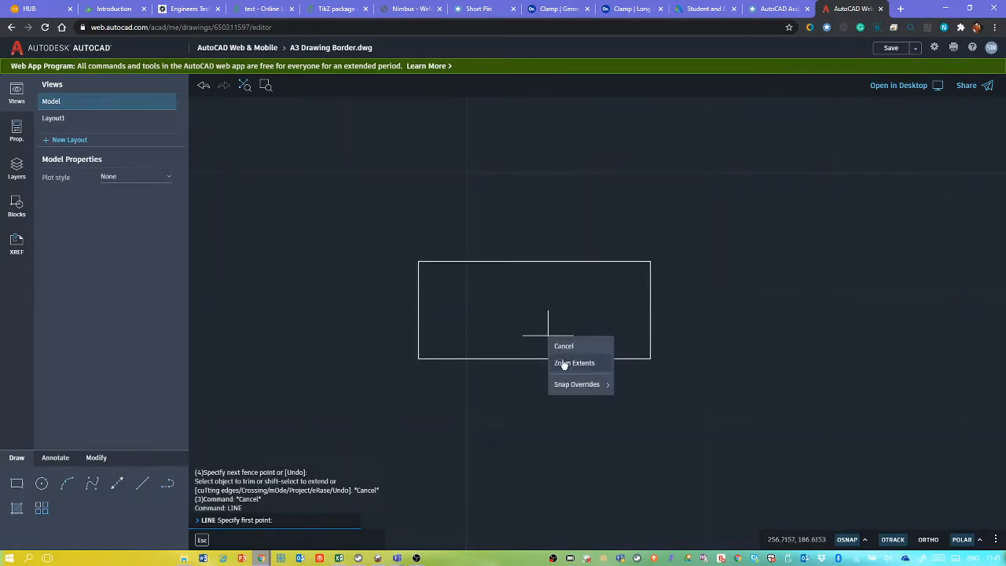
pyautogui.moveTo(576, 389)
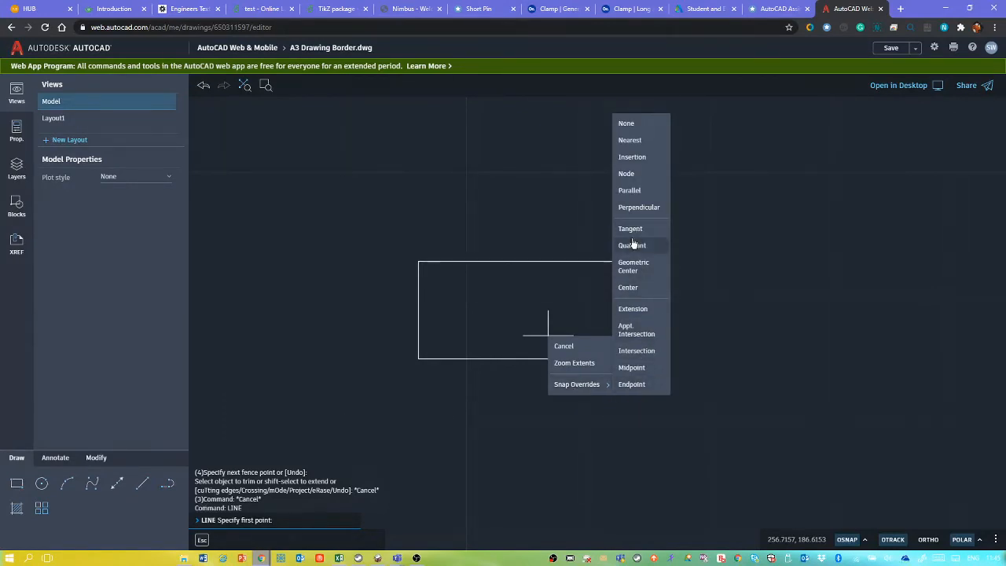
pyautogui.click(643, 367)
pyautogui.click(542, 357)
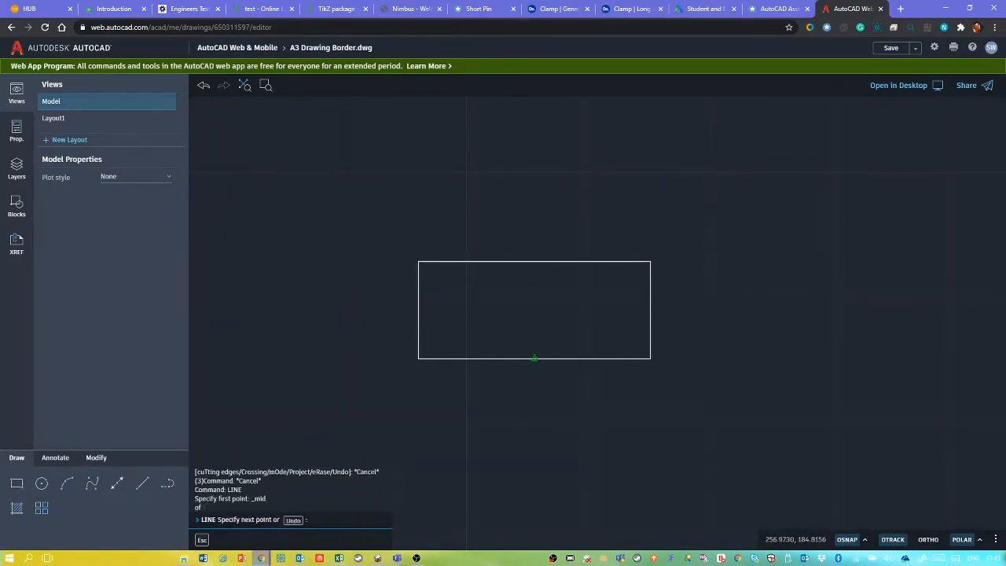
pyautogui.click(534, 176)
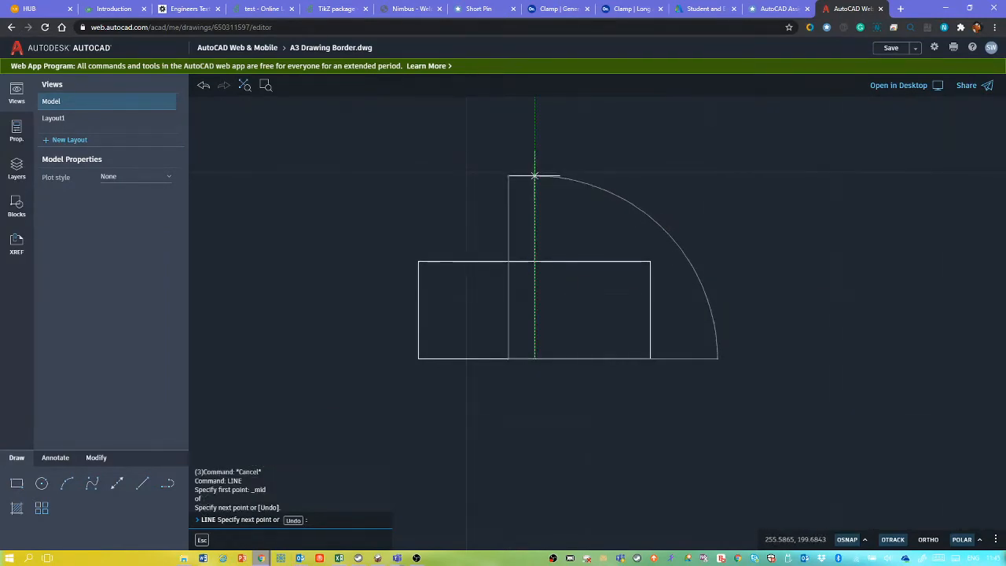
pyautogui.press('Escape')
pyautogui.press('Escape')
pyautogui.press('Escape')
pyautogui.press('Escape')
pyautogui.press('Escape')
# Offset the vertical centre line 6.5 units to the left and 6.5 units to the right using the Through option
pyautogui.write('o')
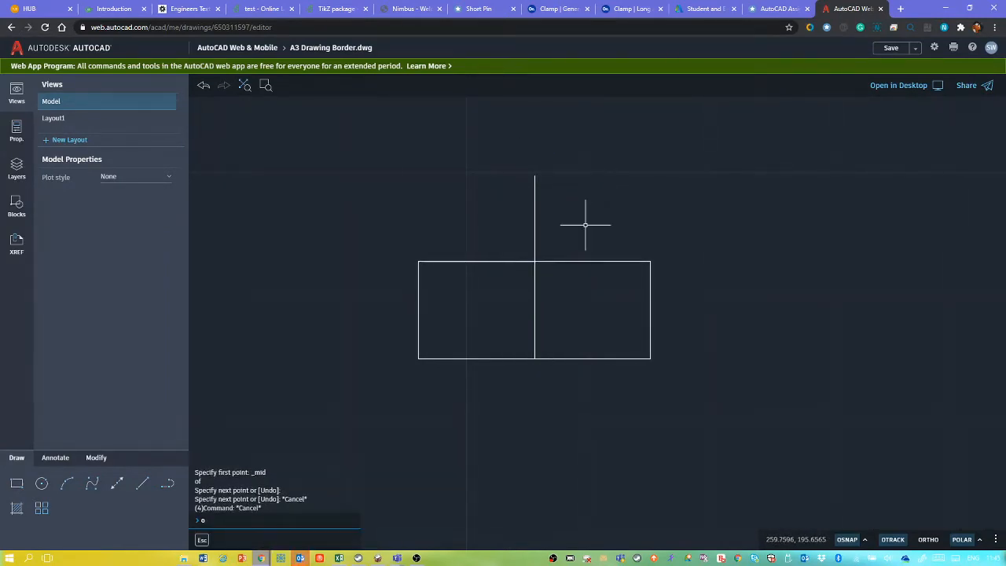
pyautogui.press('Return')
pyautogui.press('Return')
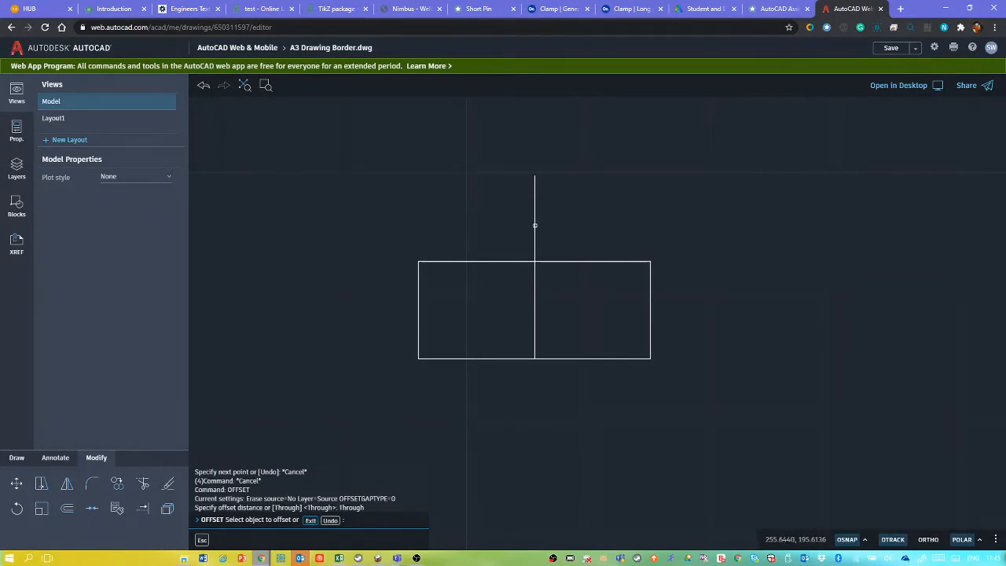
pyautogui.click(534, 225)
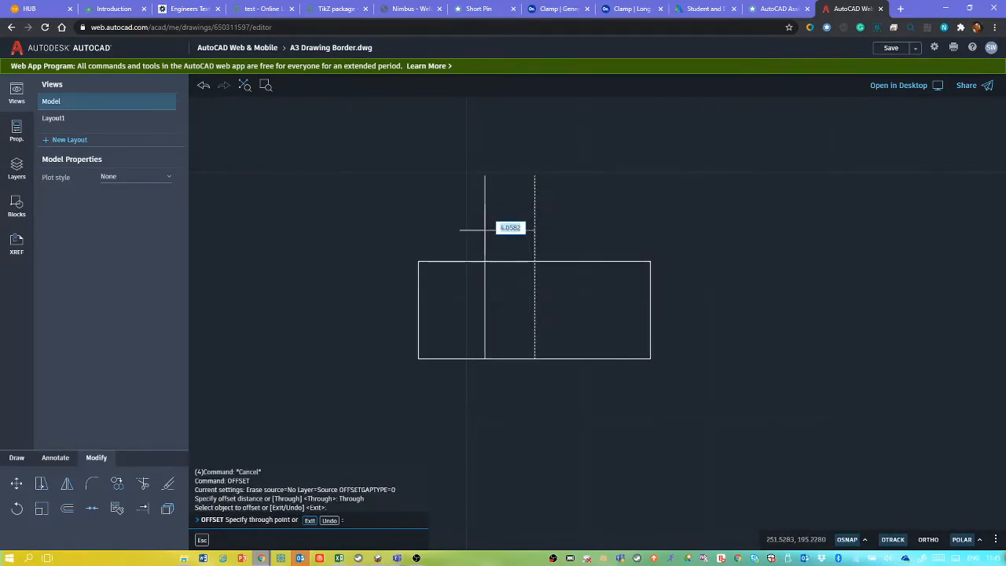
pyautogui.write('6.5')
pyautogui.press('Return')
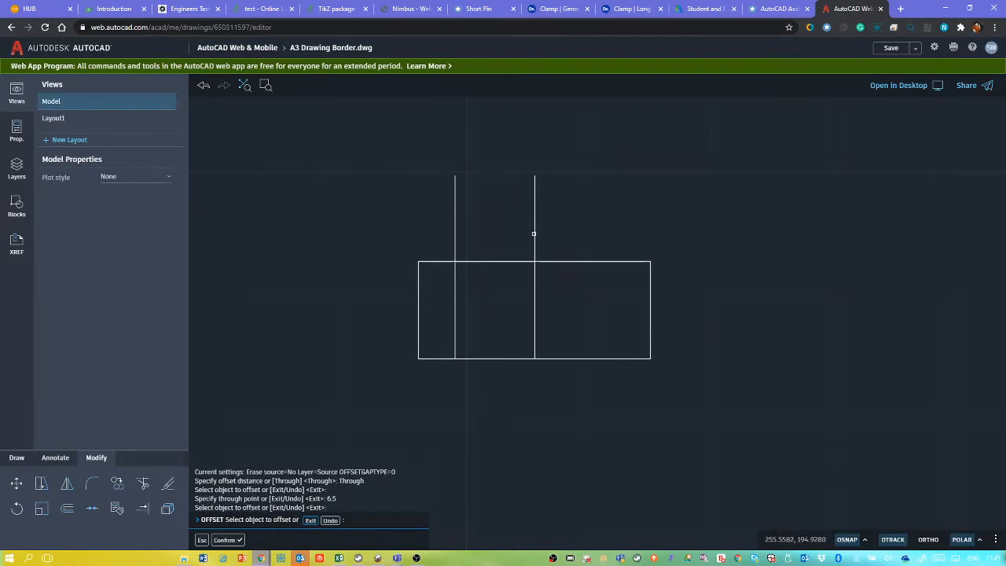
pyautogui.click(533, 233)
pyautogui.write('6.')
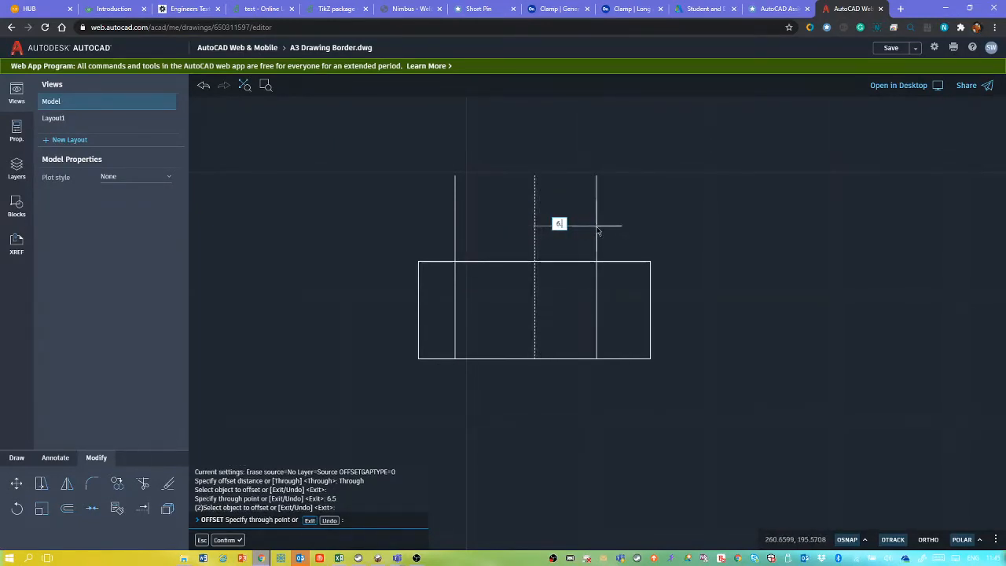
pyautogui.write('5')
pyautogui.press('Return')
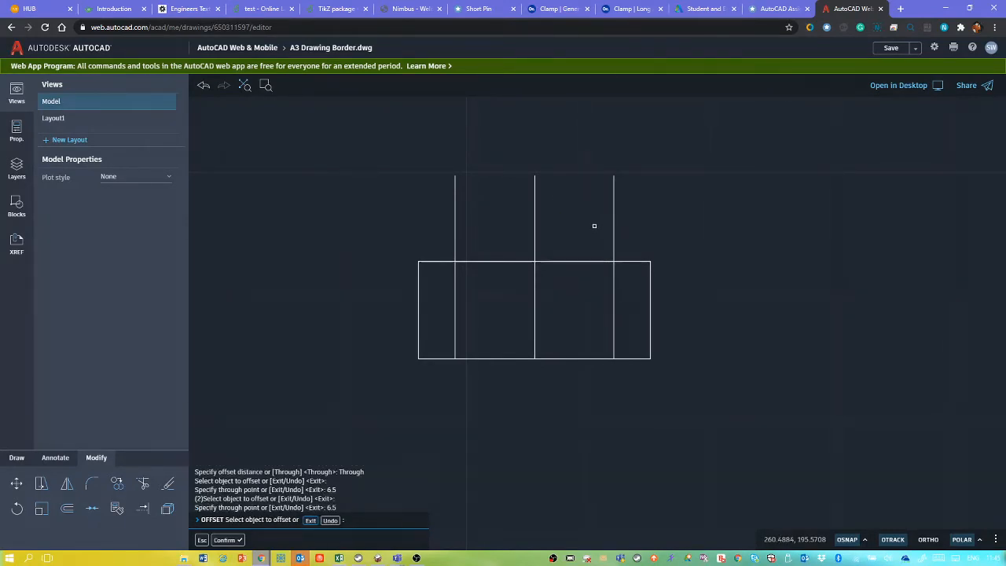
pyautogui.press('Escape')
pyautogui.press('Escape')
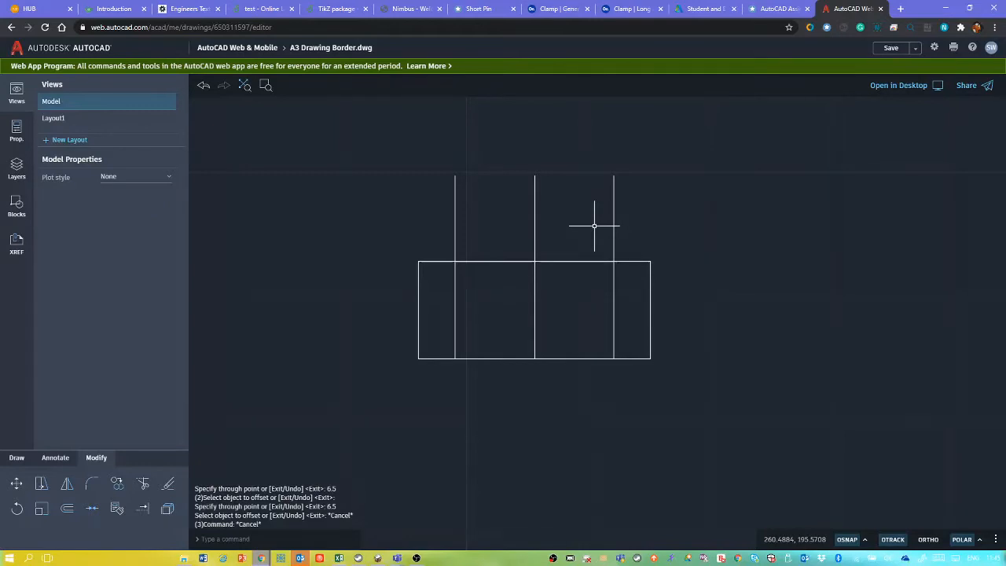
# Offset the rectangle's top edge 1 unit downward and its bottom edge 1 unit upward using the Through option
pyautogui.write('o')
pyautogui.press('Return')
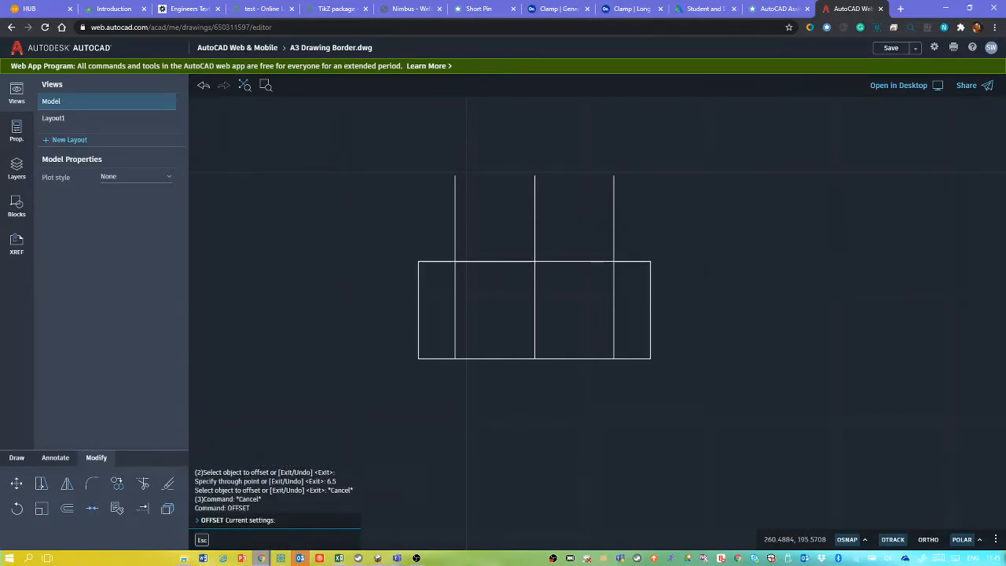
pyautogui.press('Return')
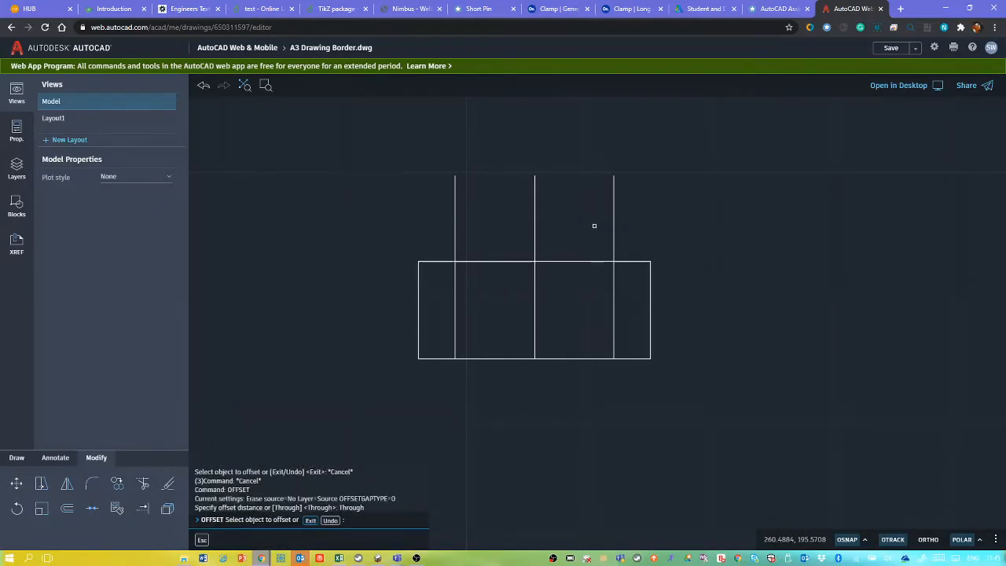
pyautogui.click(554, 261)
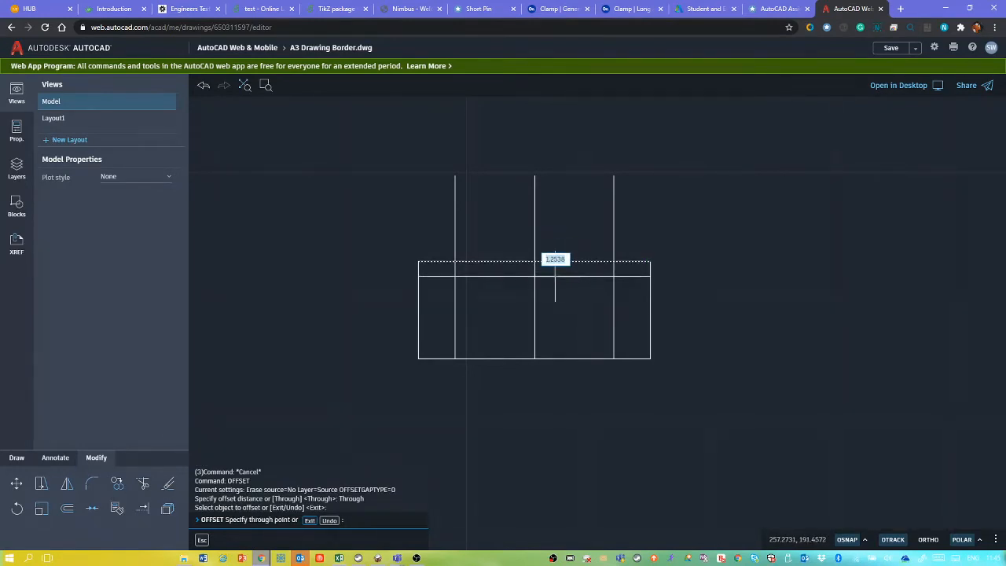
pyautogui.write('1')
pyautogui.press('Return')
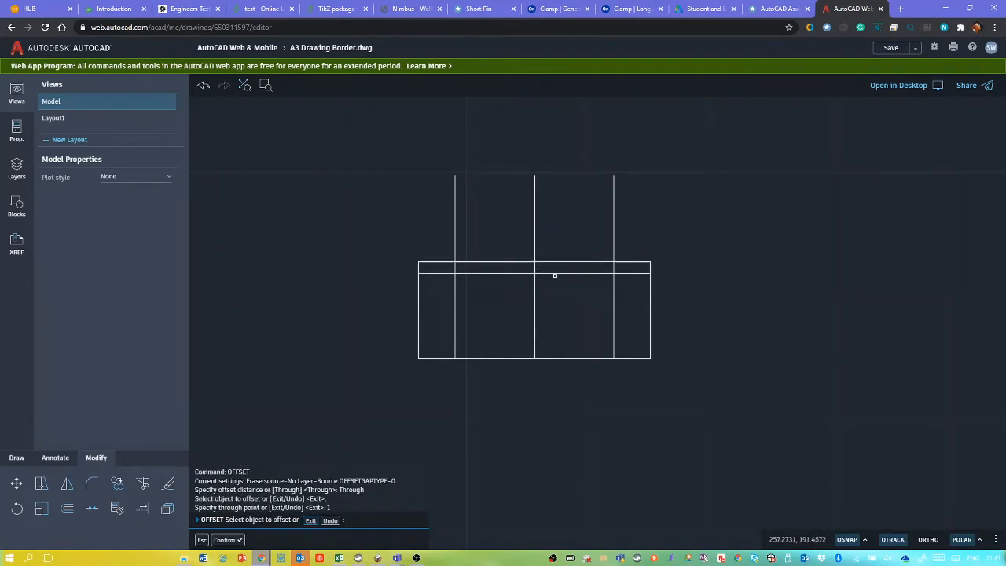
pyautogui.click(562, 359)
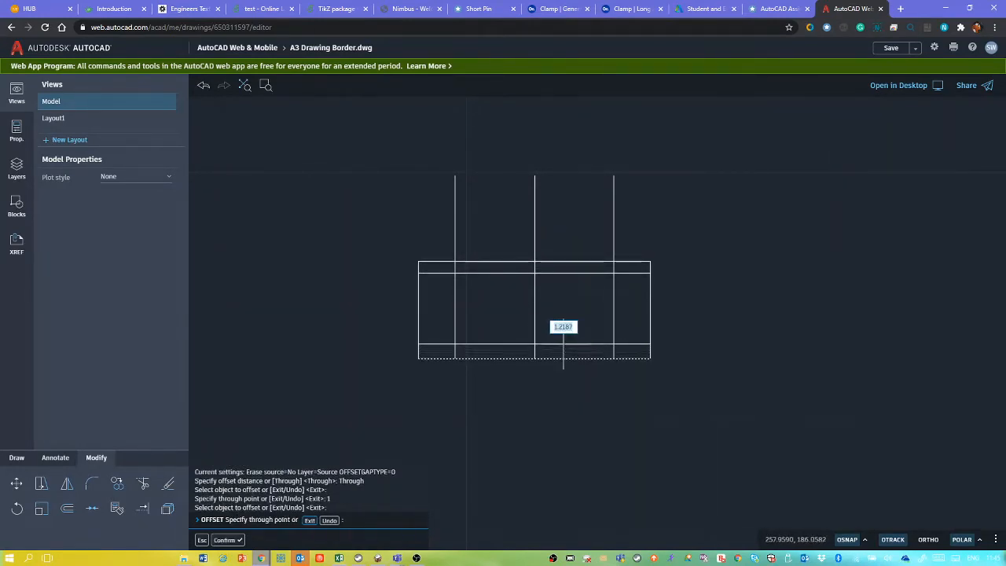
pyautogui.write('1')
pyautogui.press('Return')
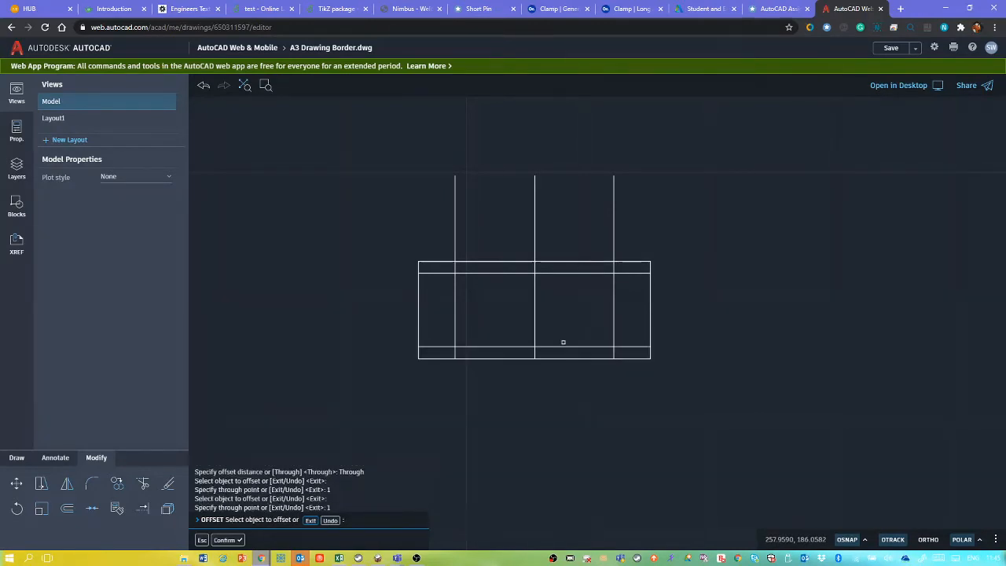
pyautogui.press('Escape')
pyautogui.write('tr')
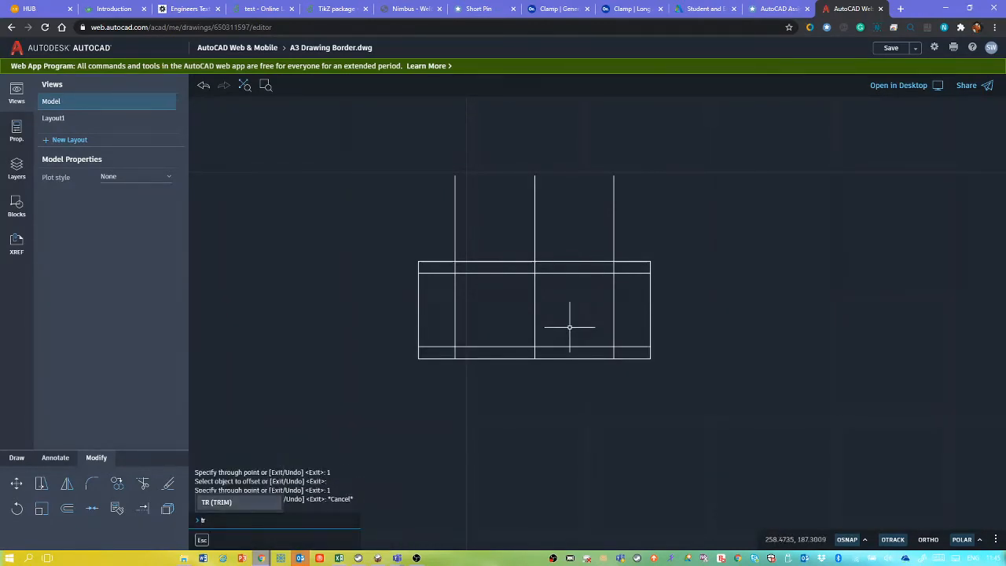
pyautogui.press('Return')
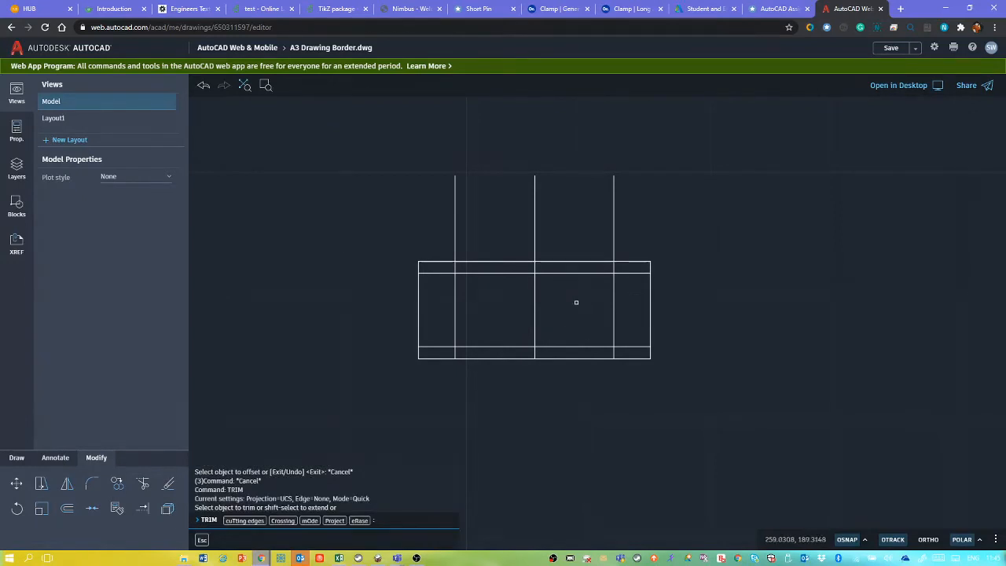
pyautogui.click(665, 232)
pyautogui.click(510, 346)
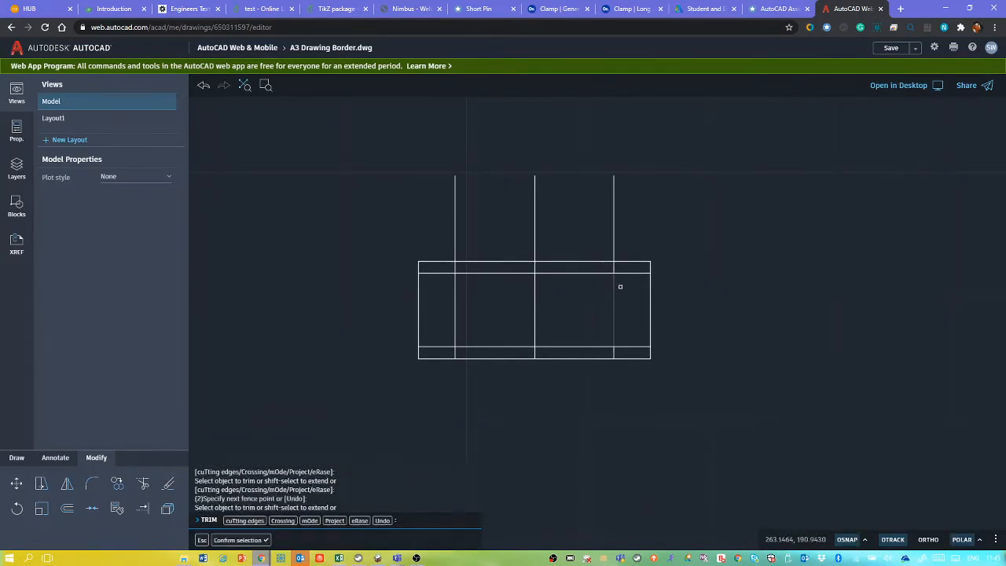
pyautogui.click(706, 229)
pyautogui.moveTo(711, 226)
pyautogui.mouseDown()
pyautogui.moveTo(489, 342)
pyautogui.moveTo(719, 220)
pyautogui.mouseUp()
pyautogui.click(726, 204)
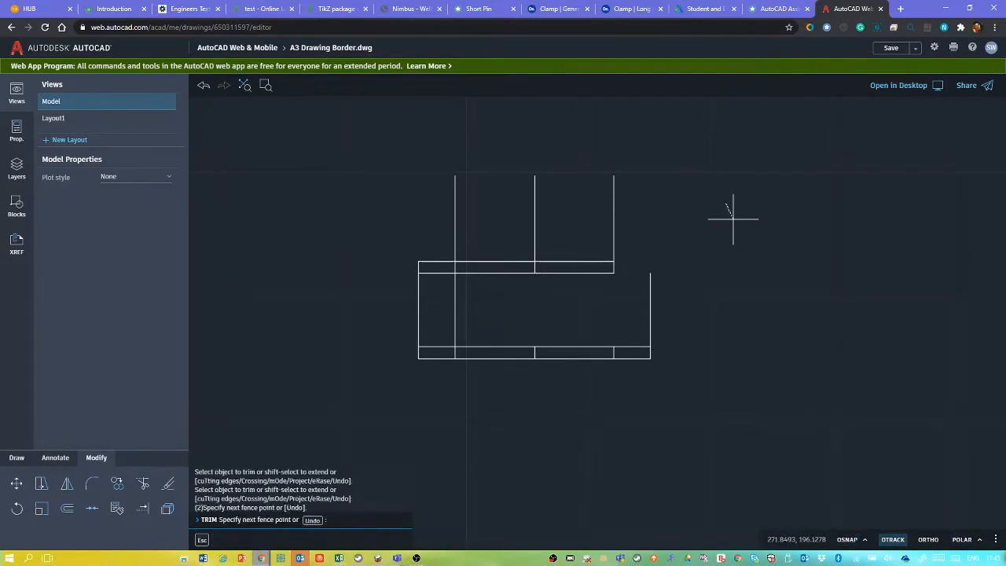
pyautogui.press('Escape')
pyautogui.press('Escape')
pyautogui.hotkey('ctrl', 'z')
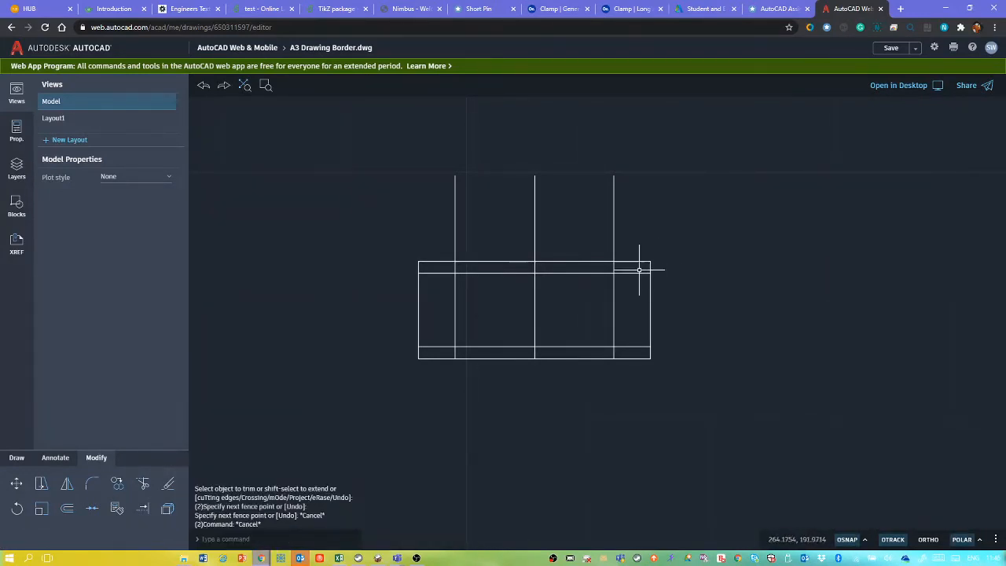
# Trim the outer corner pieces, the inner horizontal segments and the two offset verticals above the top edge, leaving a central block with shorter end blocks
pyautogui.rightClick(656, 228)
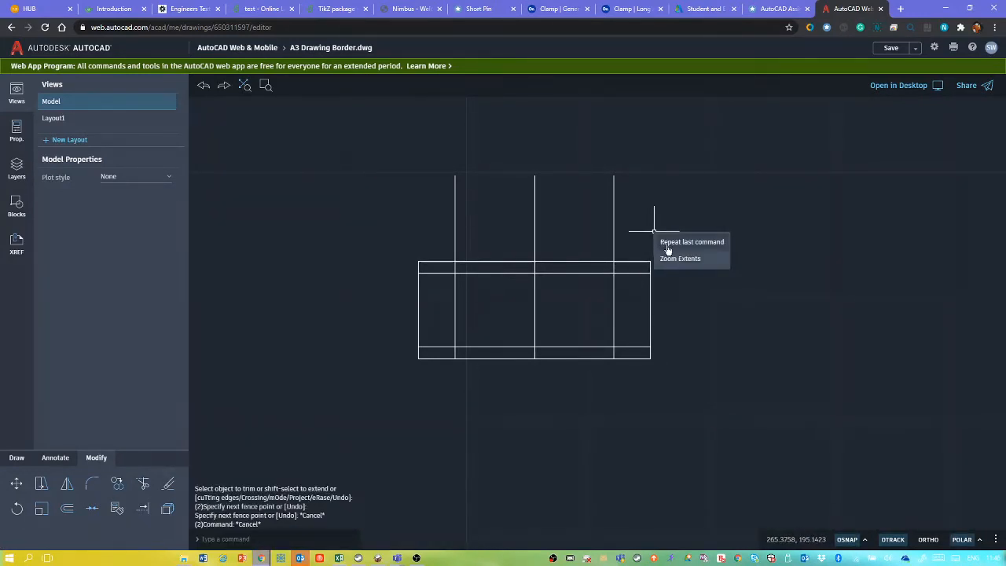
pyautogui.click(668, 237)
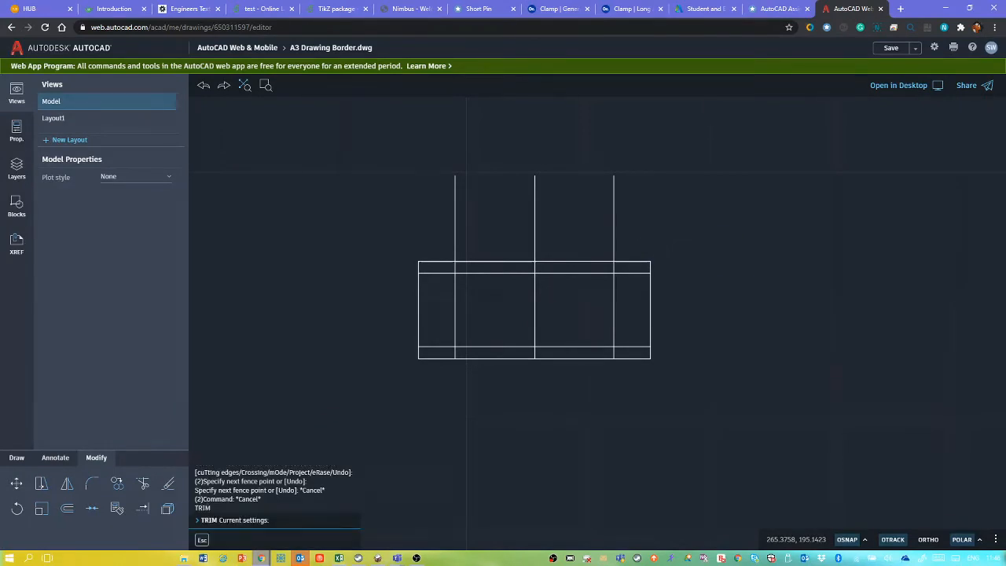
pyautogui.click(637, 261)
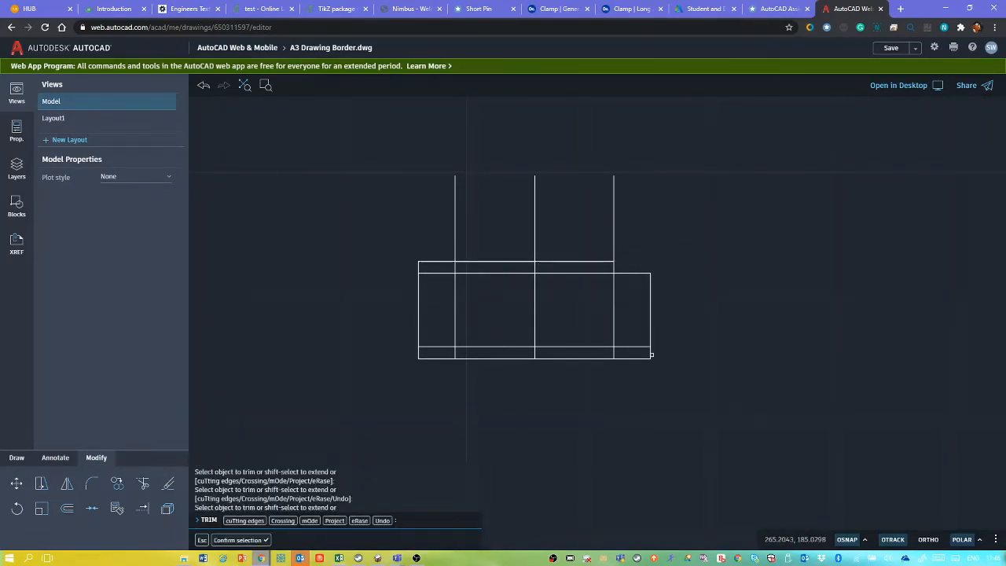
pyautogui.click(649, 355)
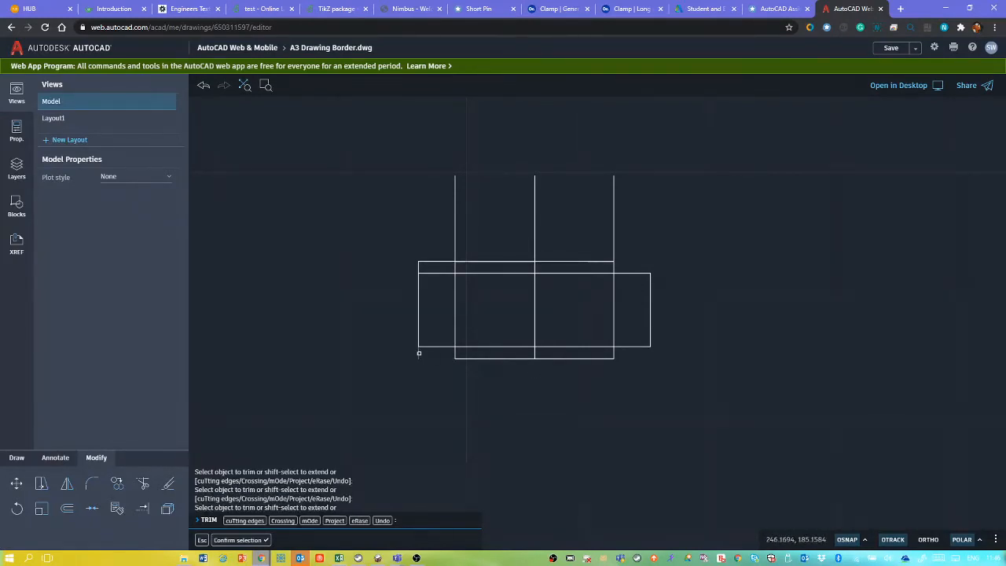
pyautogui.click(418, 270)
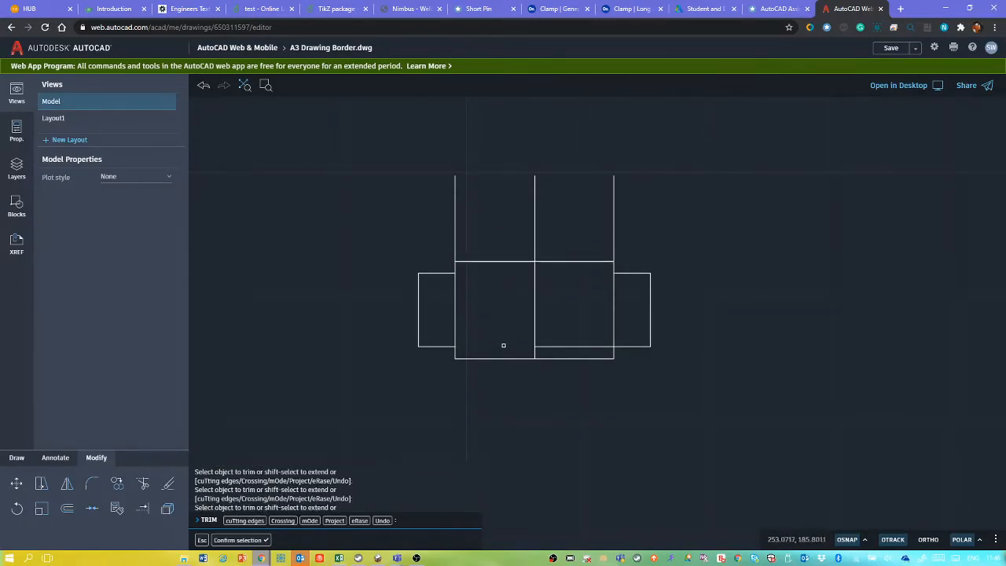
pyautogui.click(553, 347)
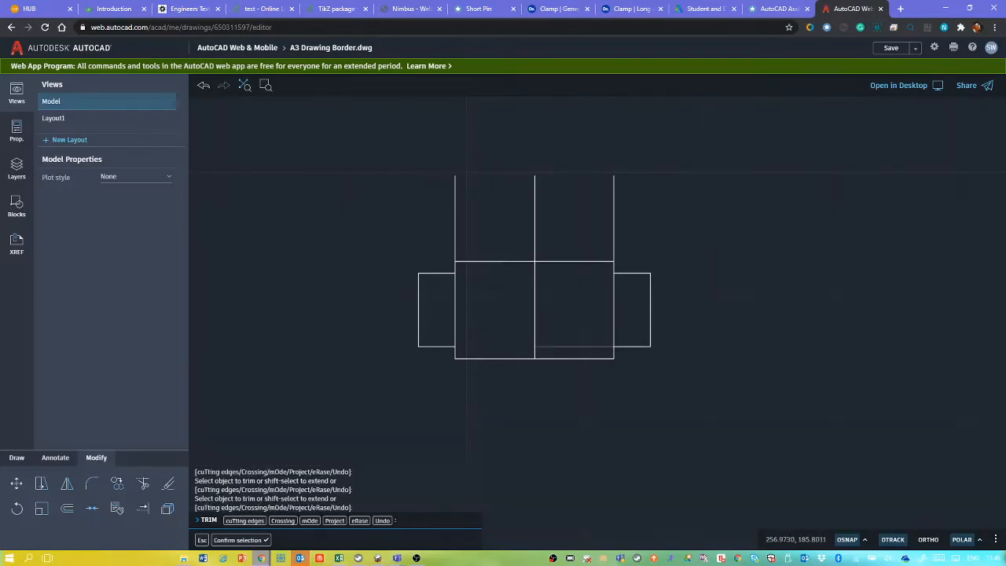
pyautogui.click(612, 226)
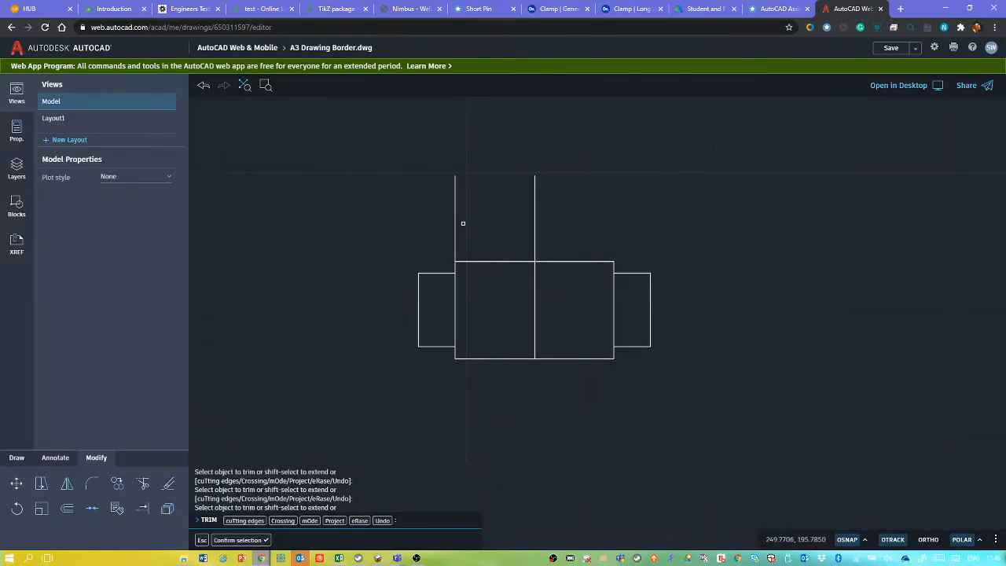
pyautogui.press('Escape')
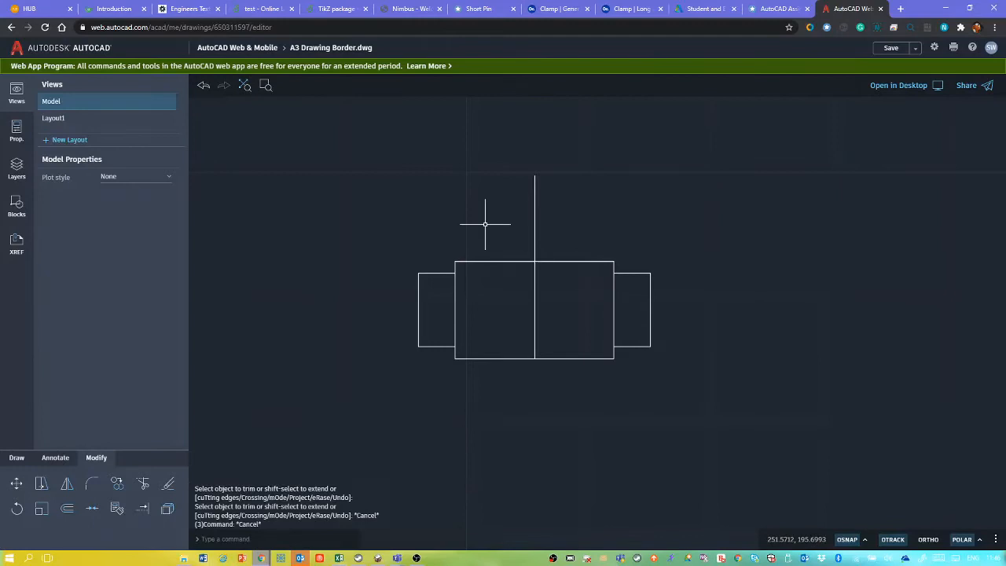
# Delete the vertical centre line running through the central block
pyautogui.click(578, 206)
pyautogui.click(515, 232)
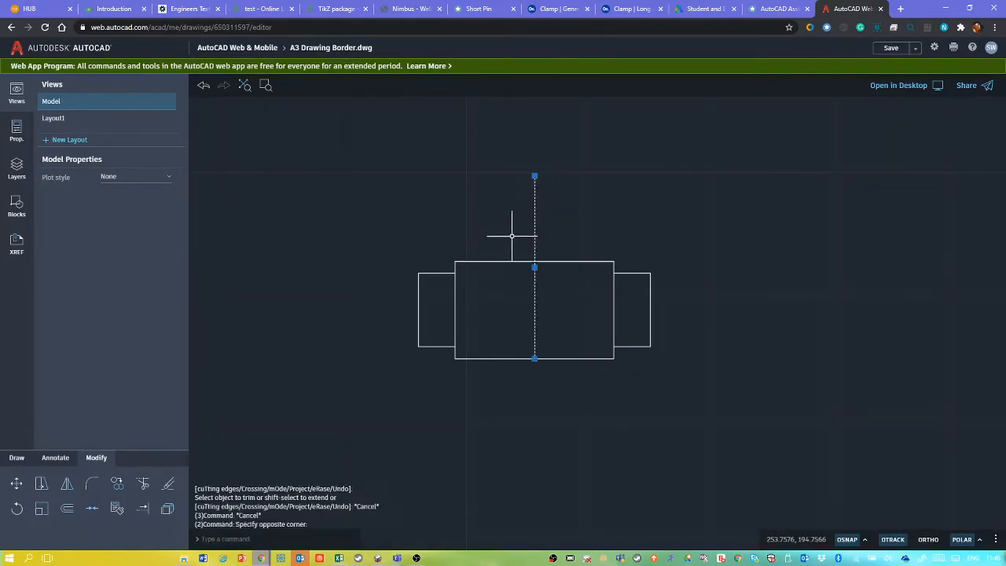
pyautogui.press('Delete')
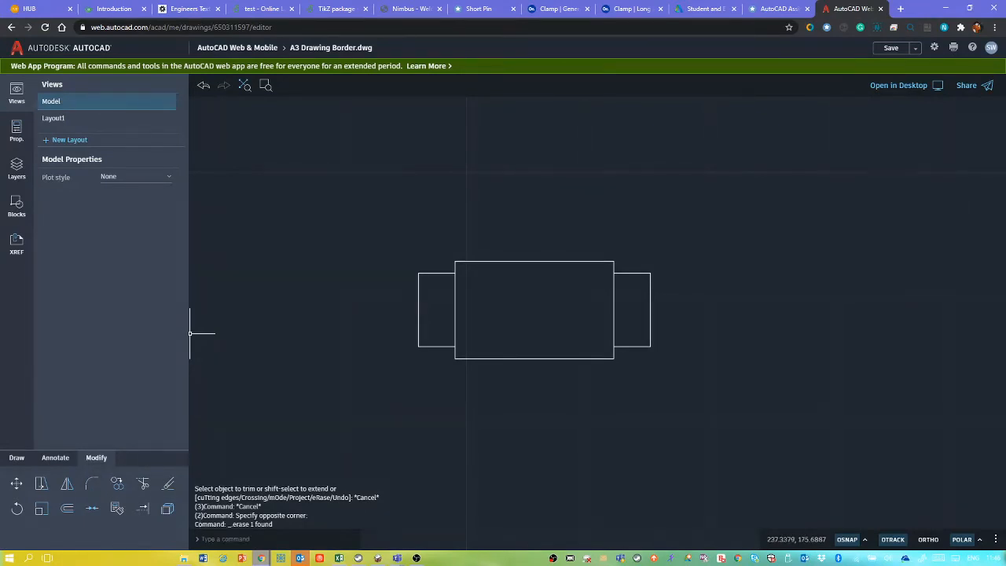
# Chamfer the upper outer corner of the left end block with both distances at 0.5
pyautogui.write('ch')
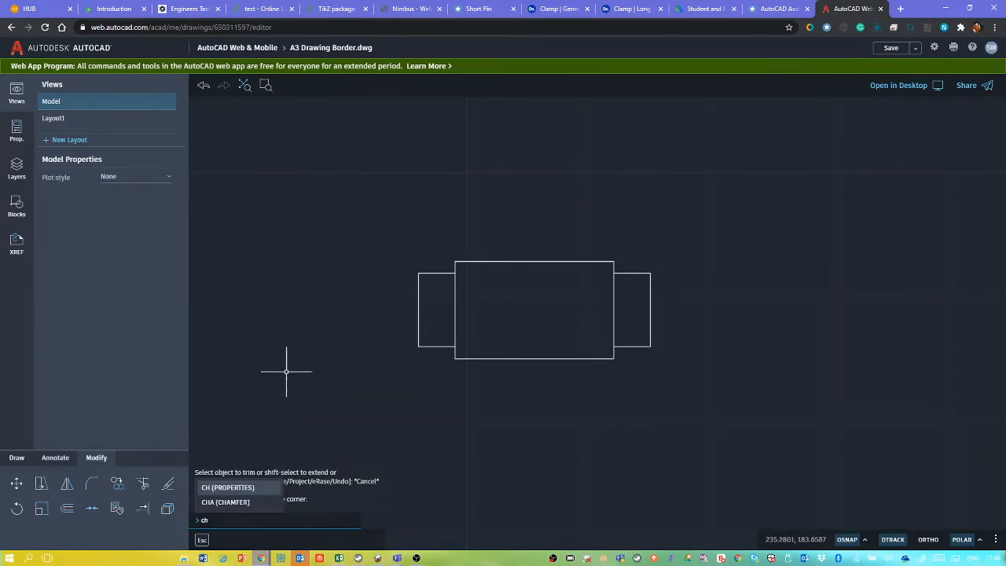
pyautogui.write('a')
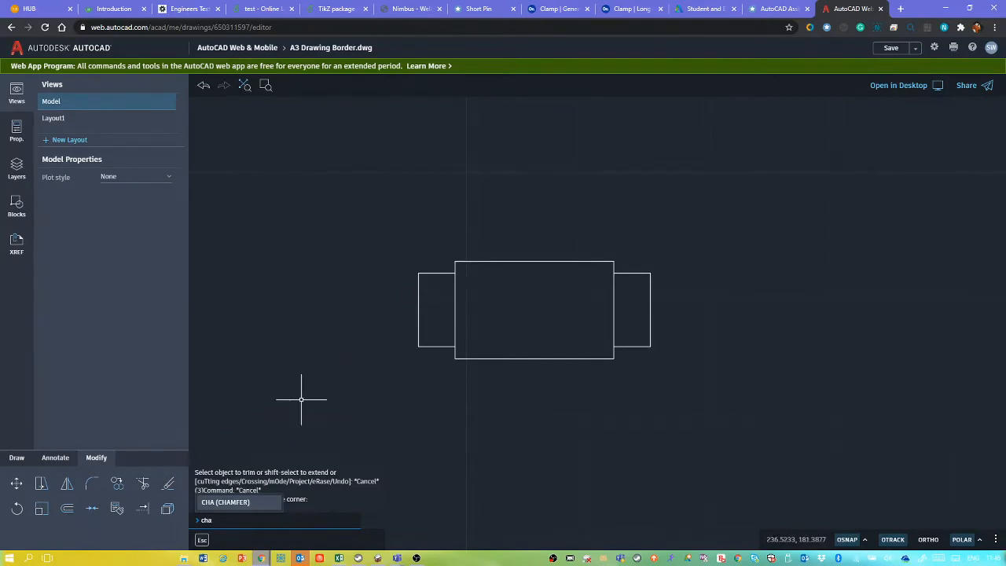
pyautogui.click(228, 503)
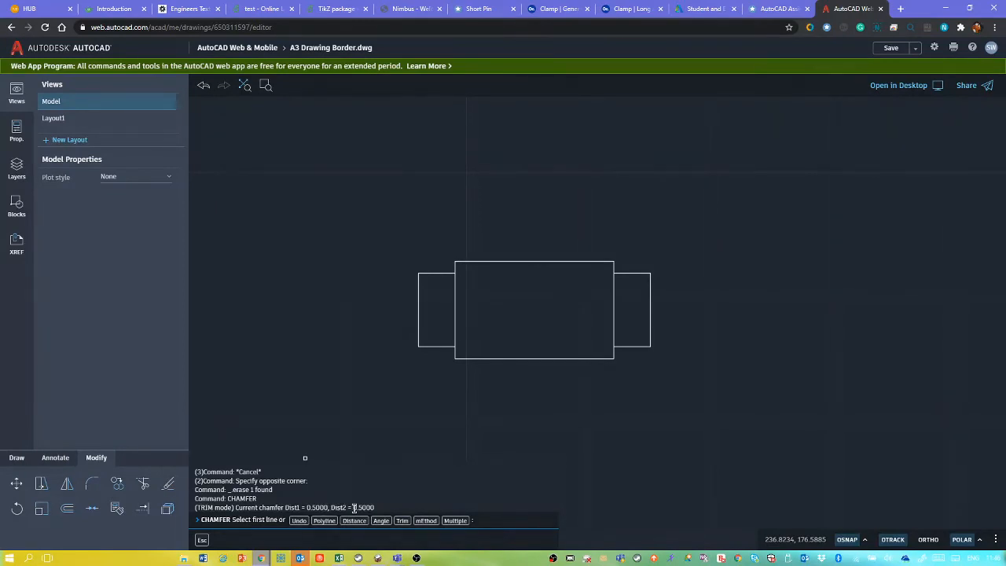
pyautogui.click(435, 273)
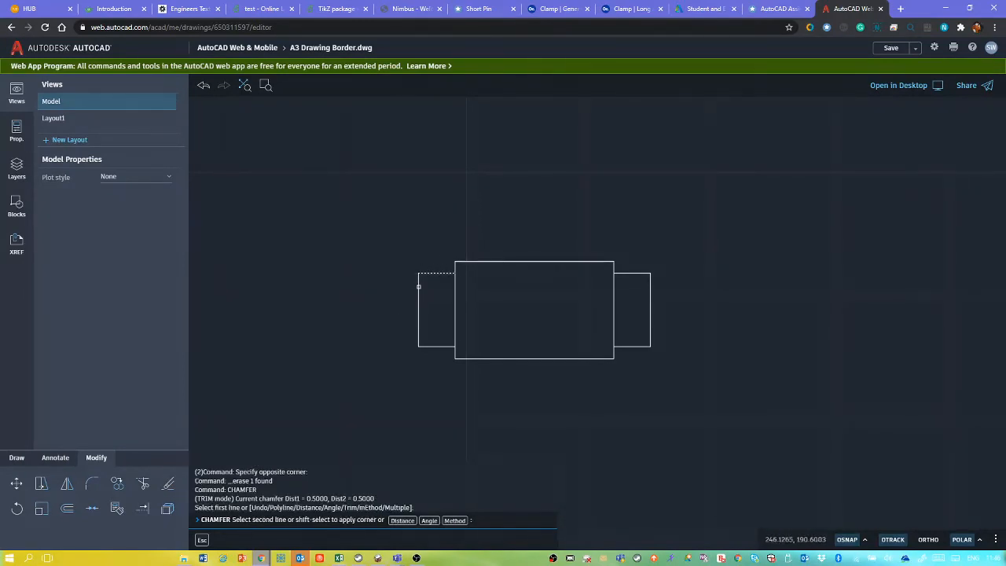
pyautogui.click(420, 287)
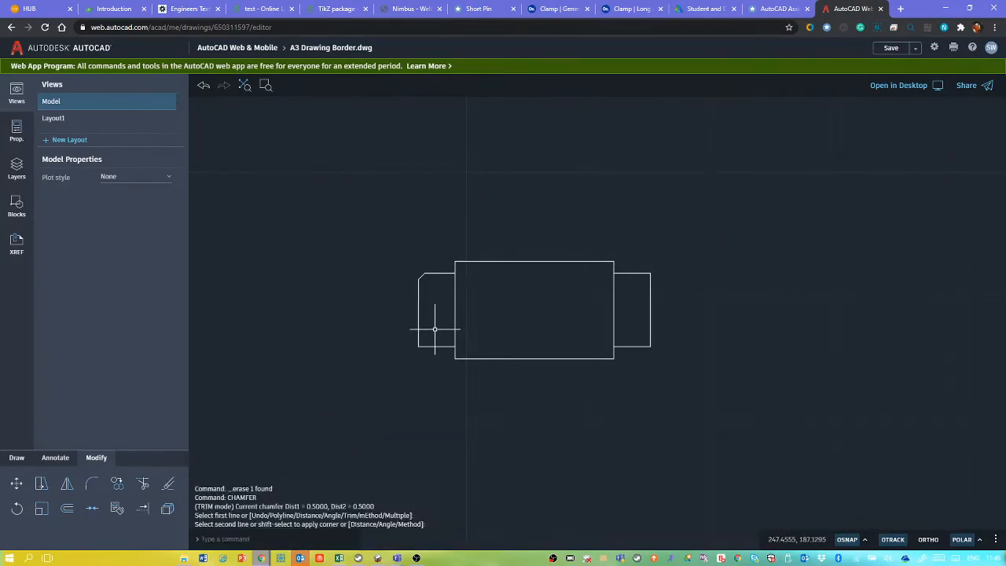
# Chamfer the lower outer corner of the left end block with the same 0.5 distances
pyautogui.rightClick(435, 328)
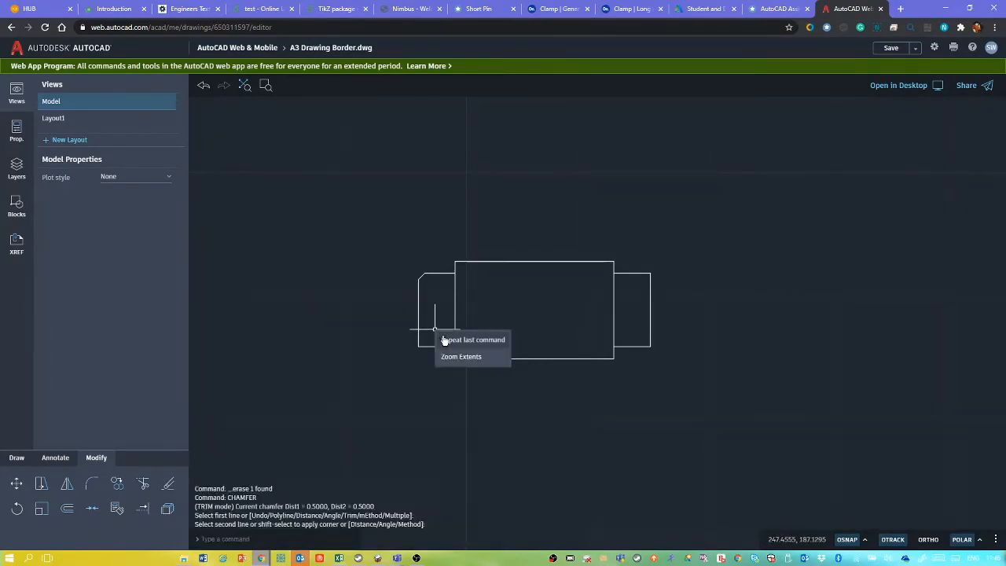
pyautogui.click(454, 339)
pyautogui.click(435, 346)
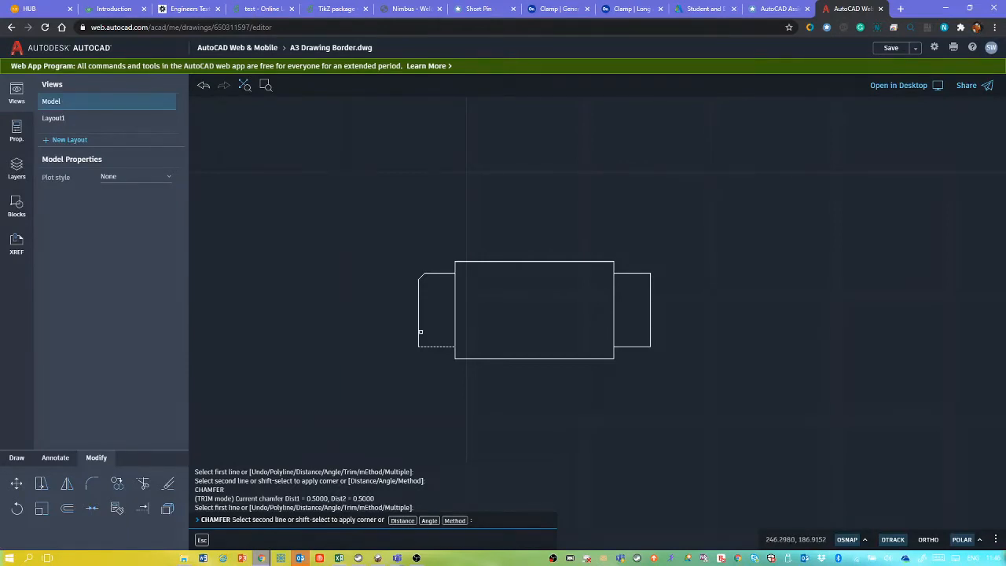
pyautogui.click(420, 331)
# Chamfer the upper and lower left corners of the central block with both distances at 0.5
pyautogui.rightClick(487, 303)
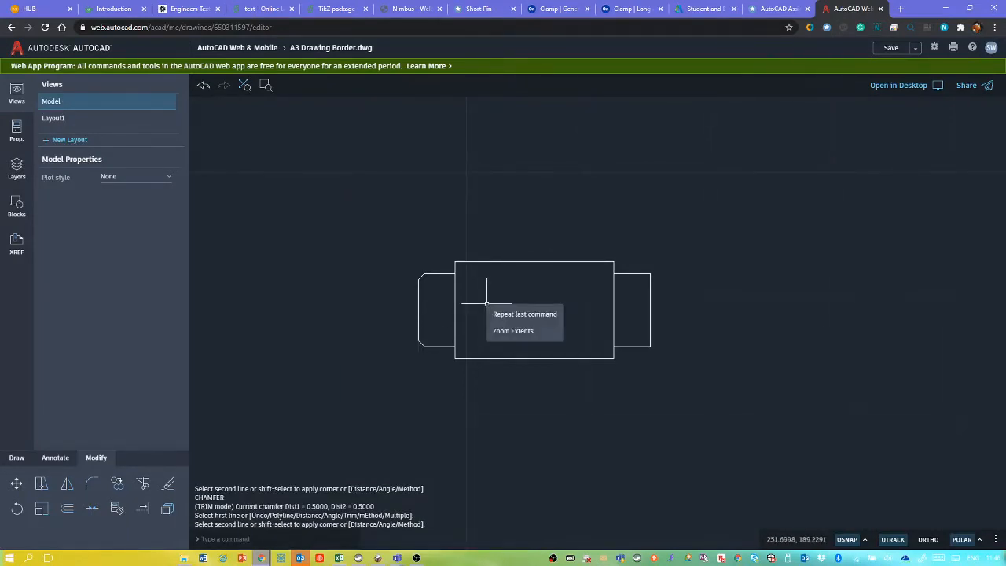
pyautogui.click(497, 316)
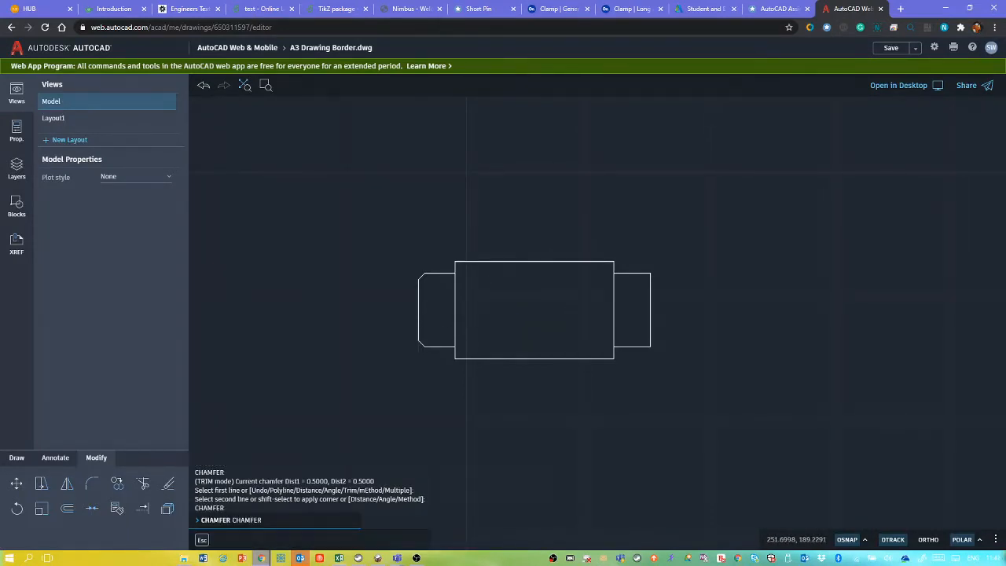
pyautogui.click(480, 262)
pyautogui.click(456, 285)
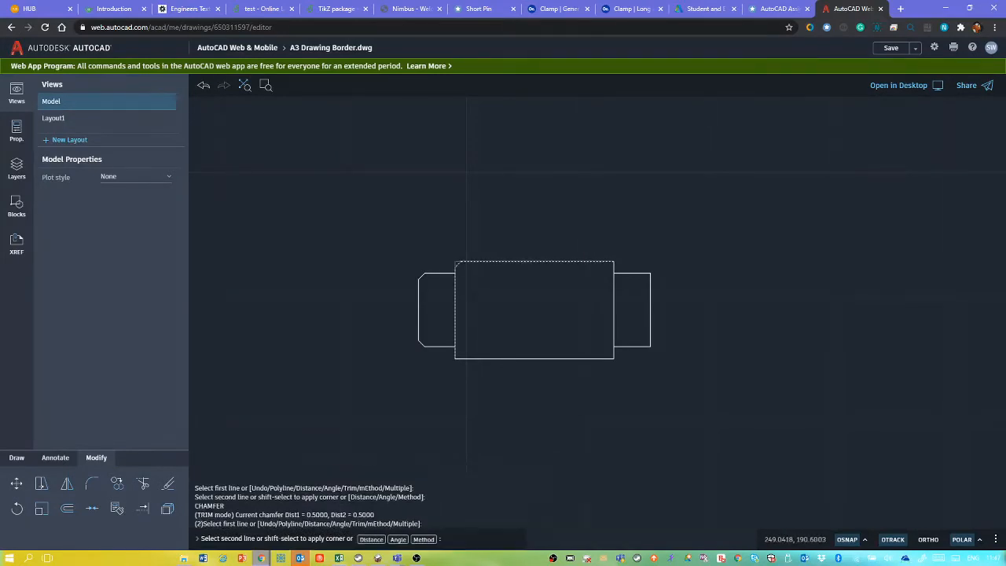
pyautogui.rightClick(485, 323)
pyautogui.click(502, 335)
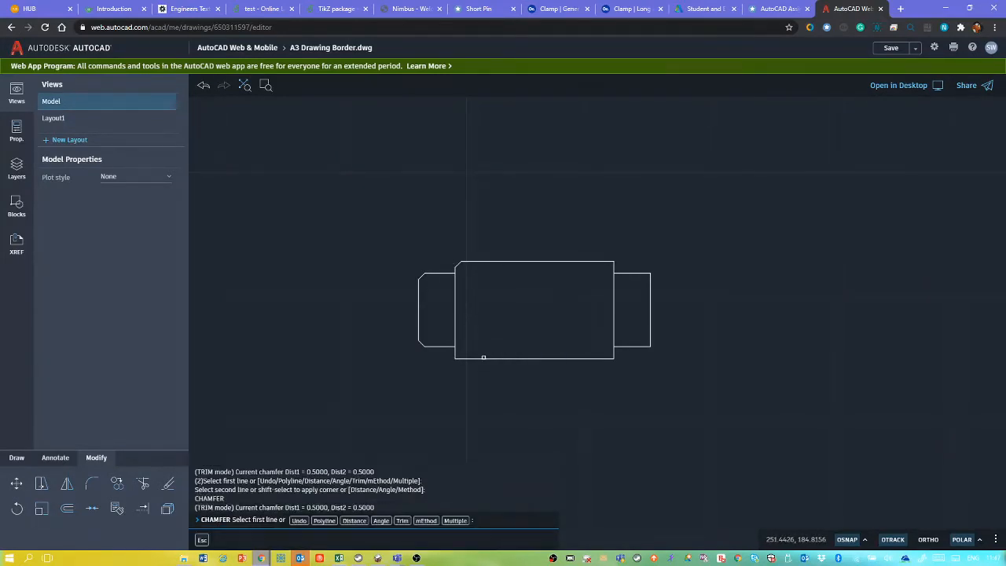
pyautogui.click(481, 358)
pyautogui.click(454, 333)
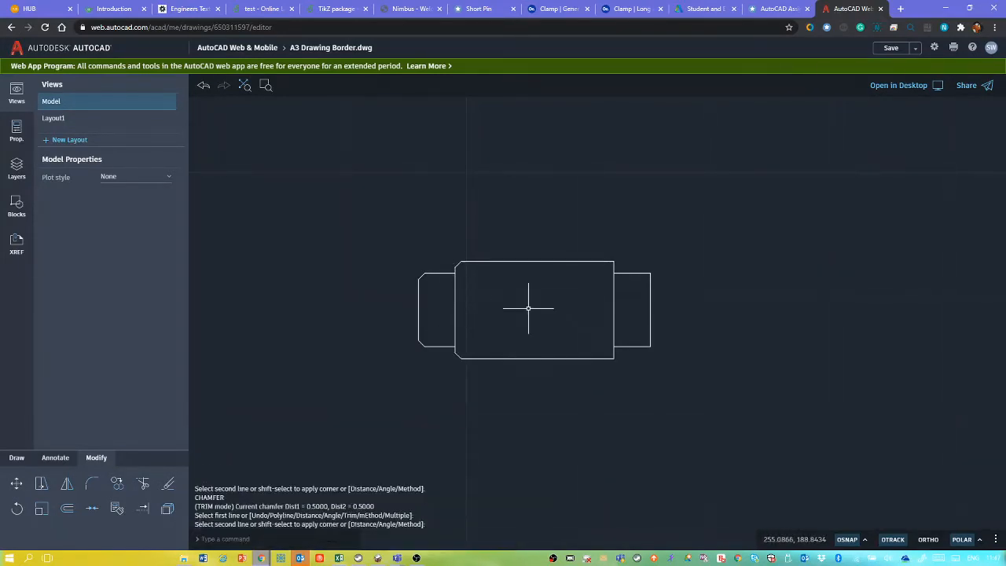
# Chamfer the upper right corner of the central block with both distances at 0.5
pyautogui.rightClick(537, 321)
pyautogui.click(553, 333)
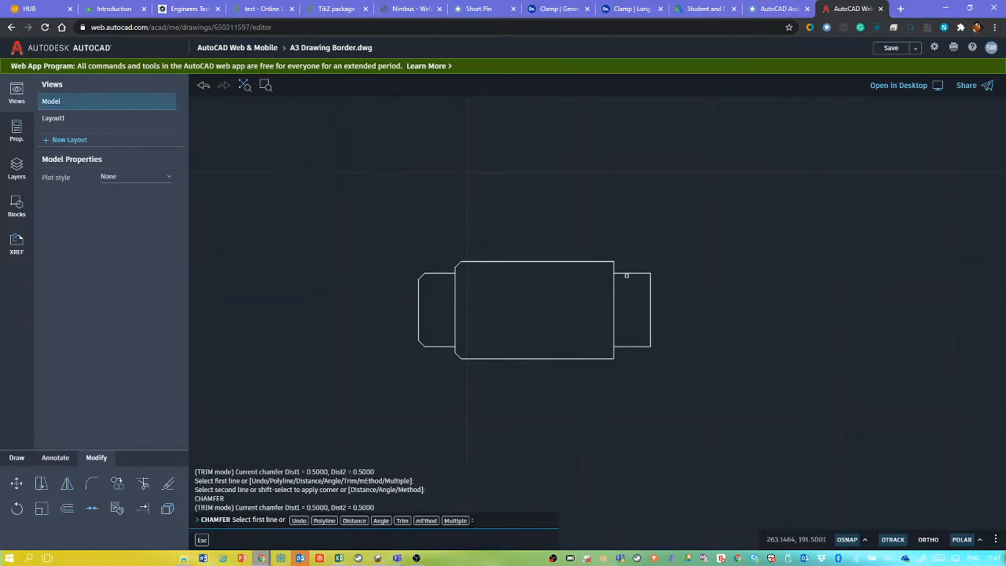
pyautogui.click(612, 288)
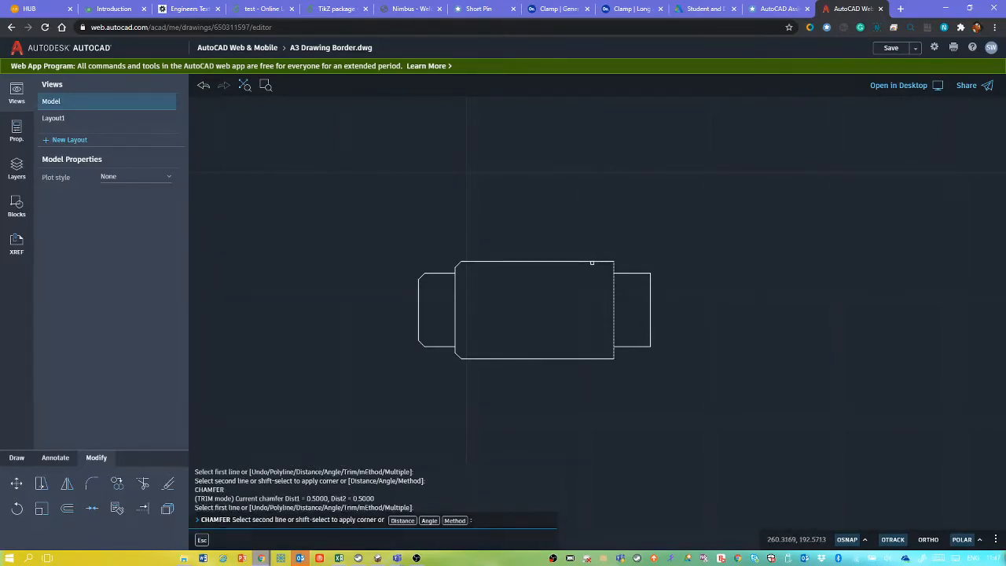
pyautogui.click(592, 262)
# Chamfer the upper and lower outer corners of the right end block with both distances at 0.5
pyautogui.rightClick(590, 283)
pyautogui.click(636, 289)
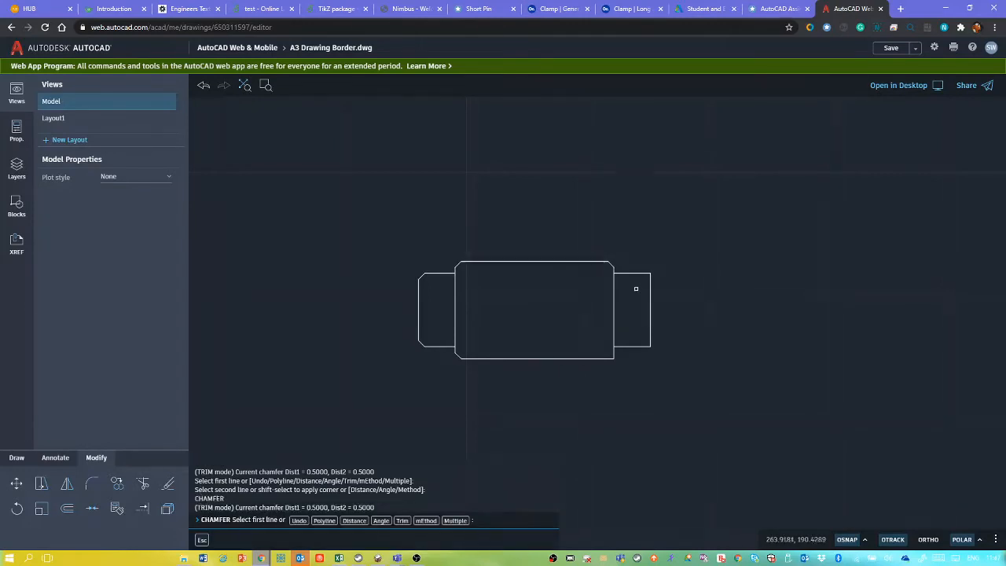
pyautogui.click(628, 274)
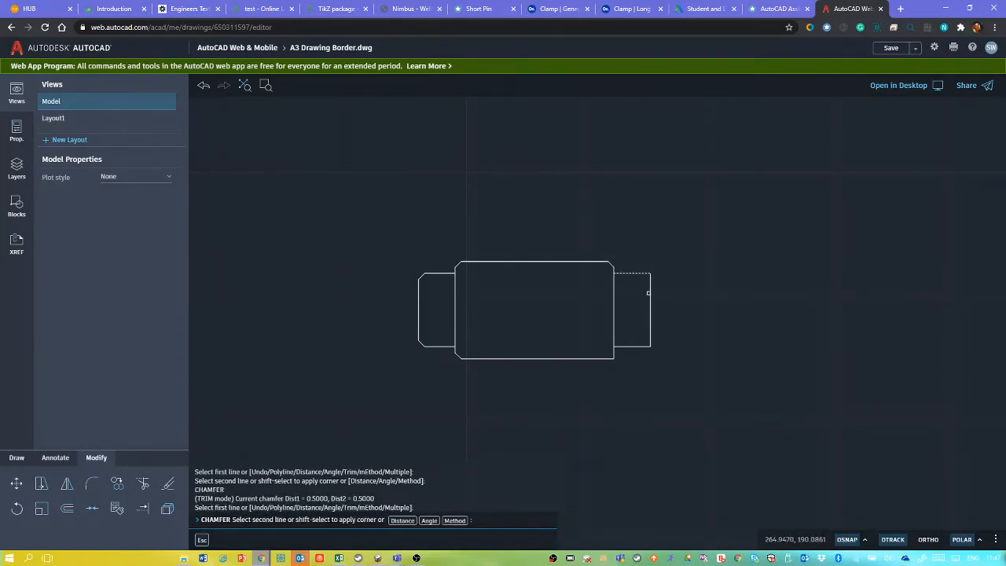
pyautogui.click(648, 293)
pyautogui.rightClick(639, 303)
pyautogui.click(648, 313)
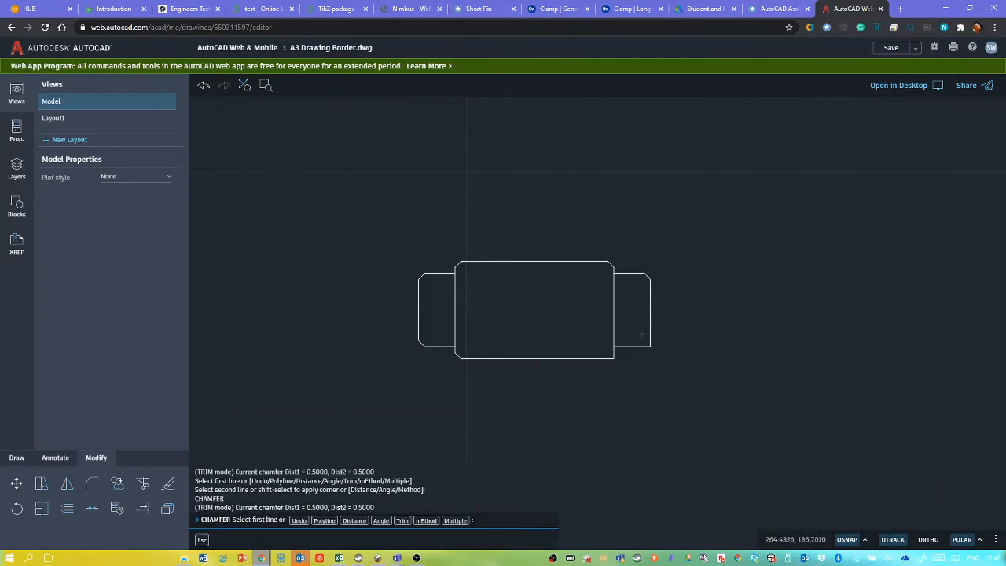
pyautogui.click(636, 345)
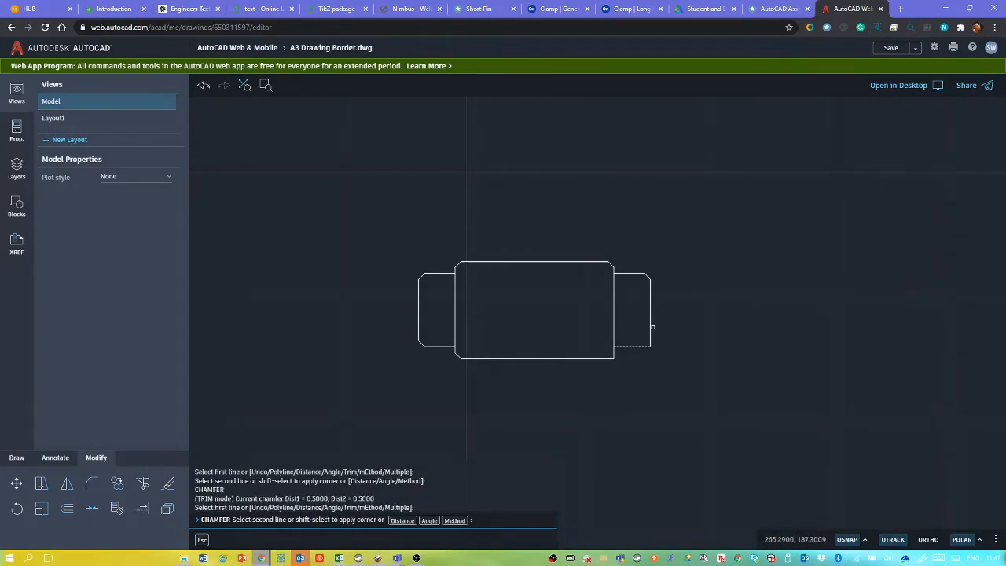
pyautogui.click(649, 326)
# Chamfer the lower right corner of the central block with both distances at 0.5 and leave the command
pyautogui.rightClick(555, 332)
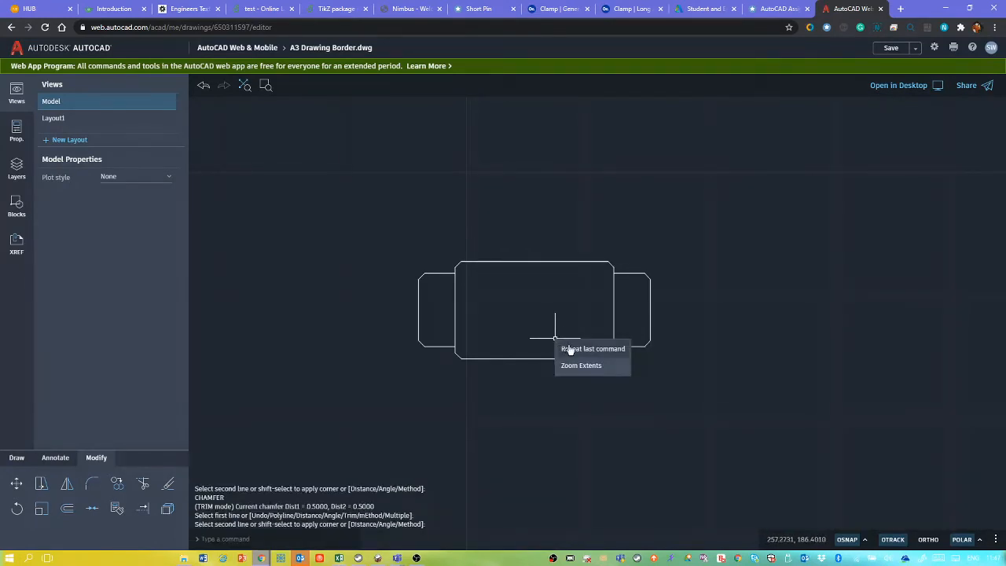
pyautogui.click(567, 348)
pyautogui.click(577, 357)
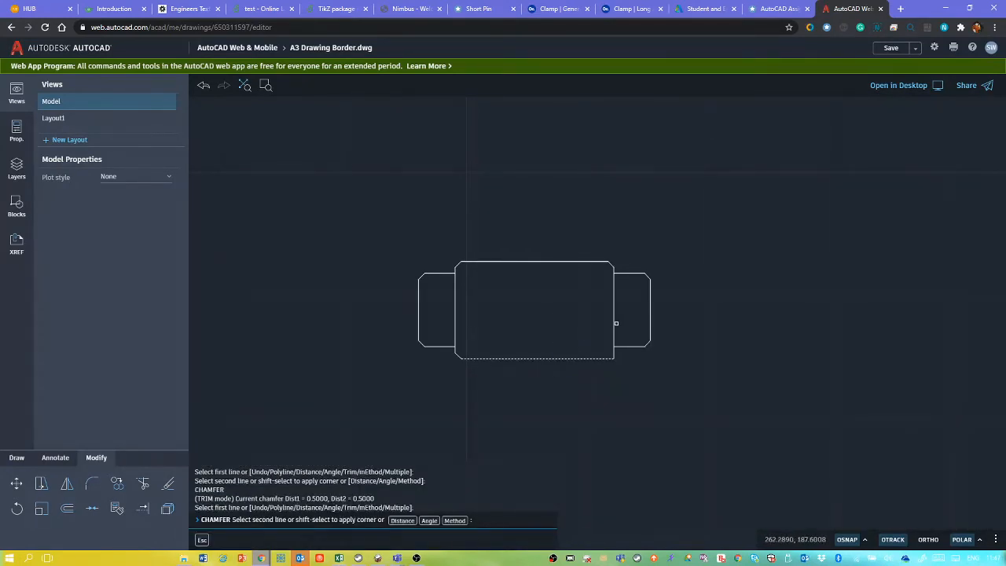
pyautogui.click(611, 322)
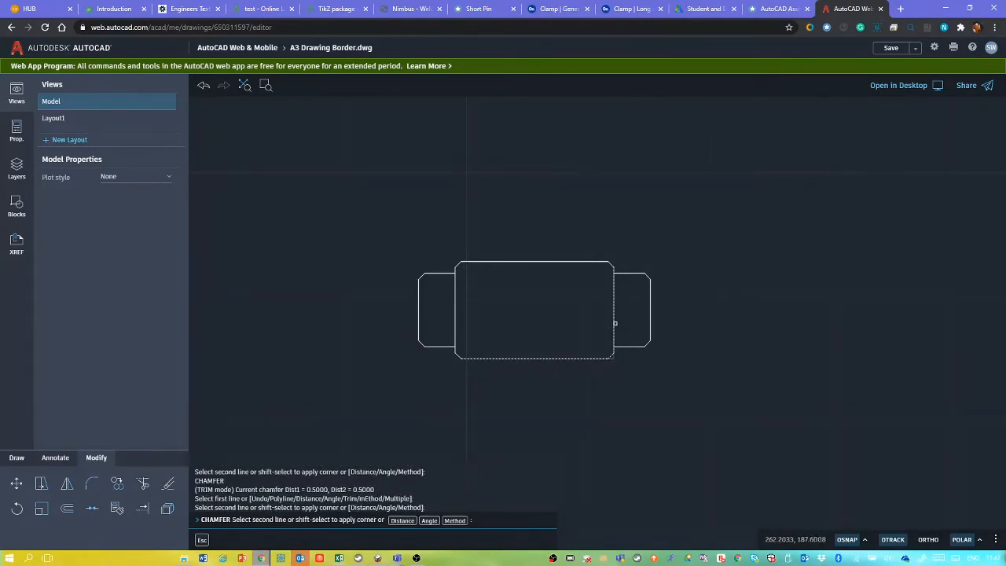
pyautogui.press('Escape')
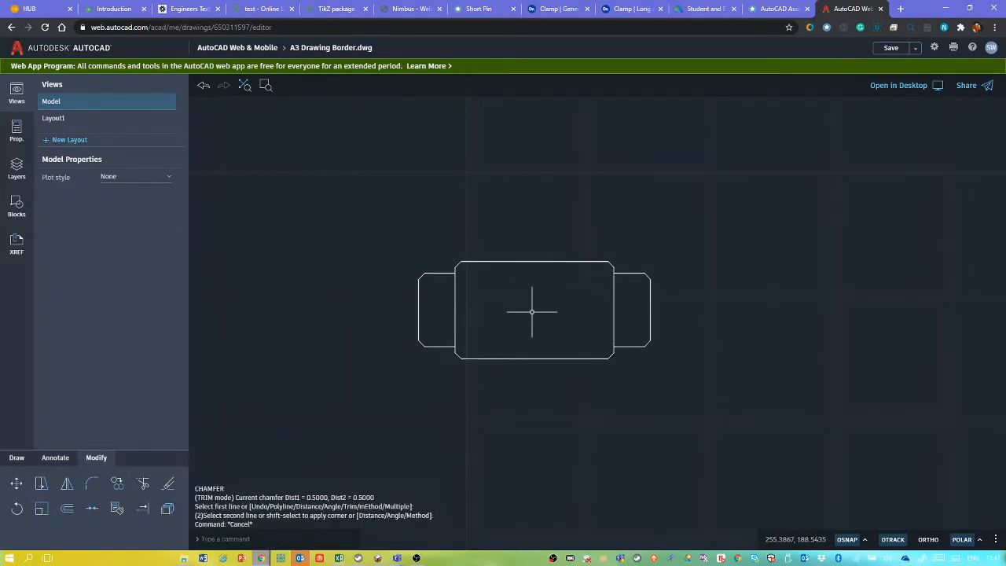
# Draw a horizontal construction line leftward from the midpoint of the left end block's outer edge, using the Midpoint snap override
pyautogui.scroll(-2, 531, 311)
pyautogui.scroll(-2, 517, 311)
pyautogui.moveTo(512, 312); pyautogui.dragTo(606, 312, button='middle')
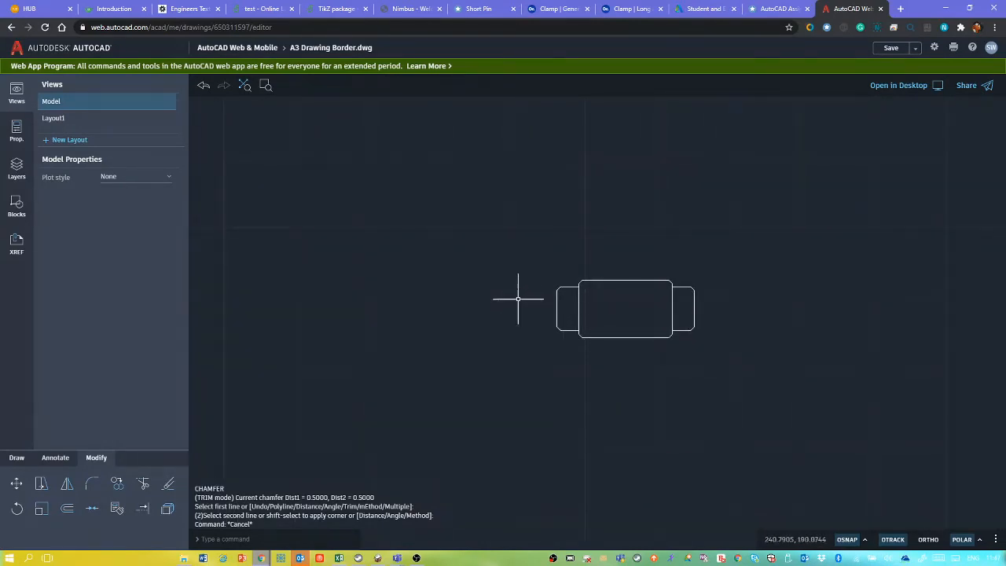
pyautogui.write('l')
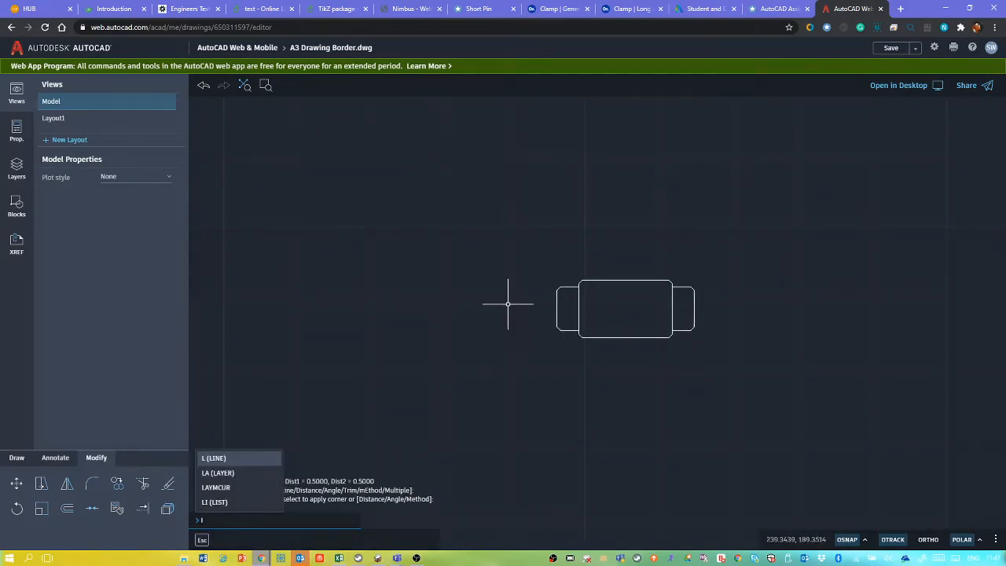
pyautogui.press('Return')
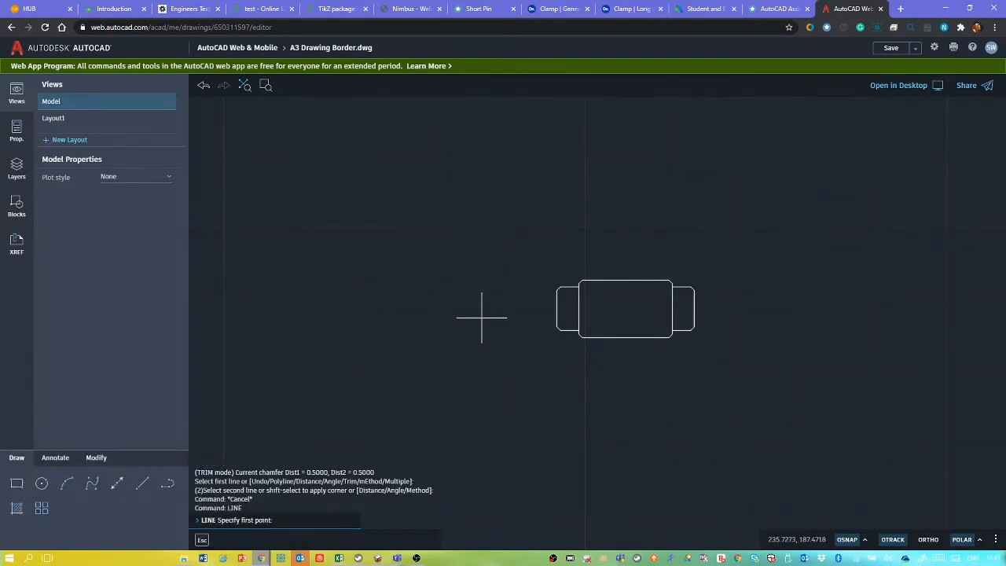
pyautogui.rightClick(482, 318)
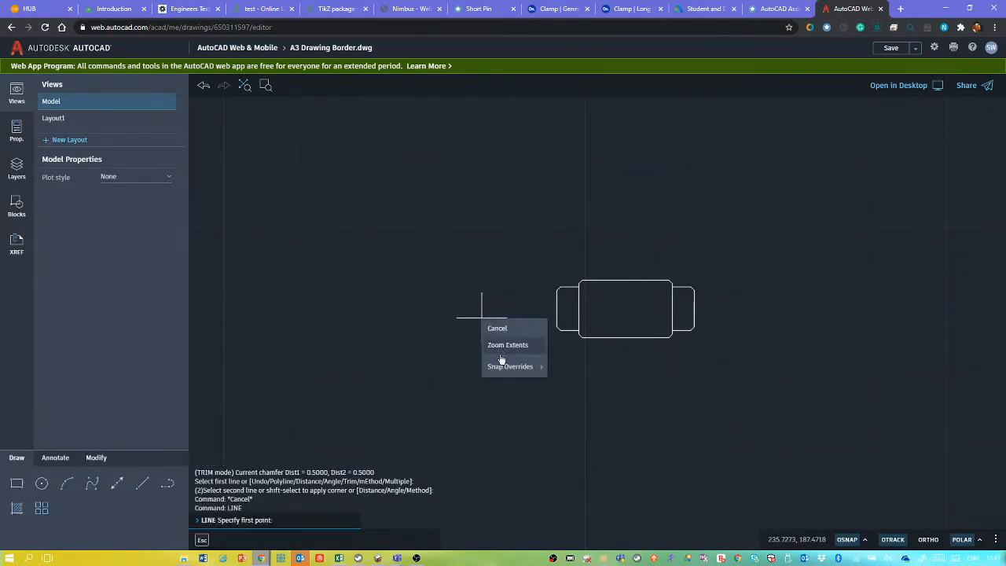
pyautogui.moveTo(507, 370)
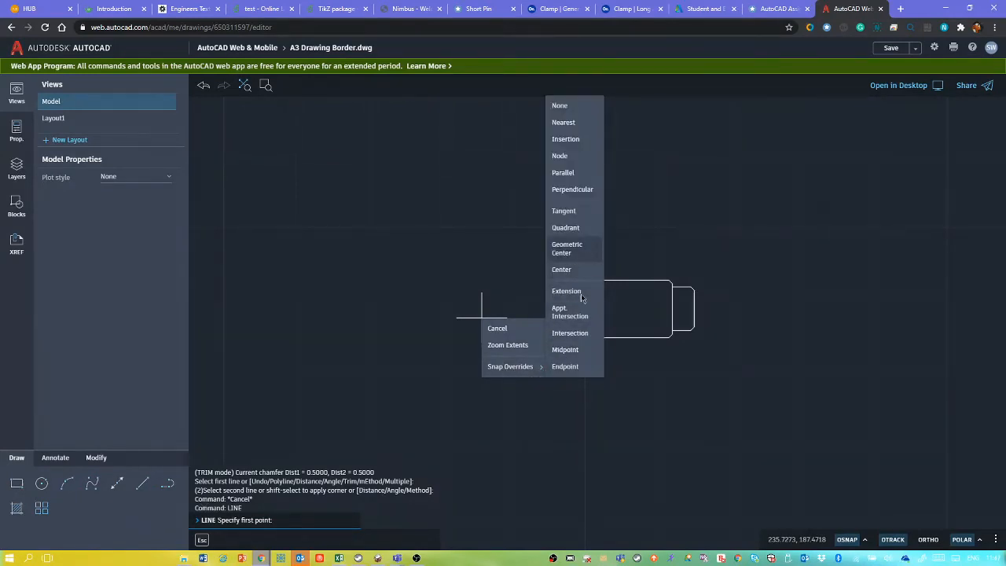
pyautogui.click(565, 350)
pyautogui.click(557, 308)
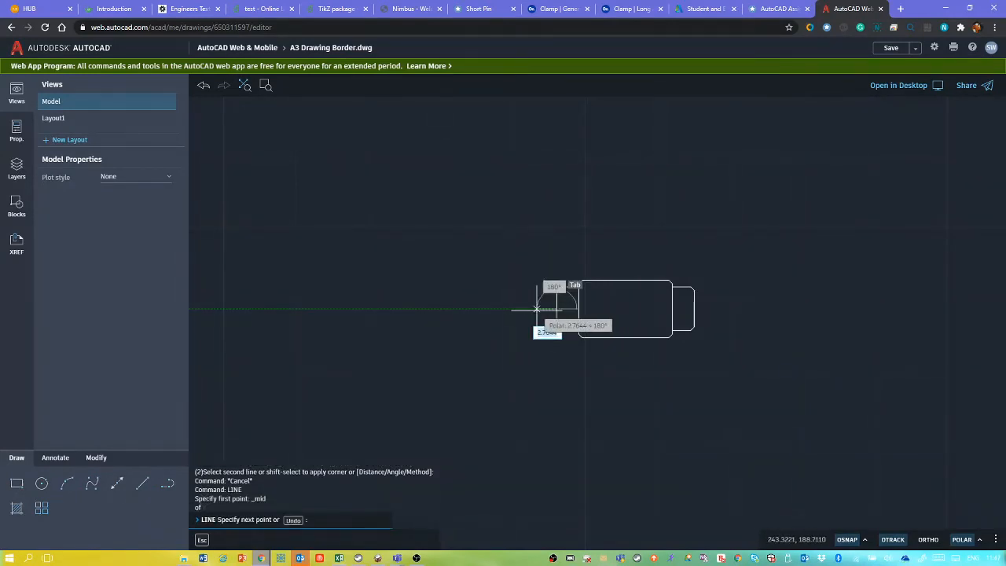
pyautogui.click(474, 308)
pyautogui.press('Escape')
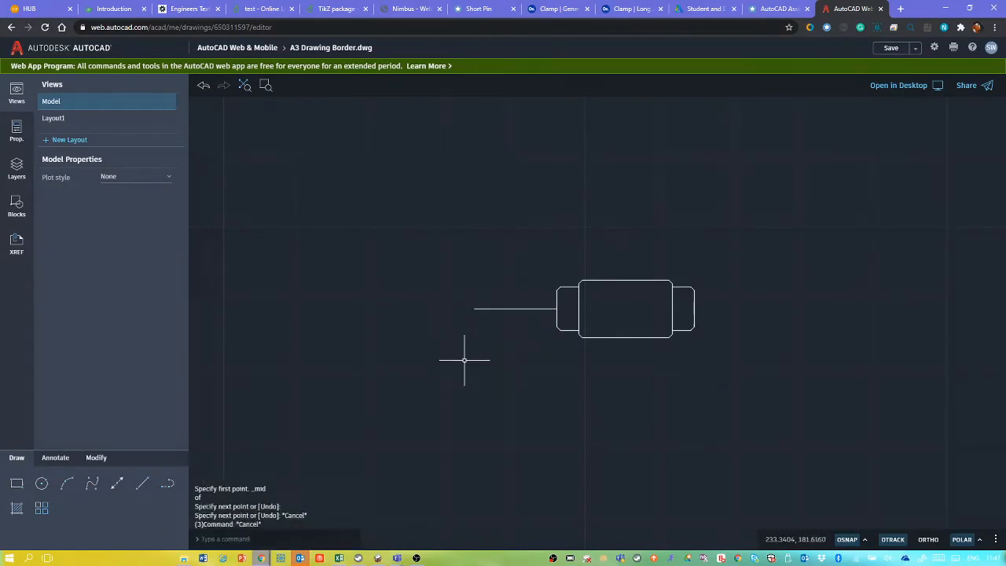
# Draw a circle of diameter 8 centred on the free left end of the construction line
pyautogui.click(41, 482)
pyautogui.click(474, 308)
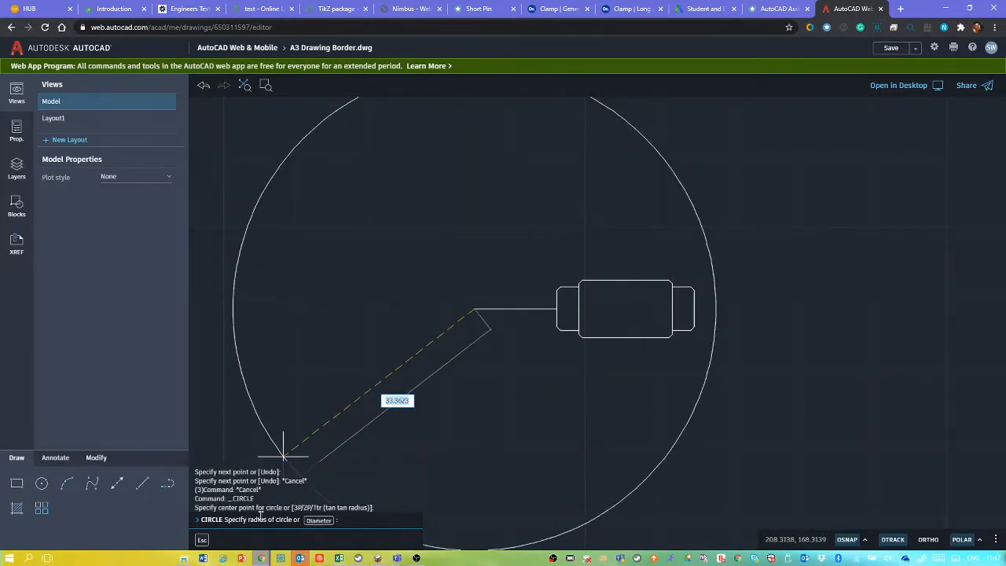
pyautogui.click(320, 522)
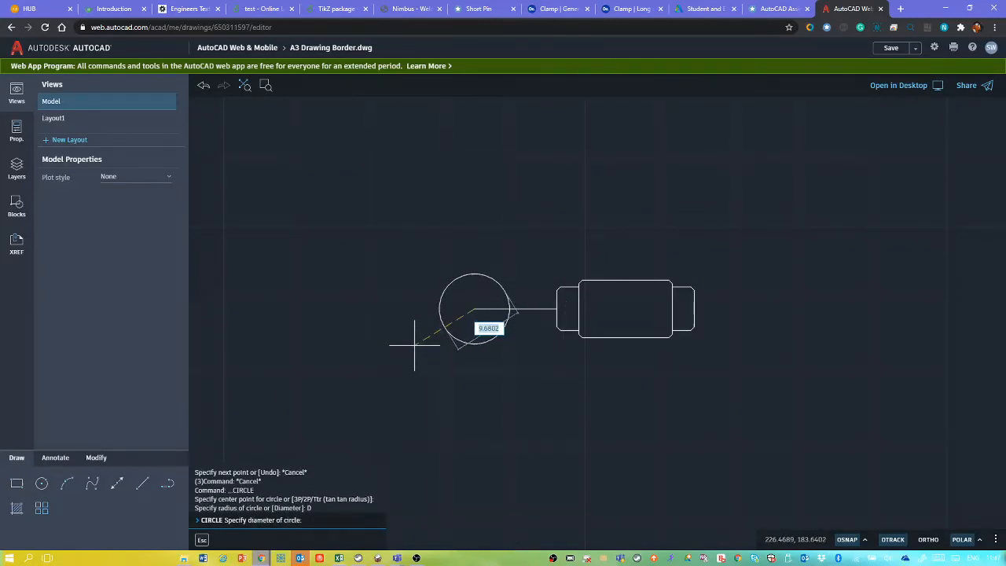
pyautogui.press('Return')
pyautogui.press('Escape')
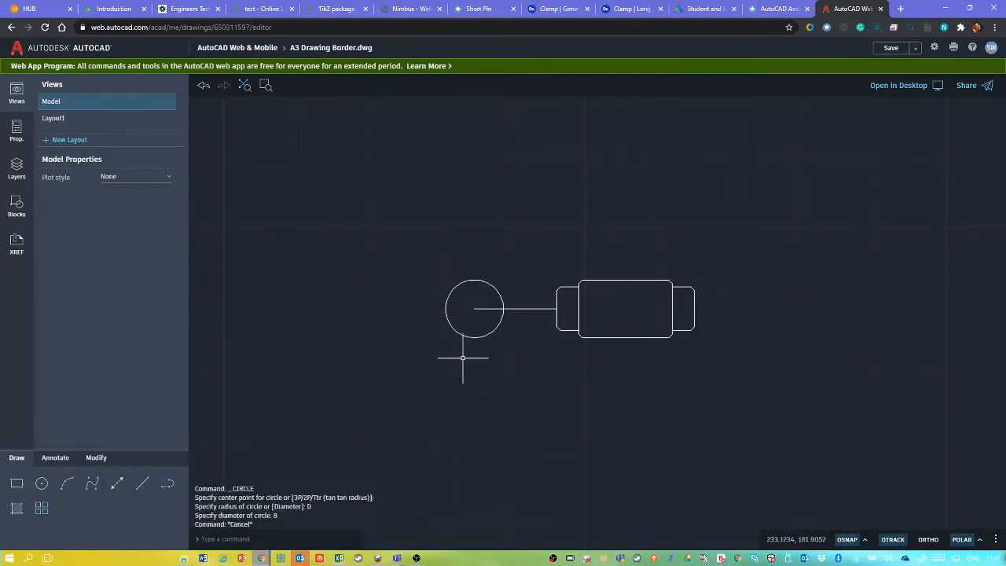
# Delete the horizontal construction line between the circle and the stepped part
pyautogui.click(529, 288)
pyautogui.click(530, 287)
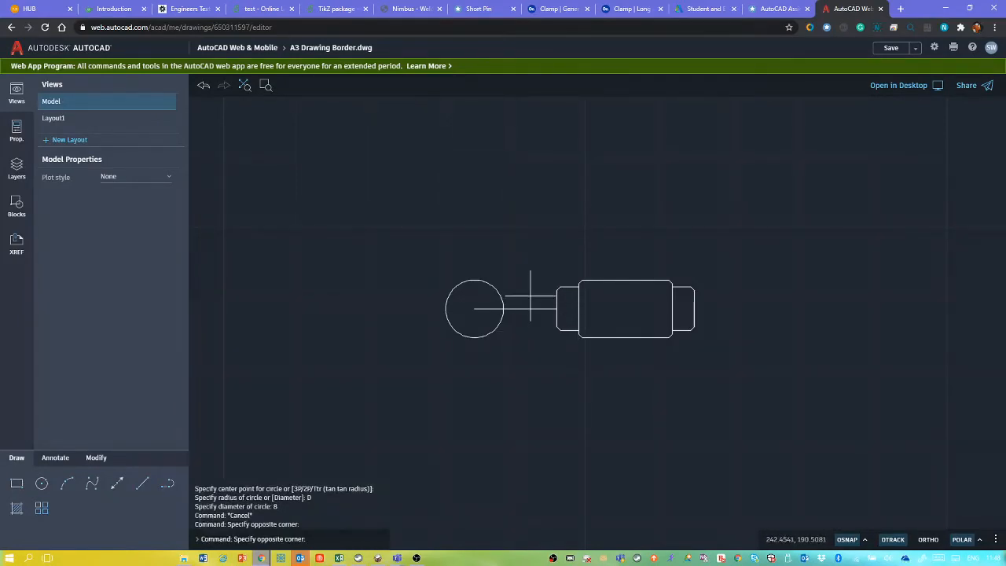
pyautogui.click(517, 337)
pyautogui.press('Delete')
pyautogui.press('Escape')
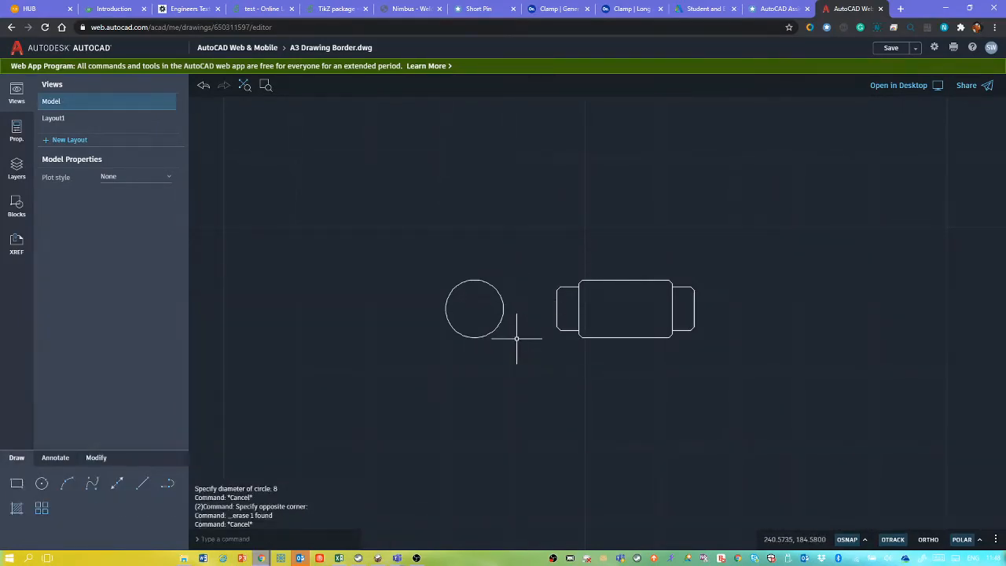
# Offset the circle 1 unit inward using the Through option
pyautogui.write('of')
pyautogui.press('Return')
pyautogui.press('Return')
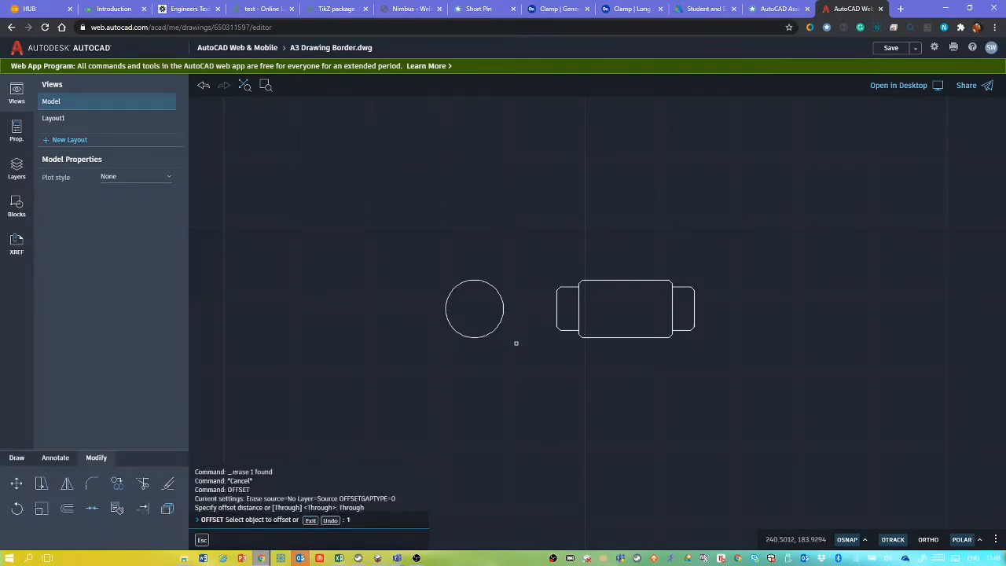
pyautogui.press('BackSpace')
pyautogui.click(496, 327)
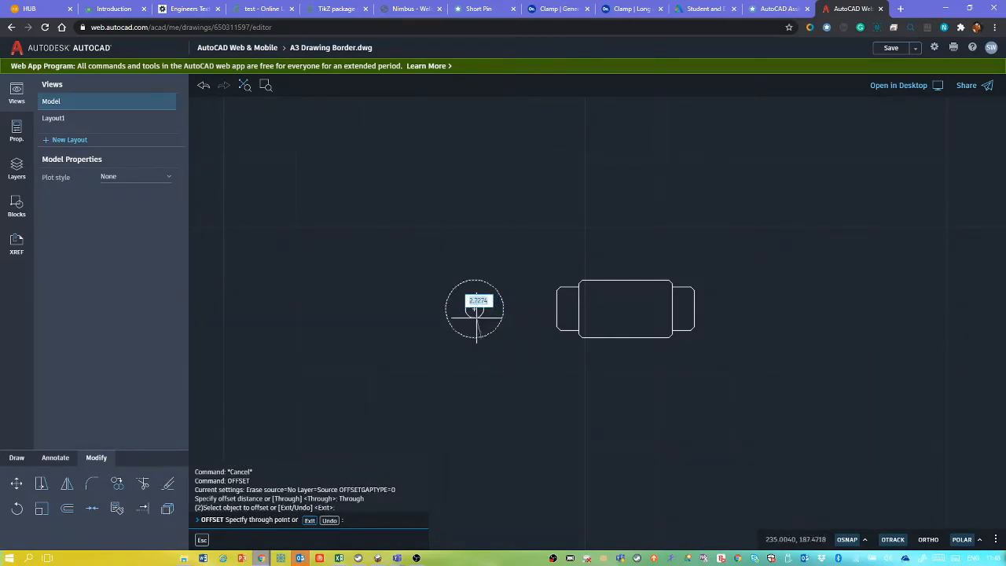
pyautogui.write('1')
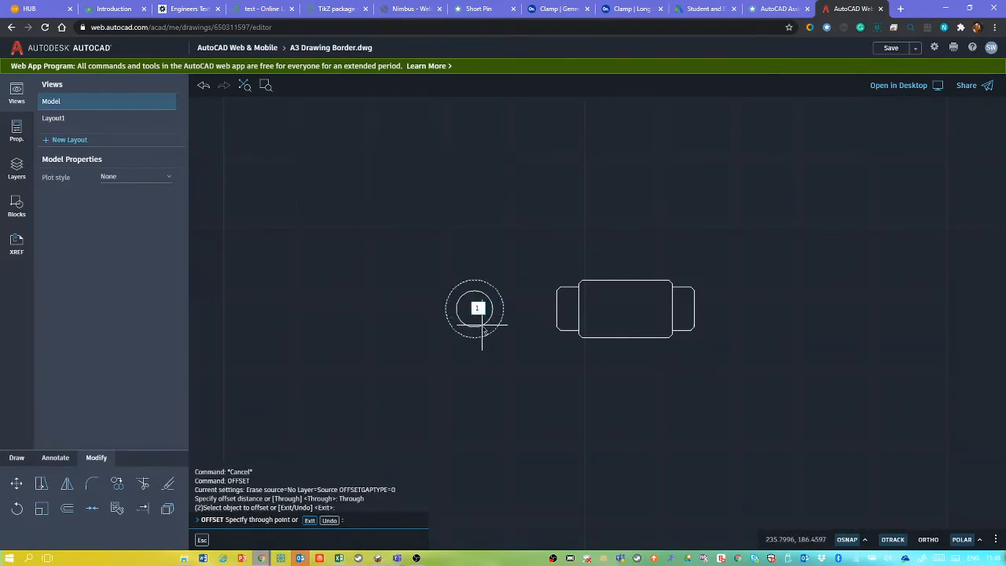
pyautogui.press('Return')
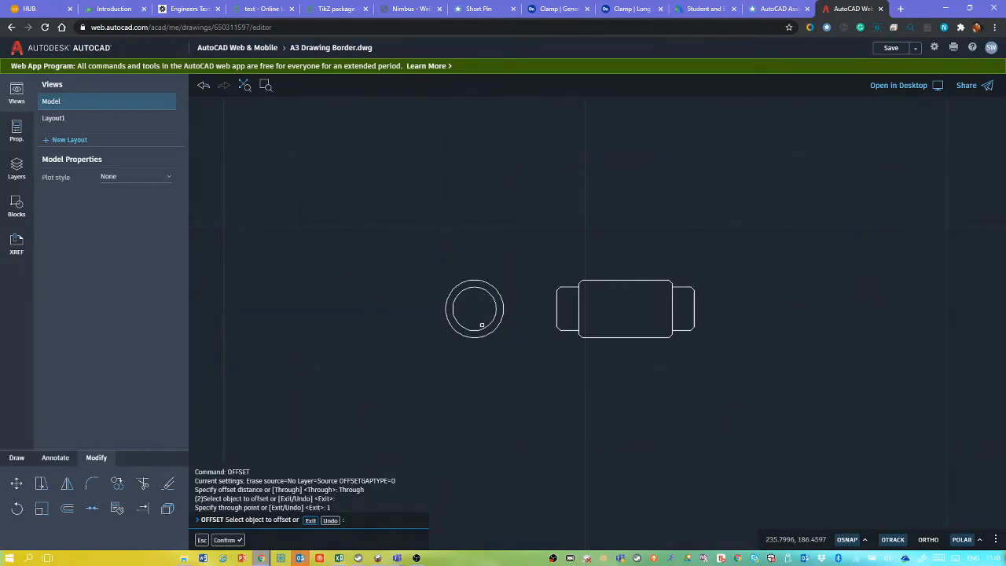
pyautogui.press('Escape')
pyautogui.press('Escape')
pyautogui.rightClick(483, 326)
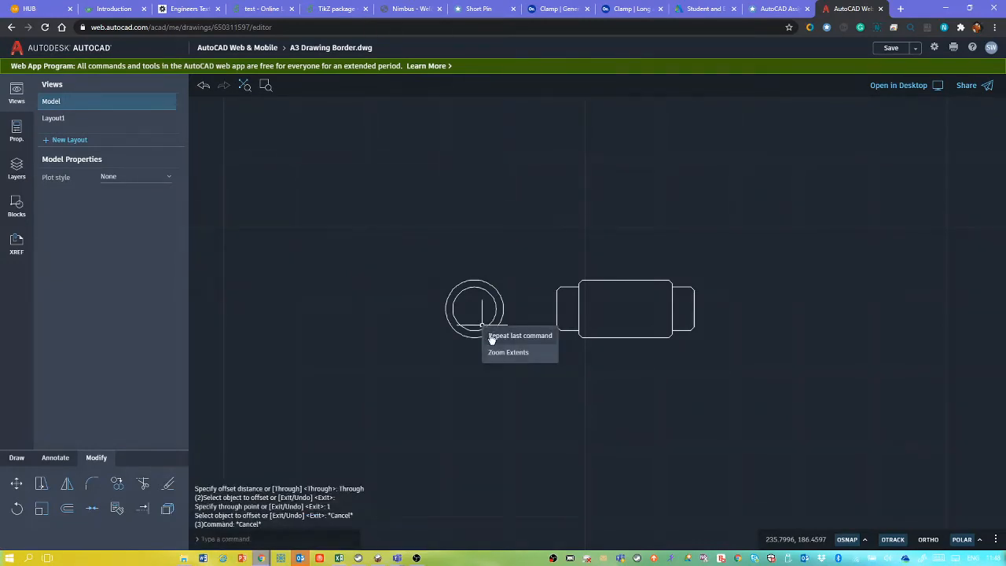
pyautogui.click(518, 335)
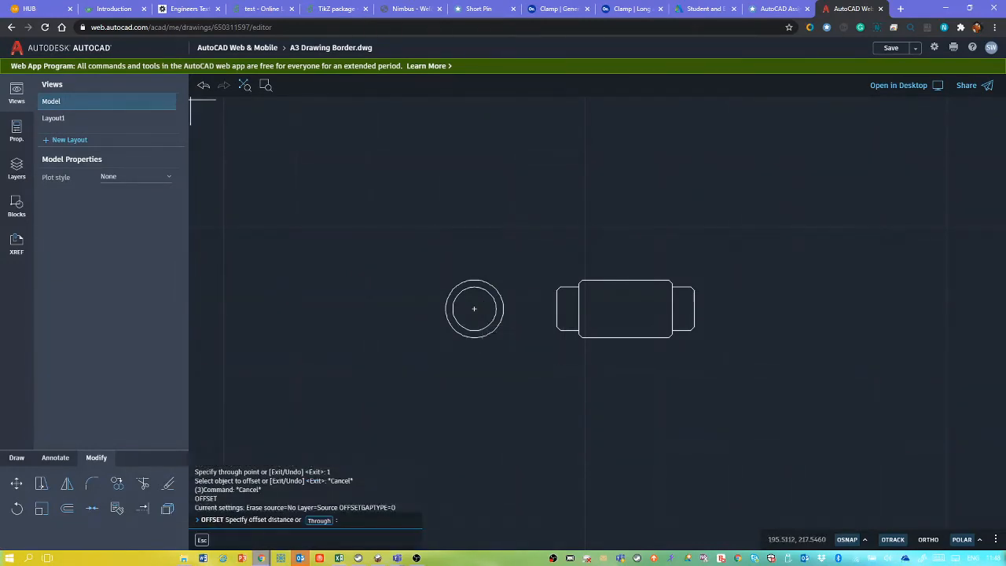
pyautogui.click(496, 272)
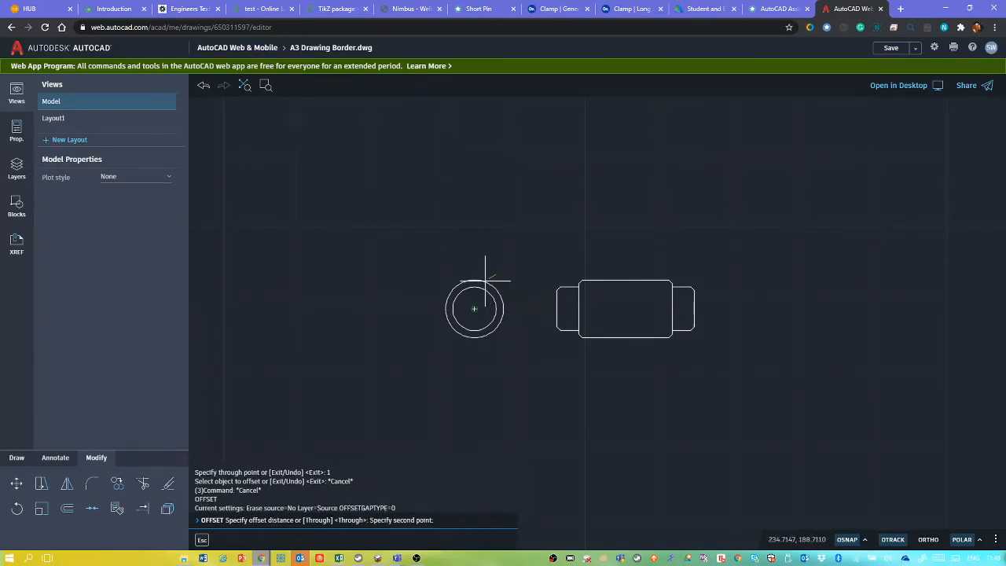
pyautogui.press('Escape')
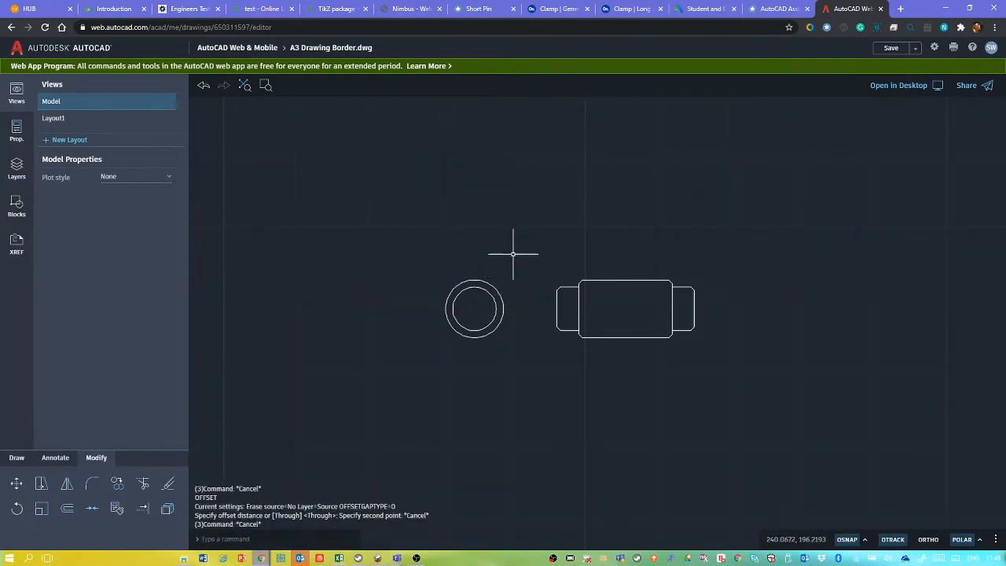
# Try to offset the outer circle 0.5 outward using the Through option, and undo the offset
pyautogui.press('Return')
pyautogui.press('Return')
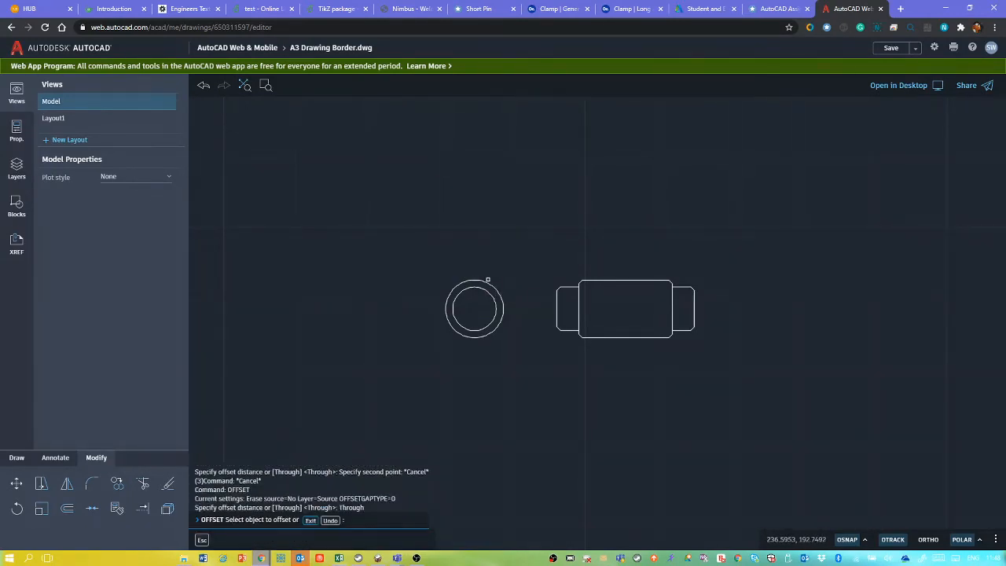
pyautogui.click(484, 282)
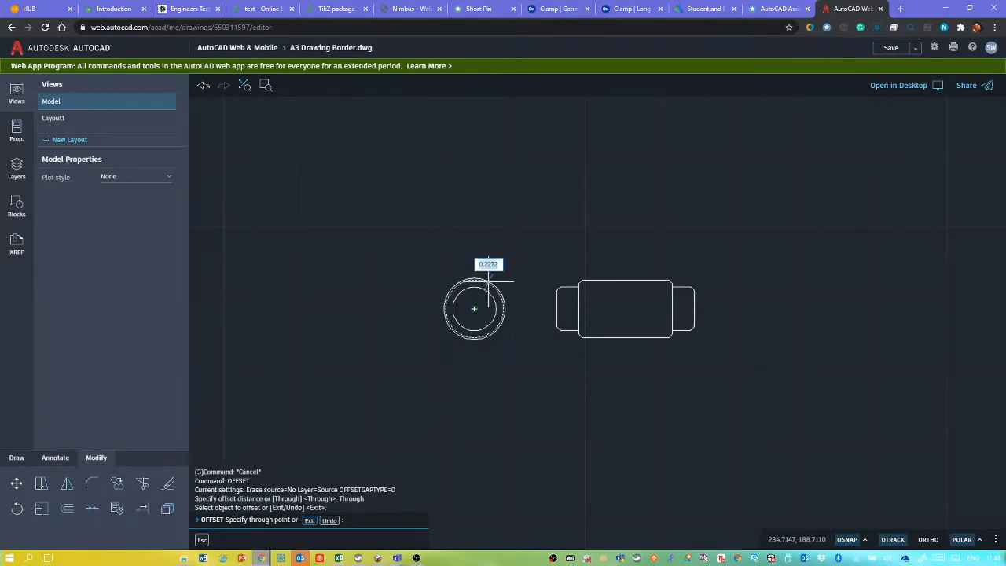
pyautogui.write('0')
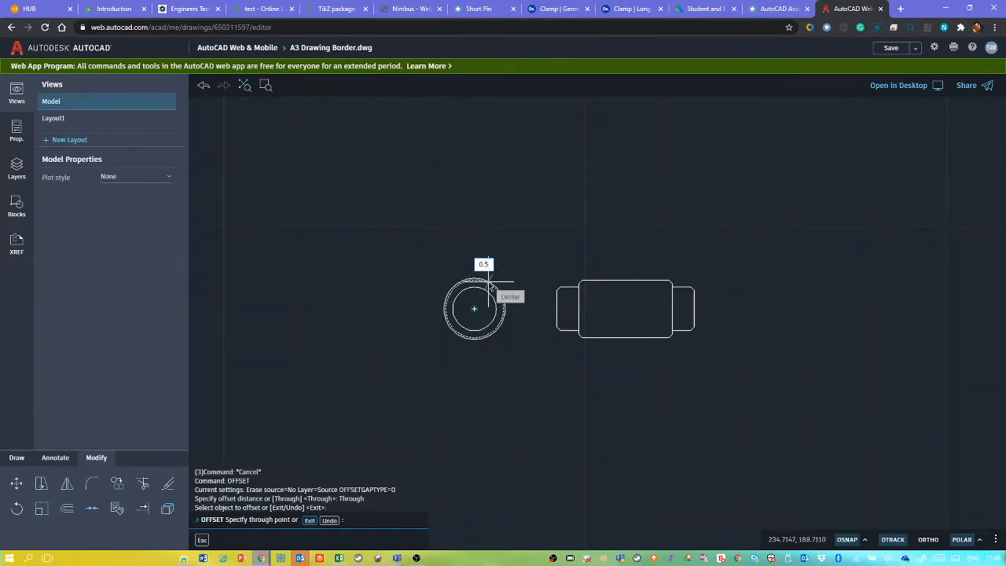
pyautogui.write('.5')
pyautogui.press('Return')
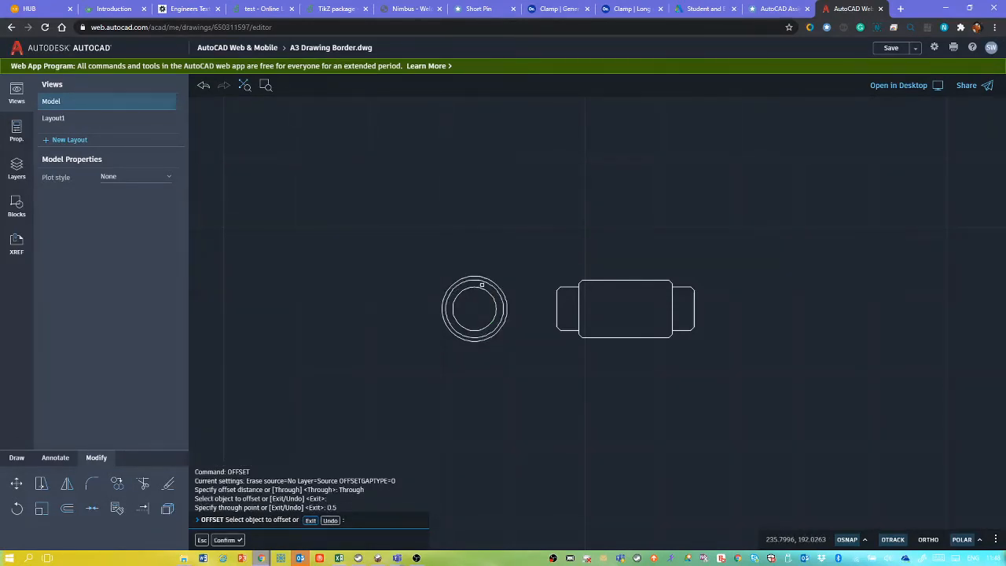
pyautogui.press('Escape')
pyautogui.press('Escape')
pyautogui.hotkey('ctrl', 'z')
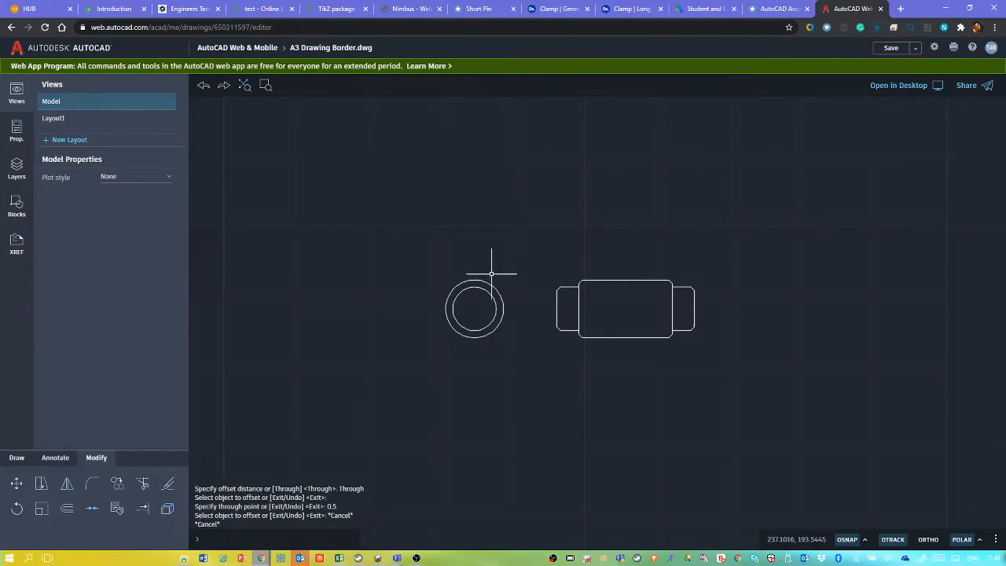
pyautogui.rightClick(492, 274)
pyautogui.click(498, 281)
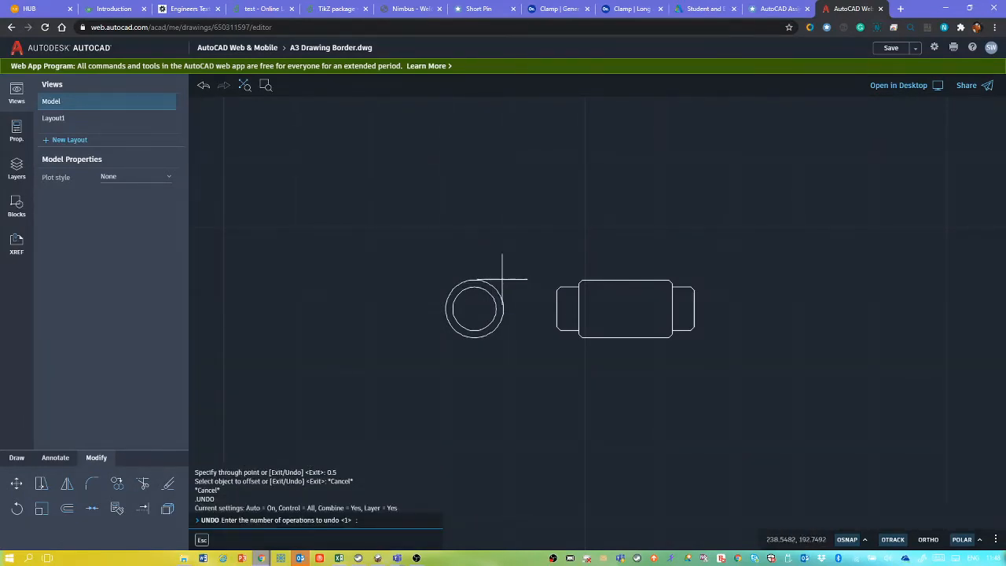
pyautogui.rightClick(502, 279)
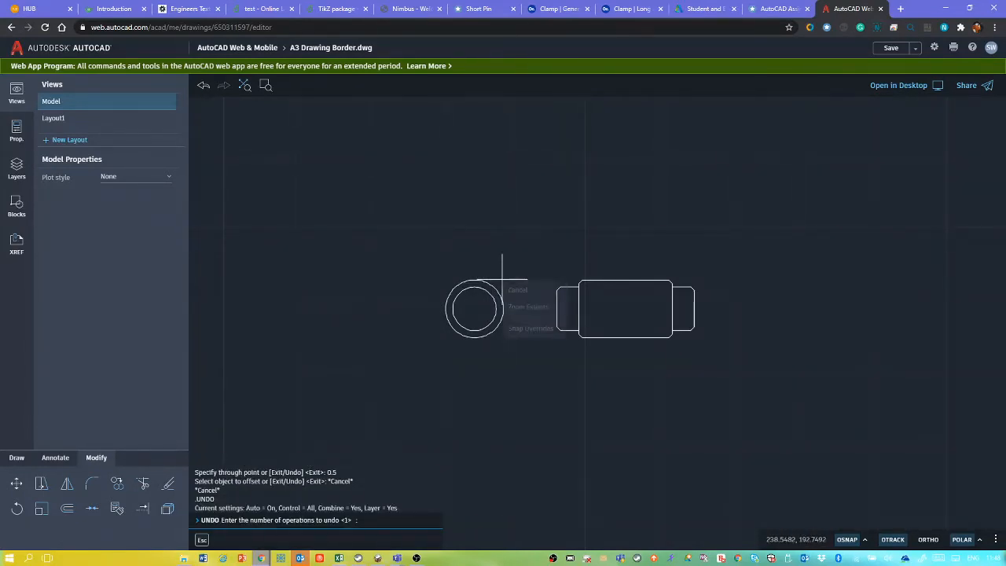
pyautogui.click(458, 287)
pyautogui.press('Escape')
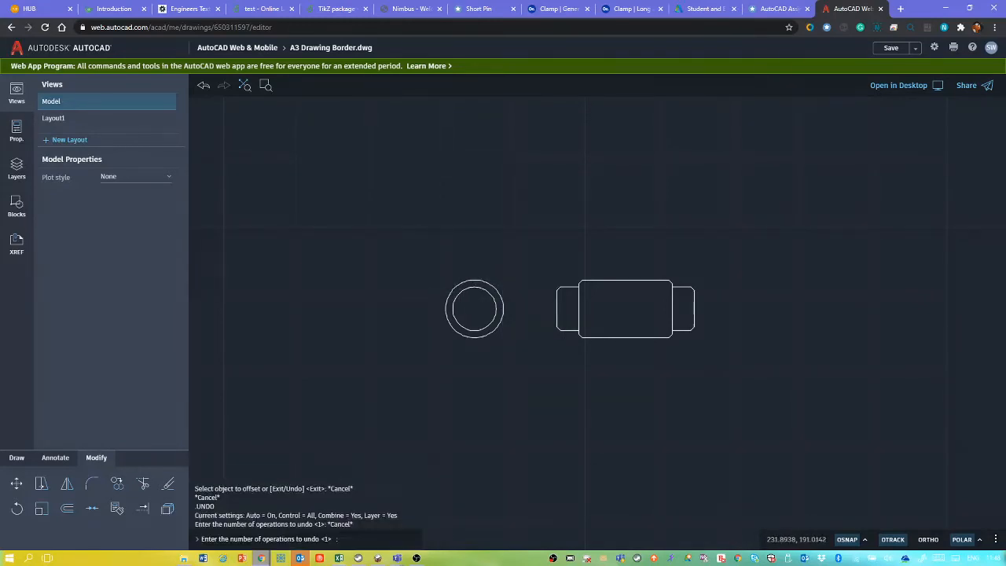
# Offset the outermost circle of the end view 0.5 inward using the Through option
pyautogui.write('o')
pyautogui.press('Return')
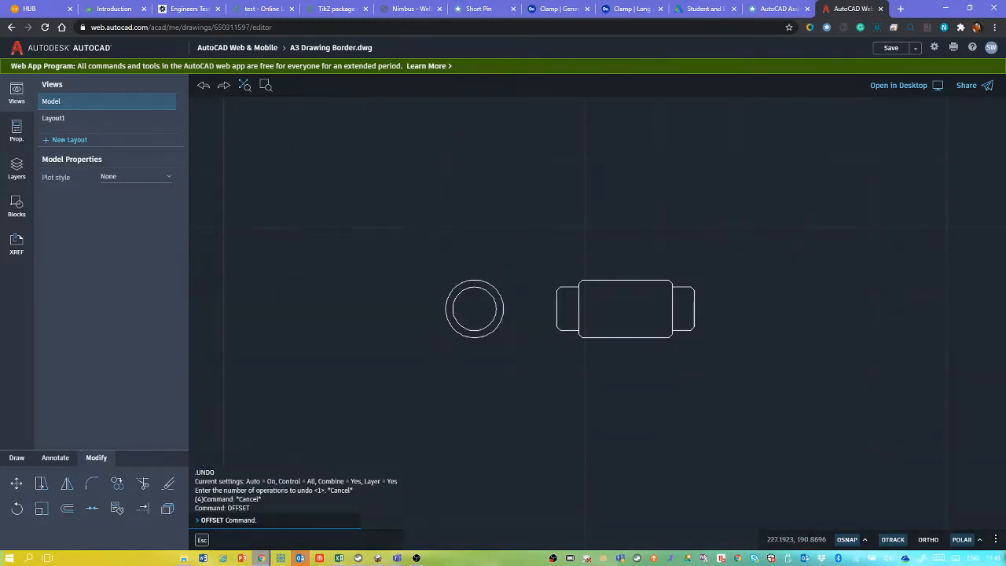
pyautogui.press('Return')
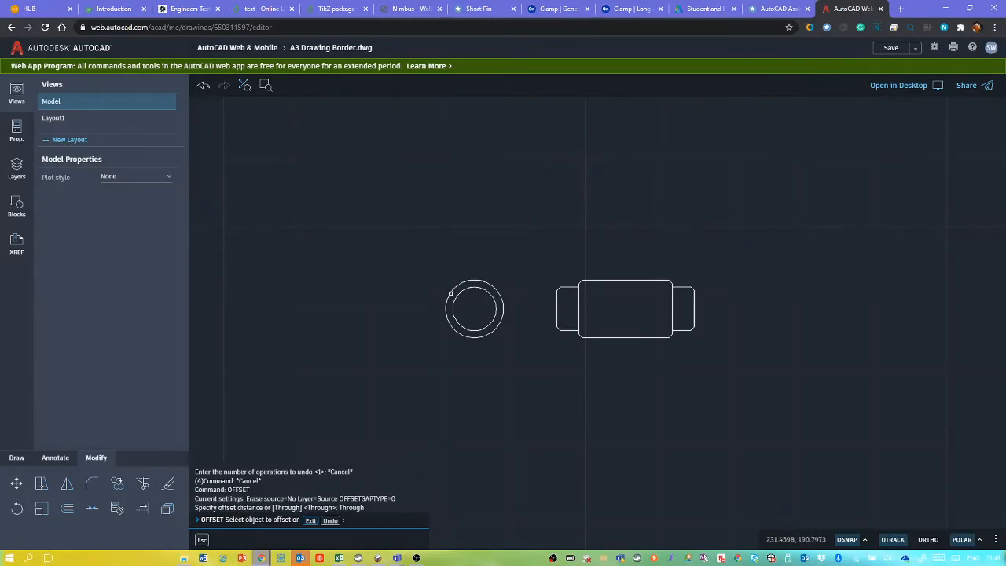
pyautogui.click(450, 293)
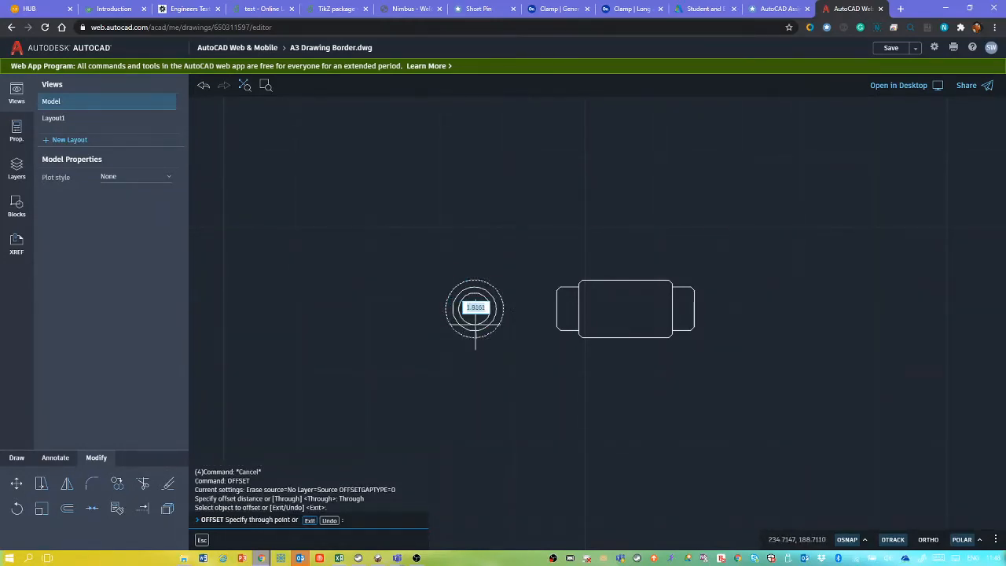
pyautogui.write('0')
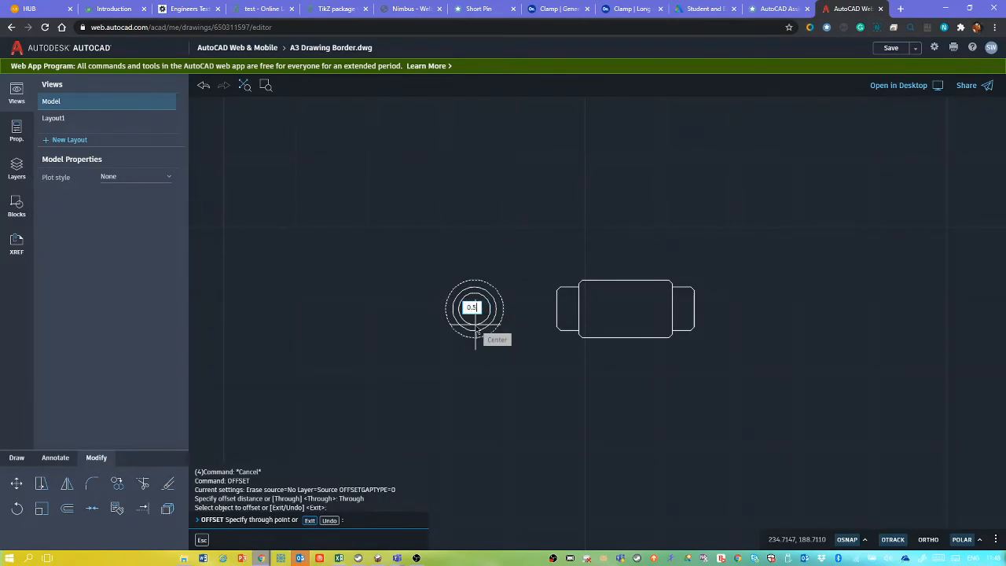
pyautogui.write('.5')
pyautogui.press('Return')
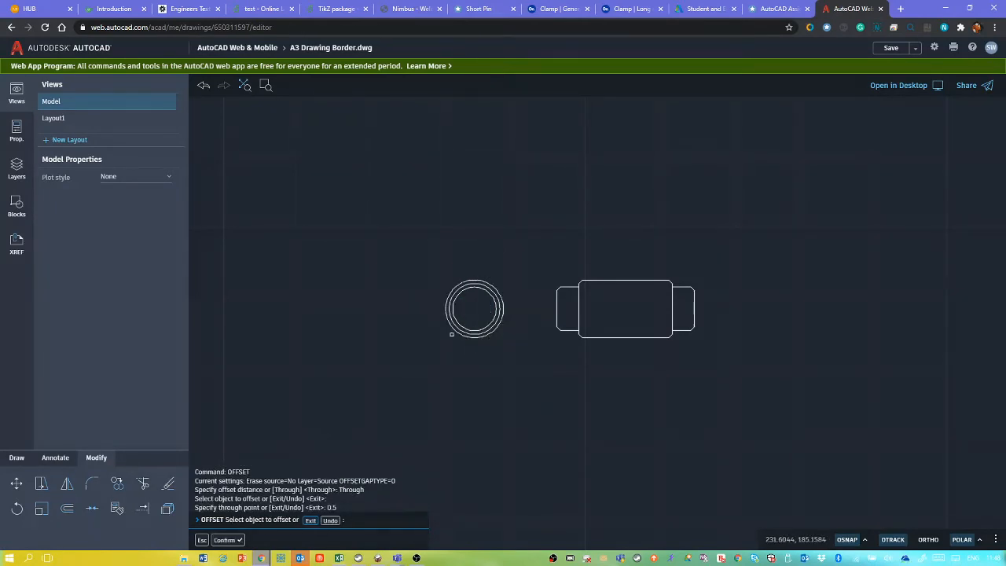
# Offset the innermost circle of the end view another 0.5 inward and finish the Offset command
pyautogui.click(461, 323)
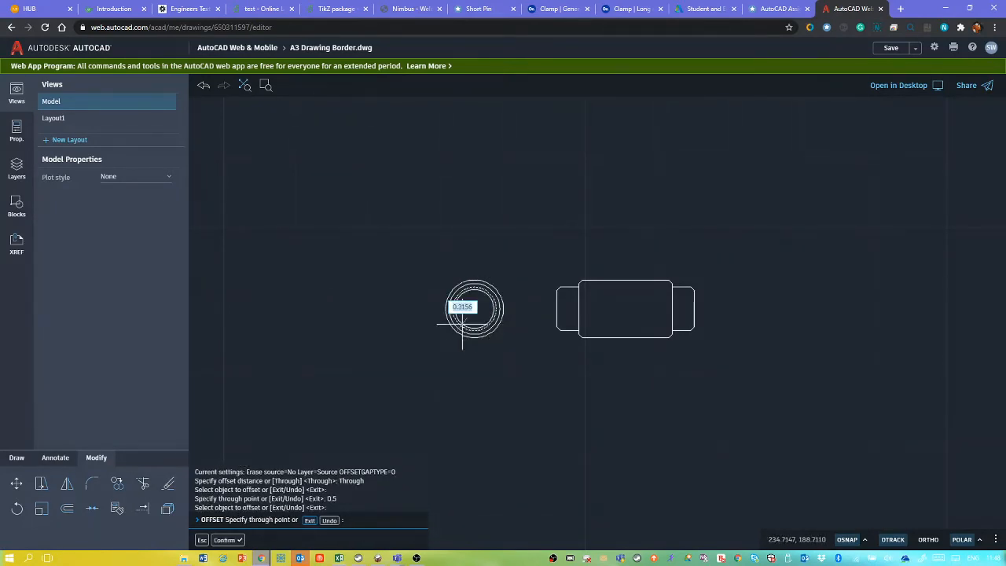
pyautogui.write('0')
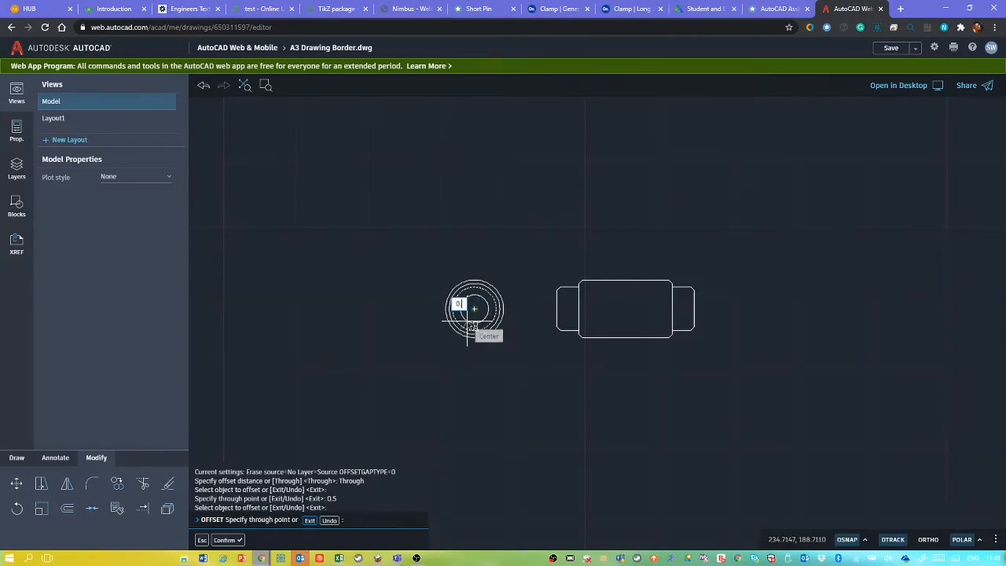
pyautogui.write('.5')
pyautogui.press('Return')
pyautogui.press('Escape')
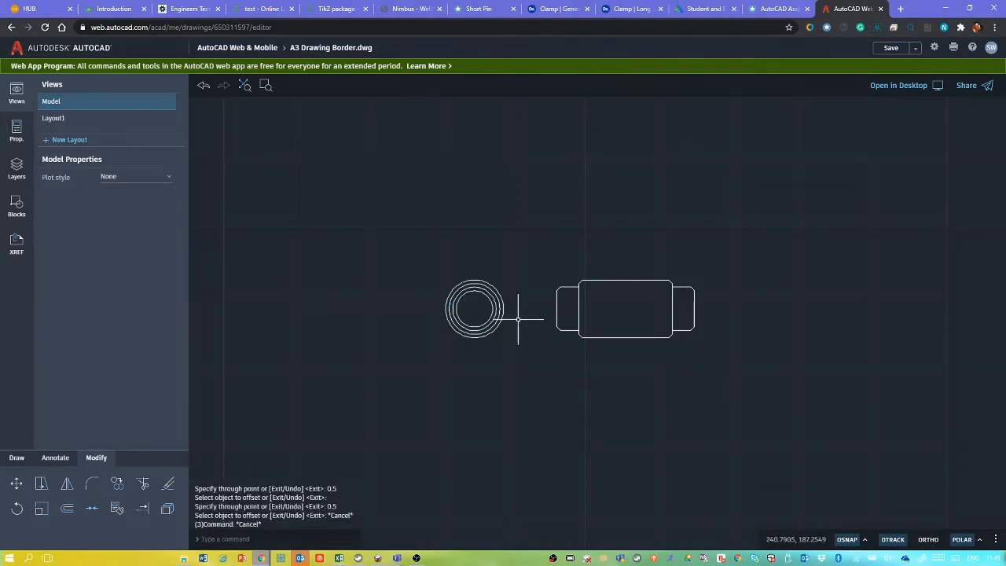
# Check the end view's alignment with temporary horizontal lines from both ends of the main block's upper-left chamfer to the circles, cancelling each line
pyautogui.scroll(3, 521, 313)
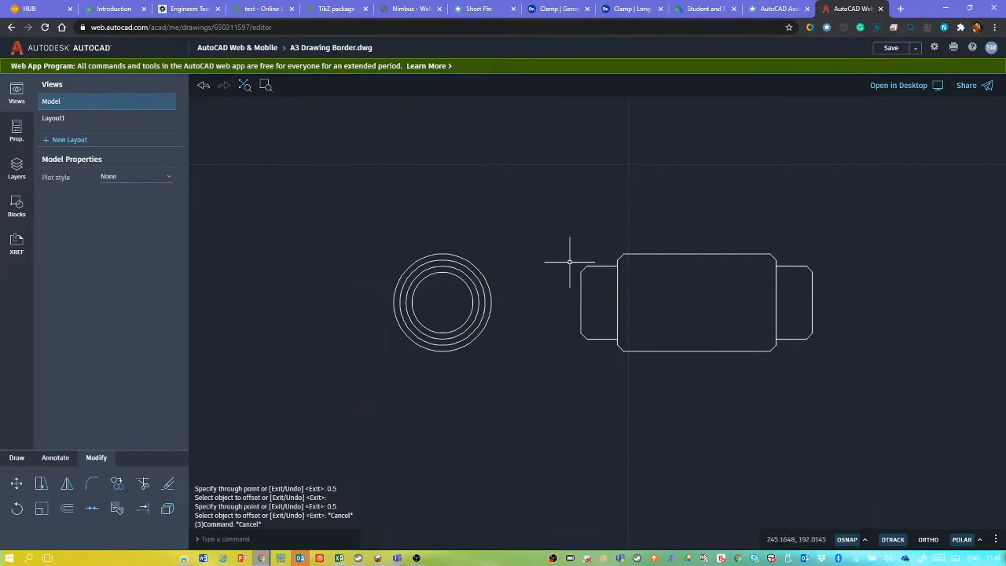
pyautogui.write('l')
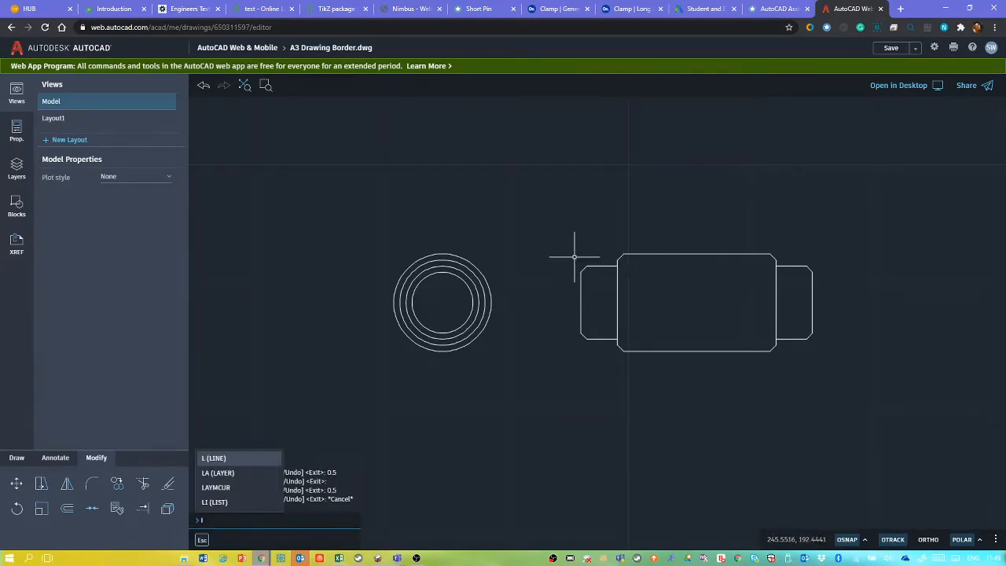
pyautogui.press('Return')
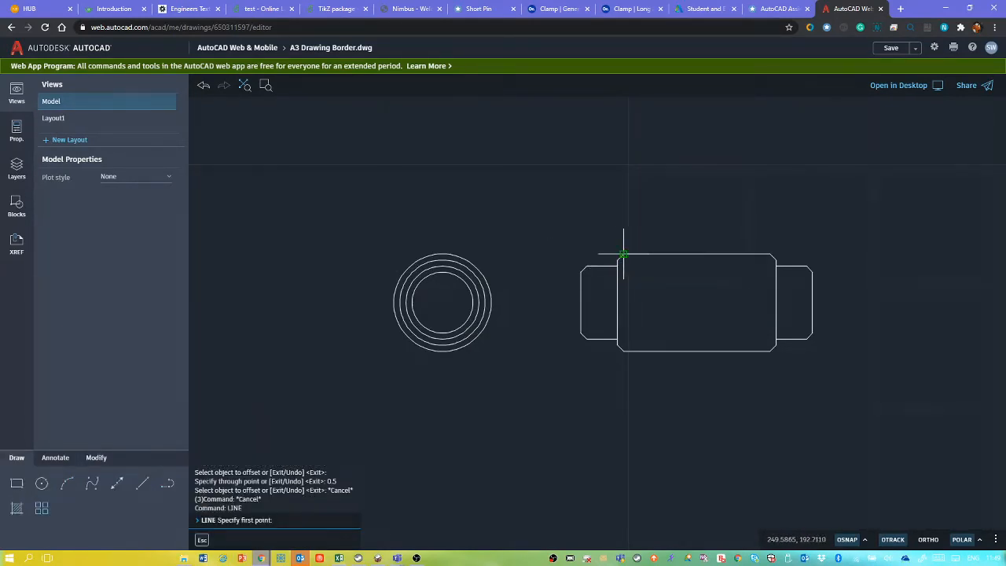
pyautogui.click(623, 253)
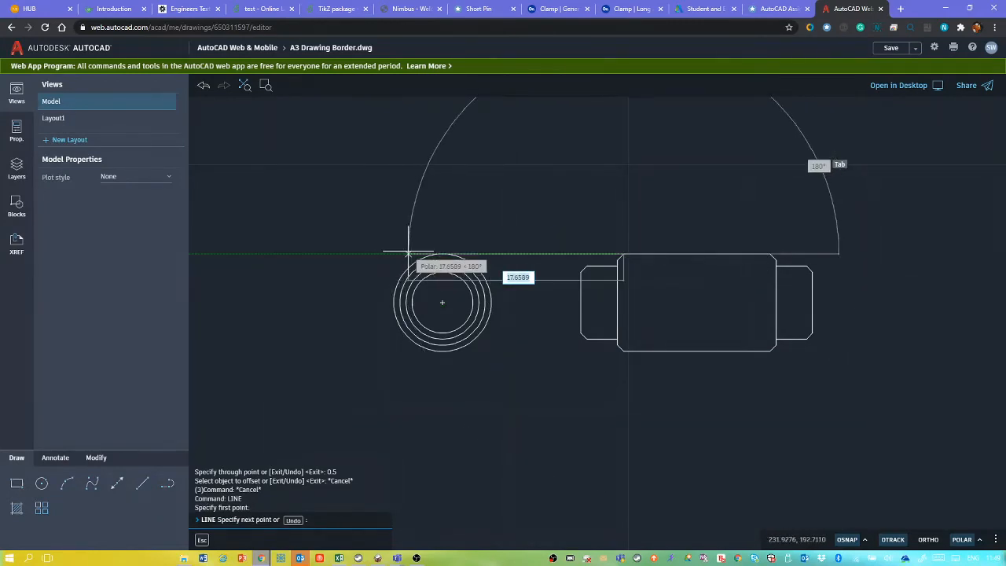
pyautogui.press('Escape')
pyautogui.press('Escape')
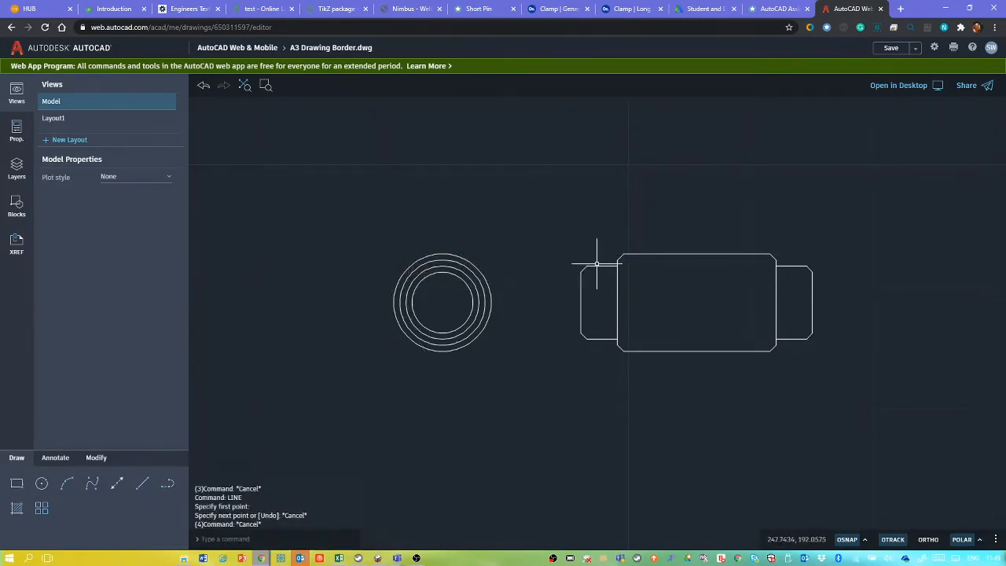
pyautogui.press('Return')
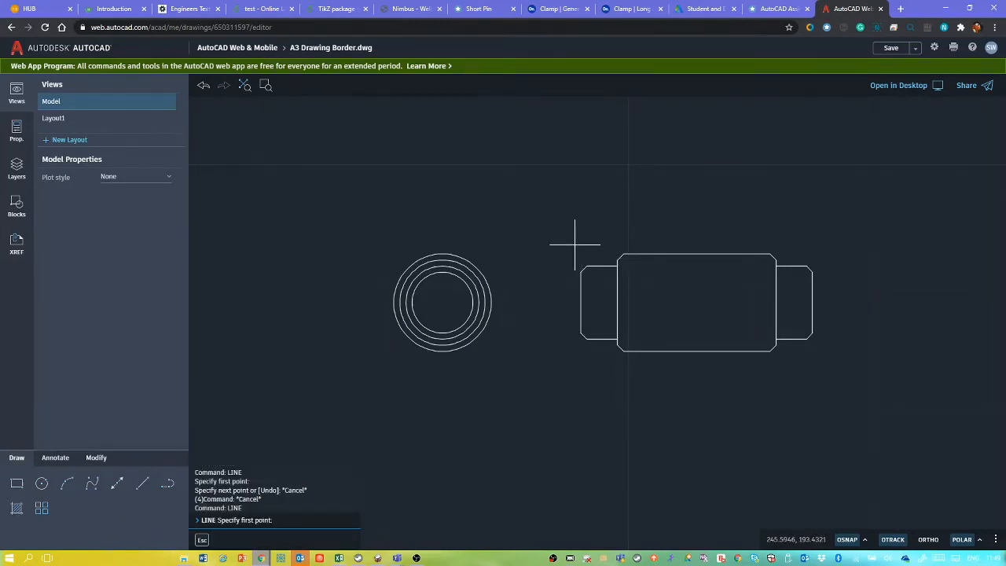
pyautogui.click(617, 260)
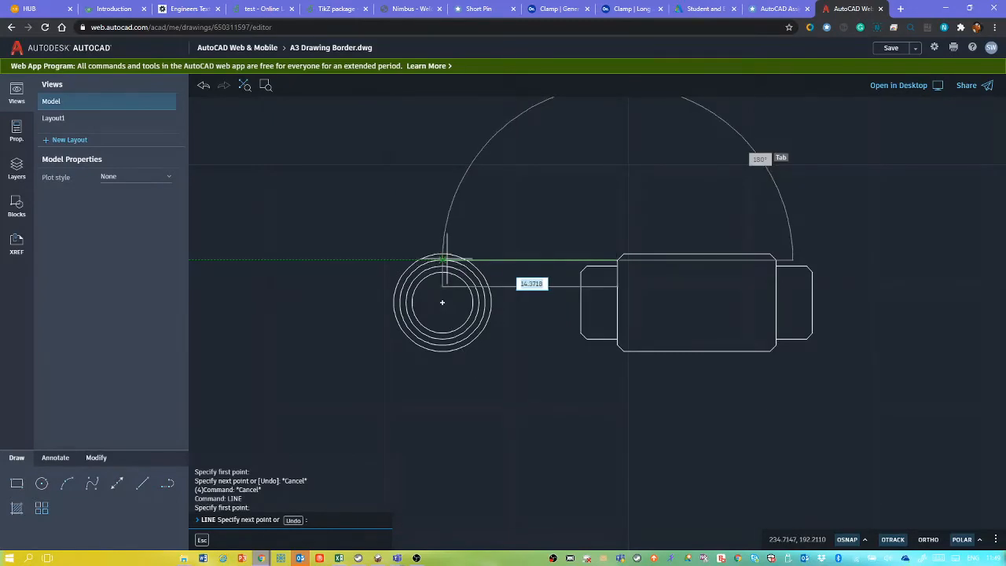
pyautogui.press('Escape')
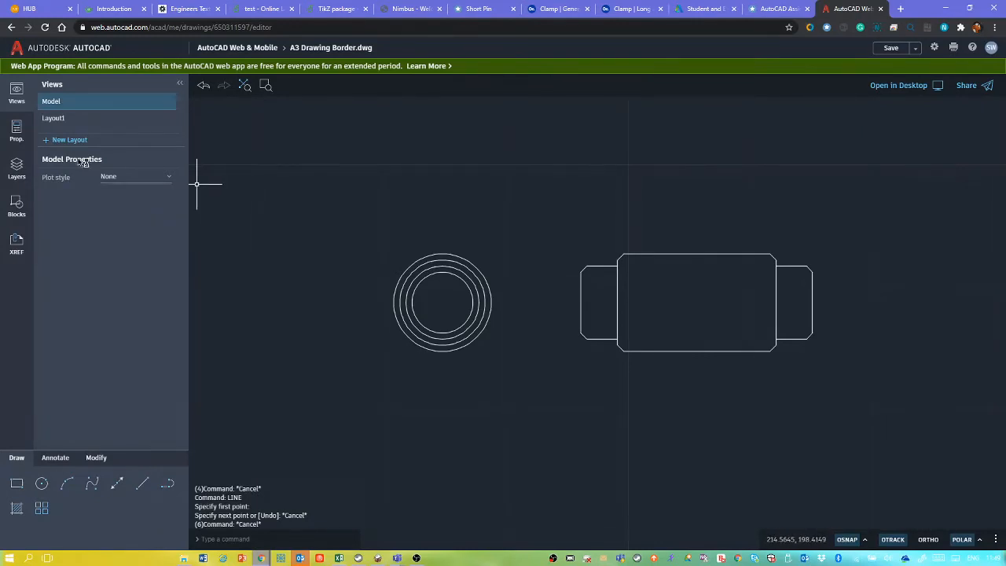
# Make Center the current layer
pyautogui.click(16, 168)
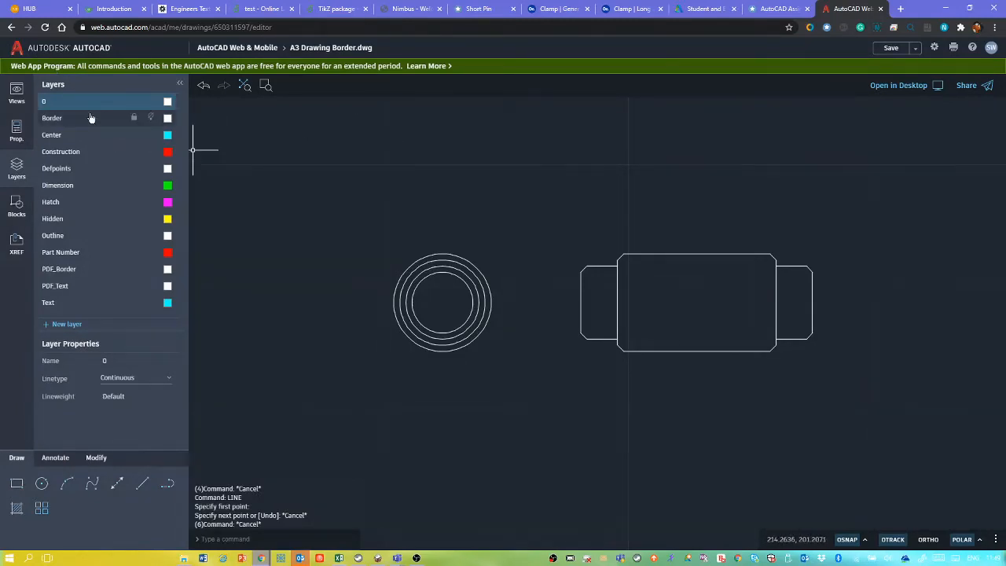
pyautogui.click(77, 136)
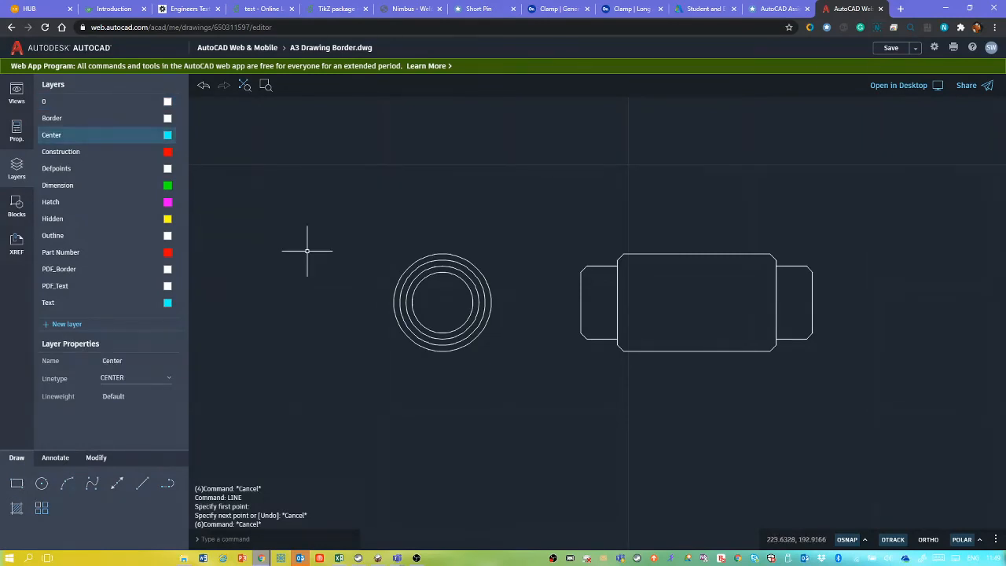
pyautogui.click(57, 459)
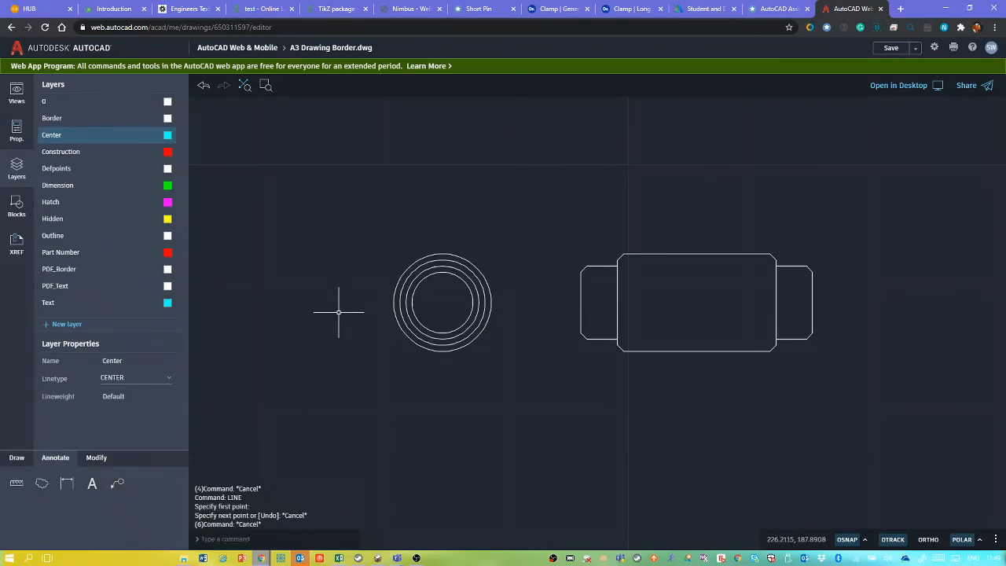
pyautogui.press('Escape')
pyautogui.press('Escape')
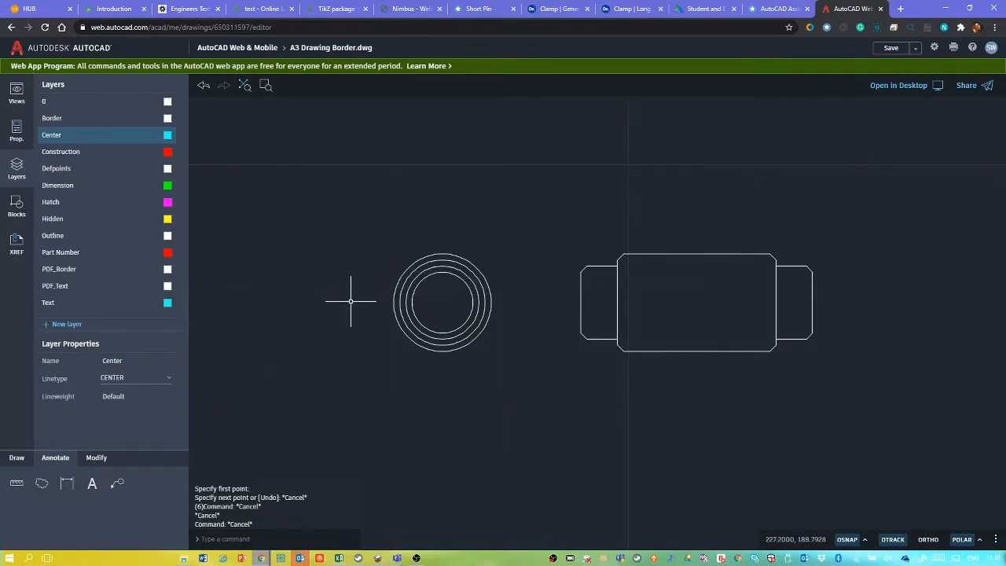
# Draw a horizontal centre line through the end view's centre, extending about 1 unit past the outermost circle on both sides
pyautogui.write('l')
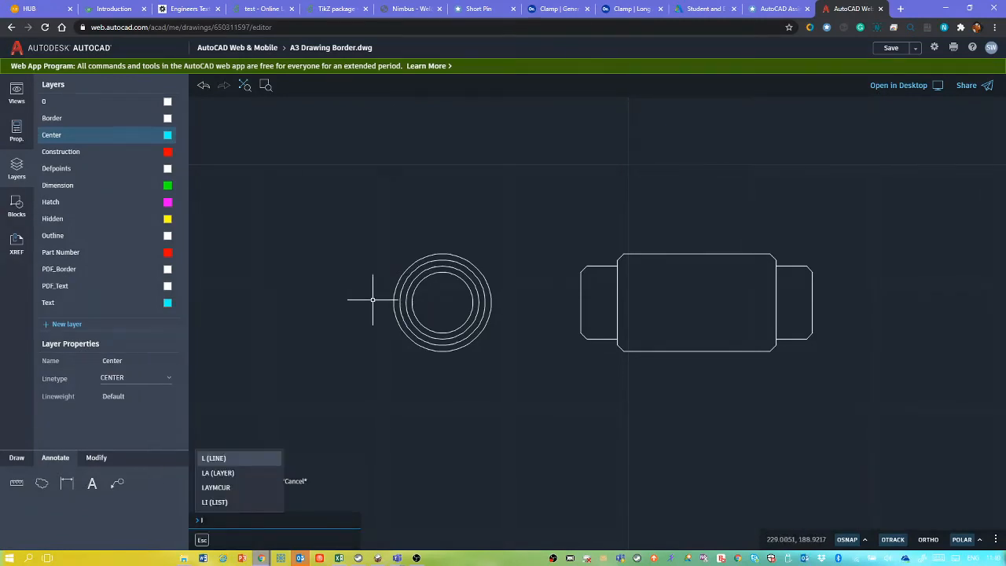
pyautogui.press('Return')
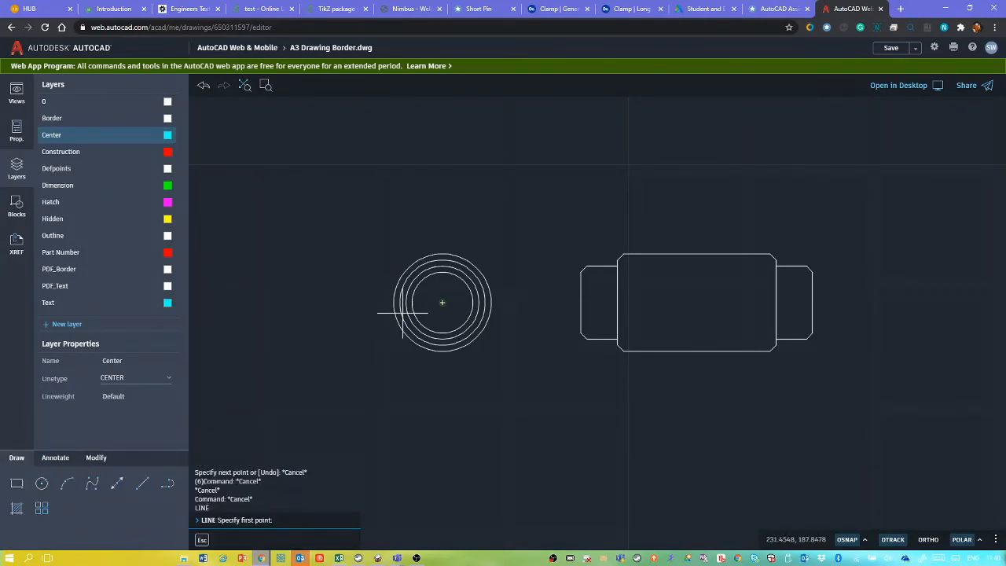
pyautogui.click(442, 302)
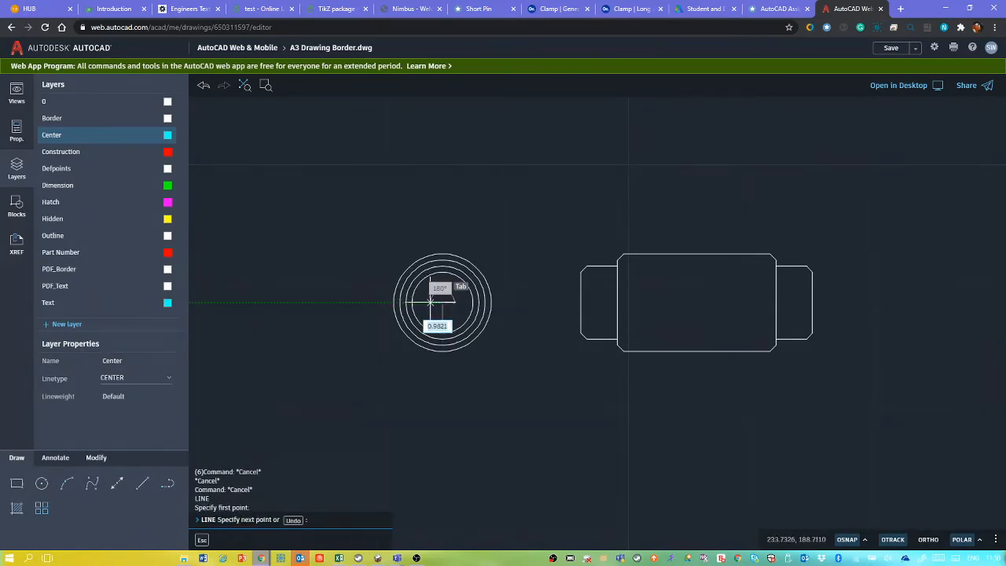
pyautogui.click(356, 302)
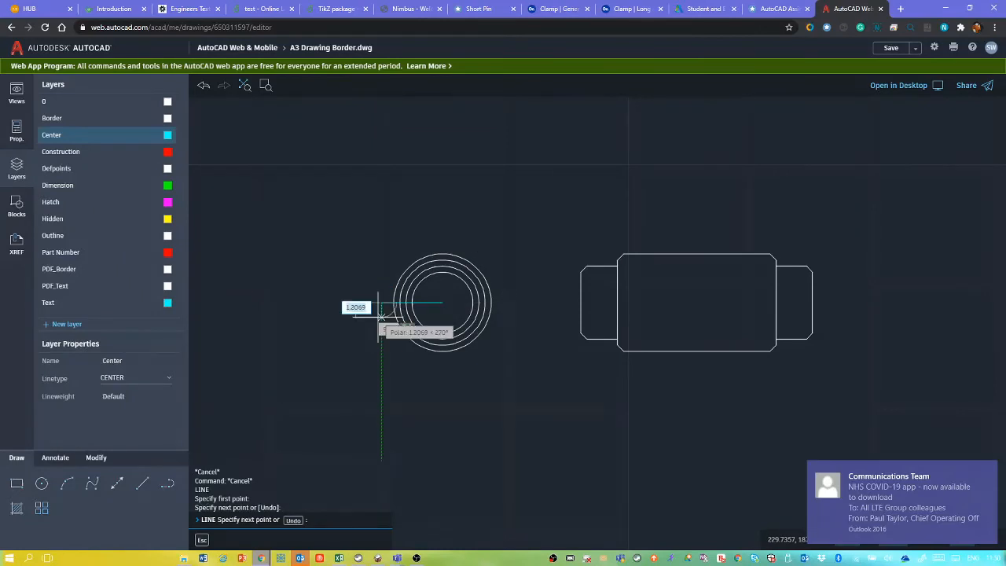
pyautogui.press('Escape')
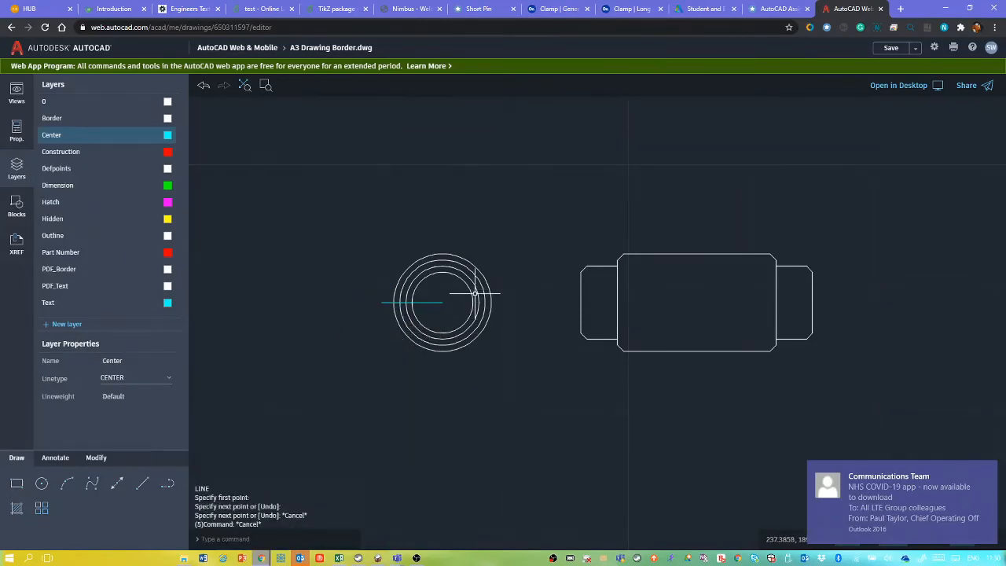
pyautogui.click(440, 303)
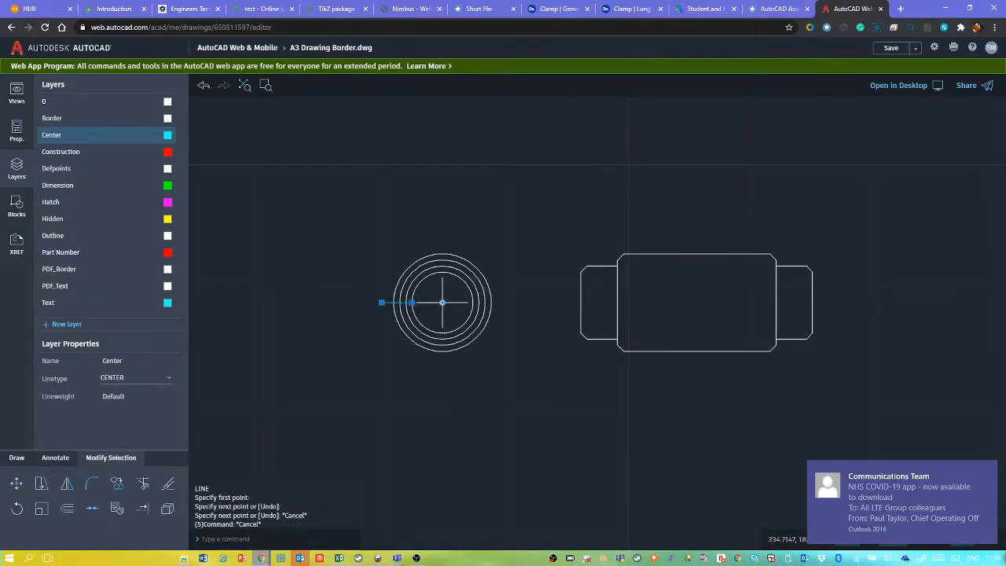
pyautogui.click(442, 302)
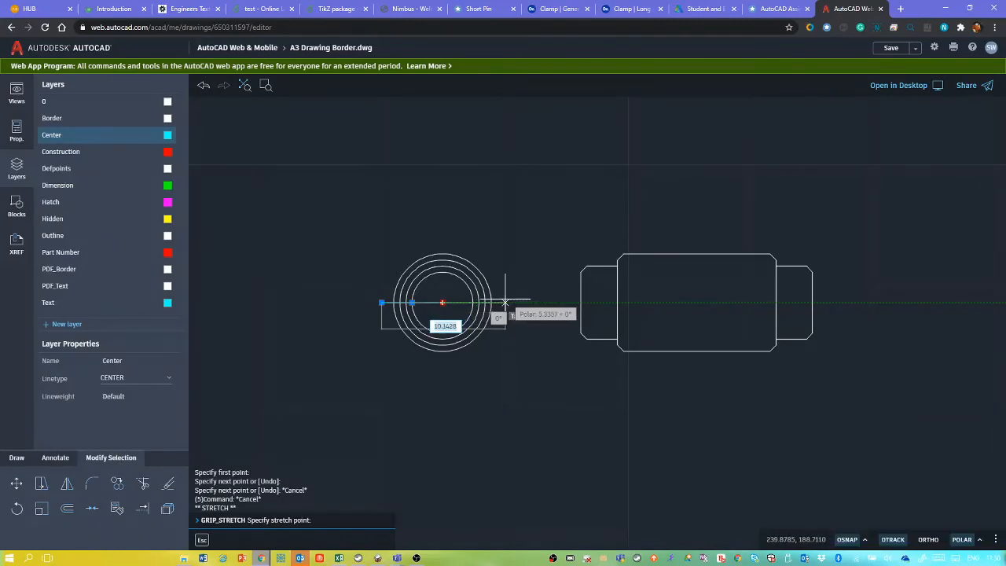
pyautogui.press('Escape')
pyautogui.press('Escape')
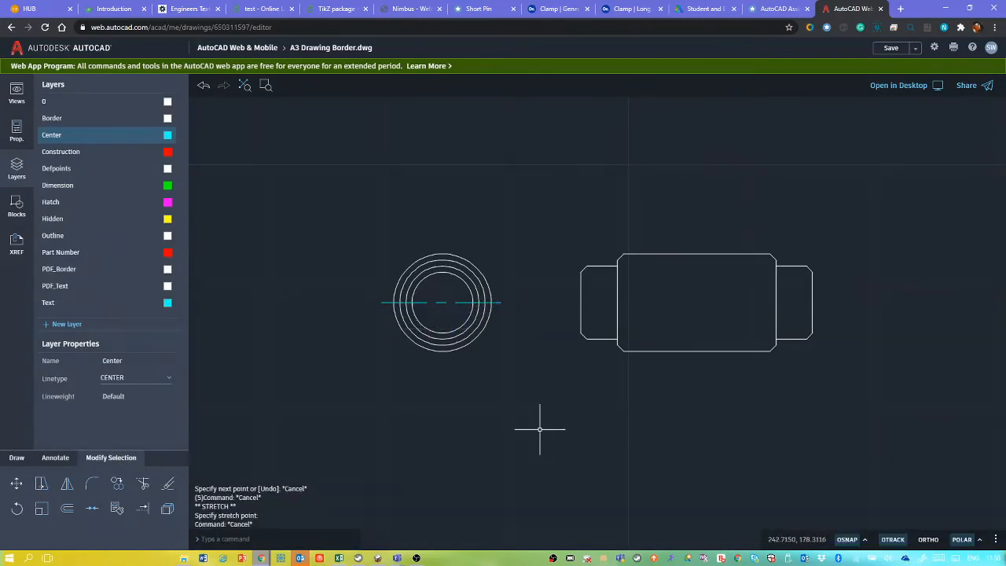
# Draw a vertical centre line through the end view's centre, extending about 1 unit past the outermost circle above and below
pyautogui.press('Return')
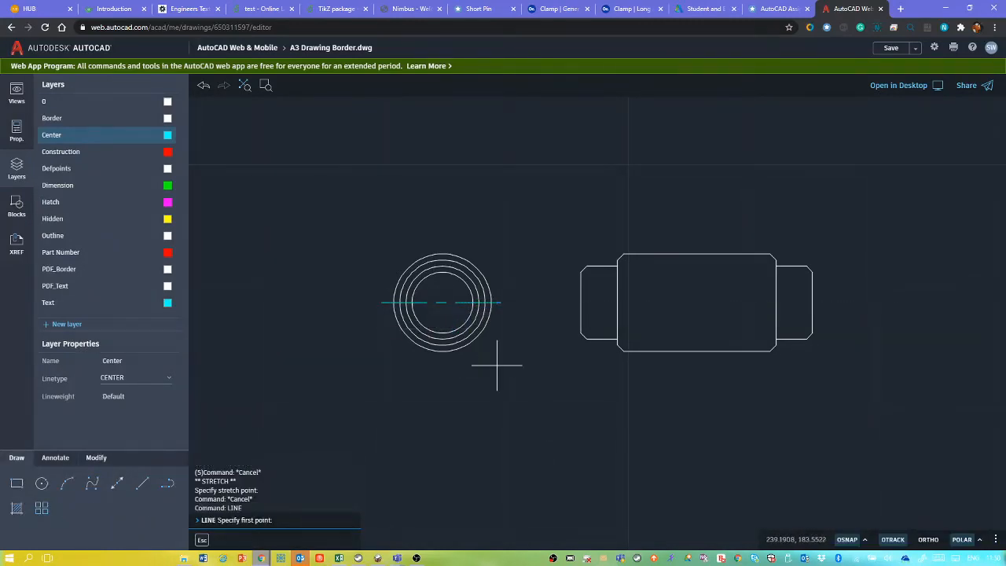
pyautogui.click(443, 302)
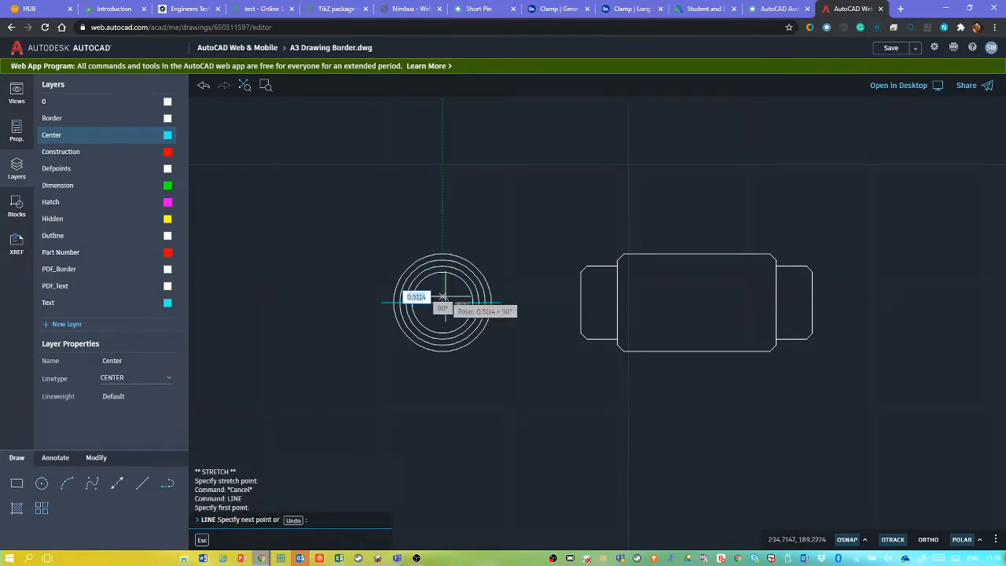
pyautogui.click(443, 243)
pyautogui.press('Escape')
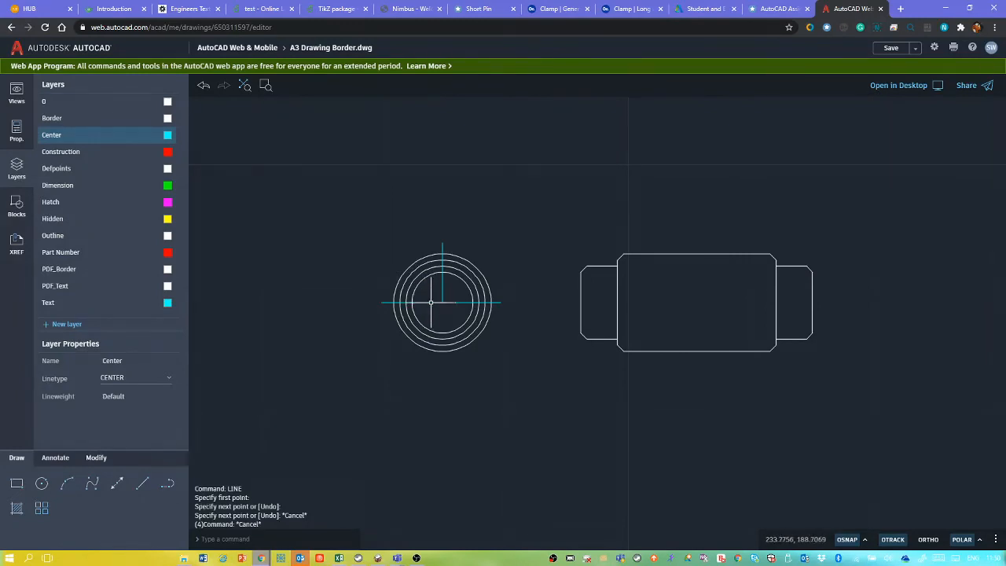
pyautogui.click(443, 302)
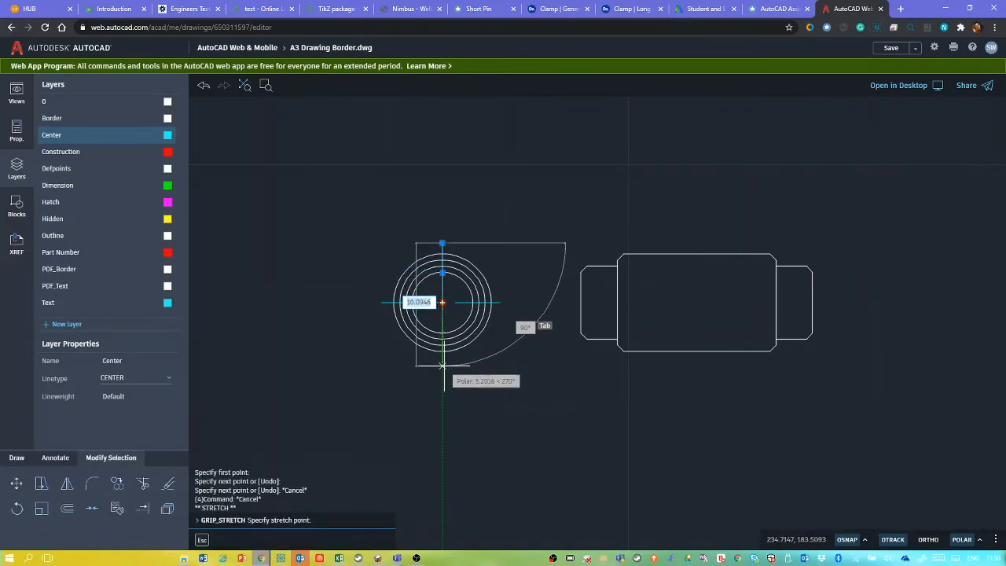
pyautogui.press('Escape')
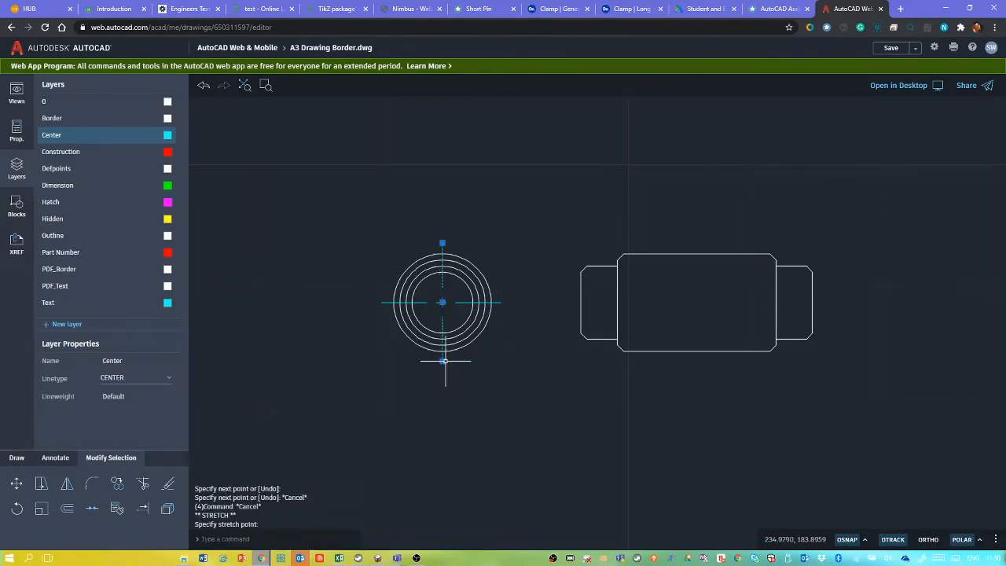
pyautogui.press('Escape')
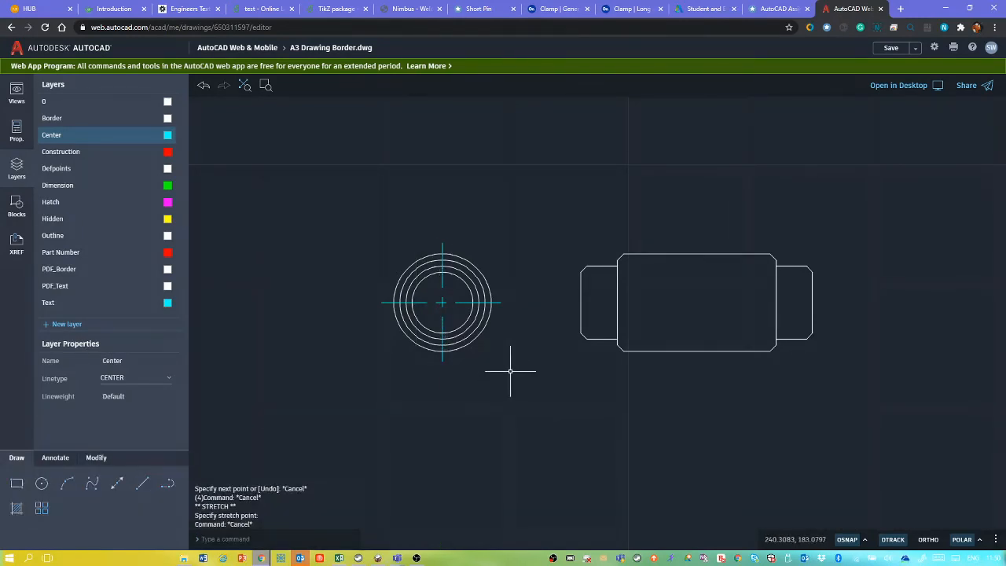
# Draw a horizontal centre line from the midpoint of the stepped part's left end edge to about 1 unit beyond its right end
pyautogui.write('l')
pyautogui.press('Return')
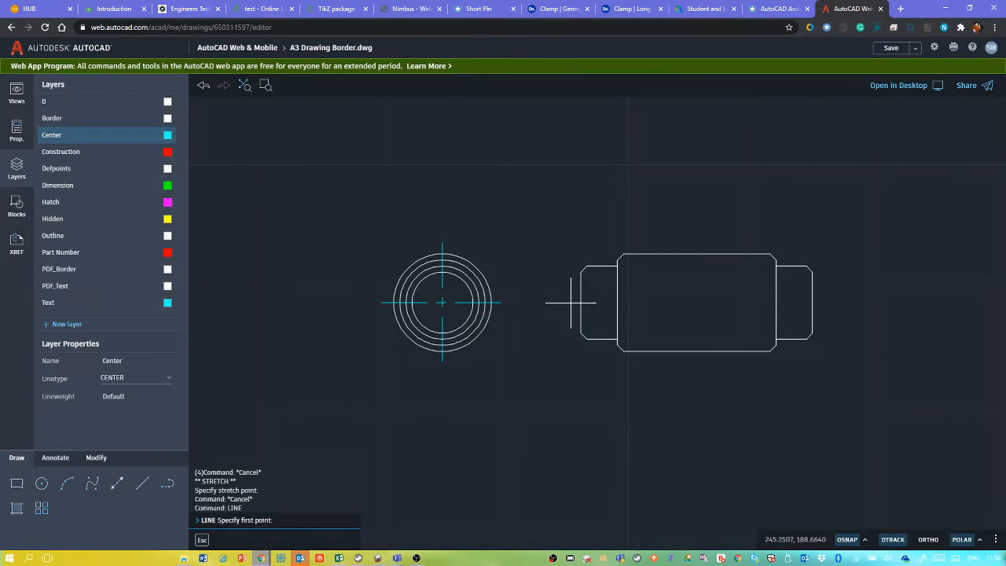
pyautogui.write('mid')
pyautogui.press('Return')
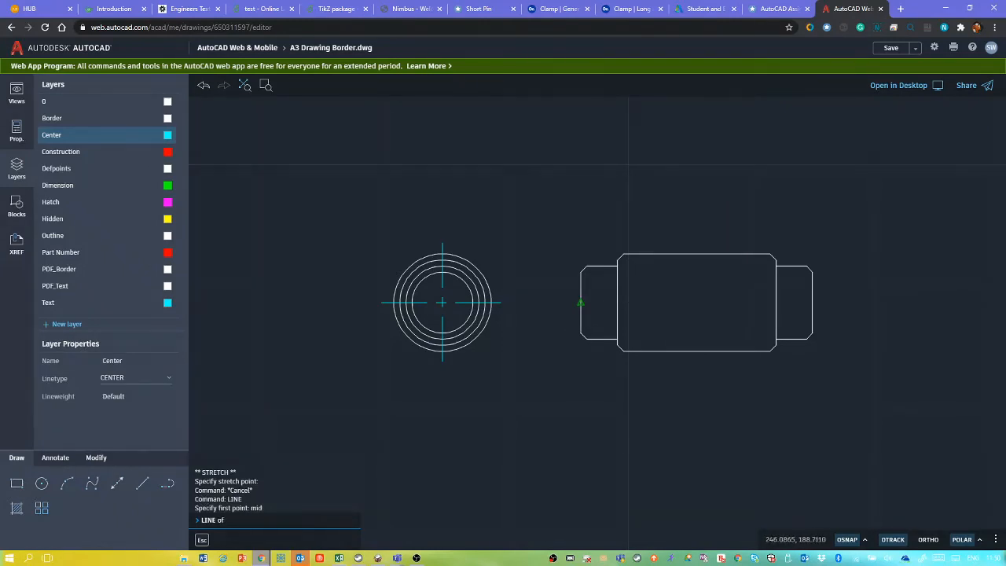
pyautogui.click(580, 303)
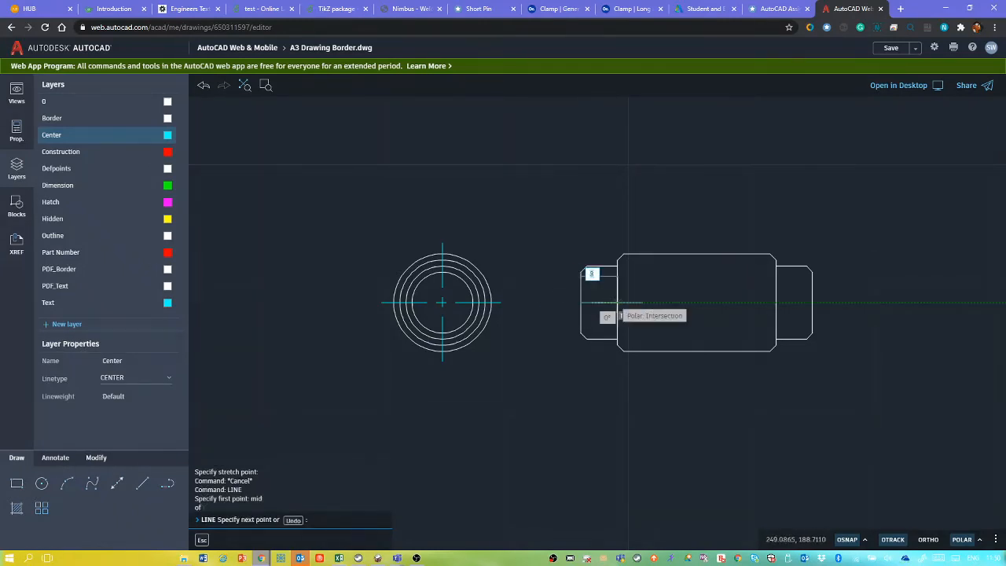
pyautogui.click(819, 302)
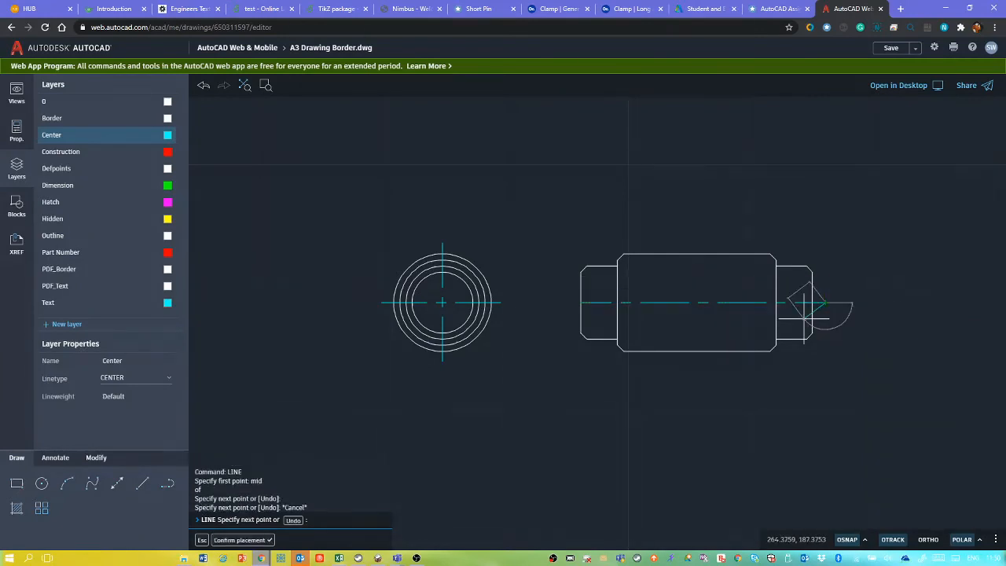
pyautogui.press('Escape')
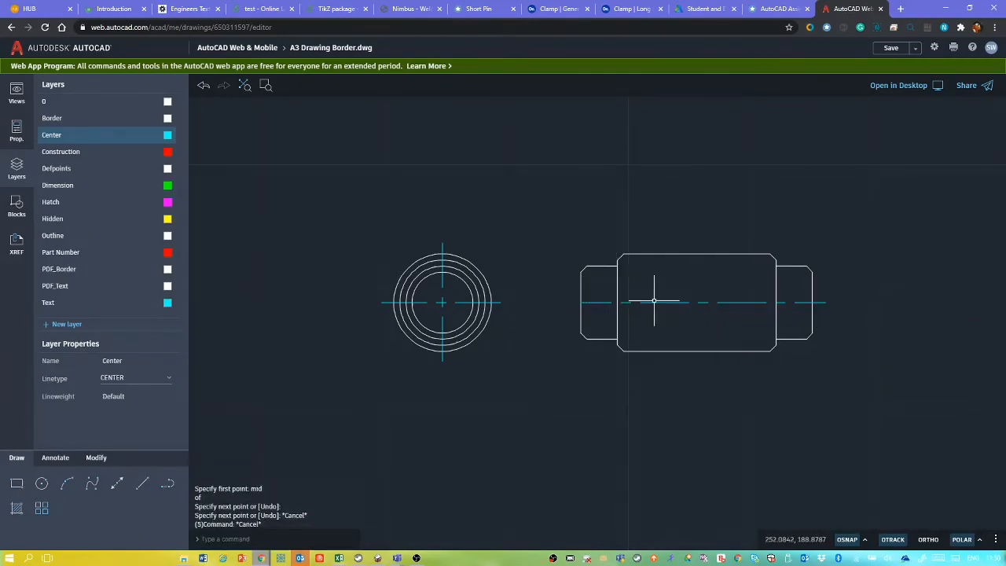
# Stretch the left end of the stepped part's horizontal centre line about 1 unit beyond the part's left edge
pyautogui.click(653, 302)
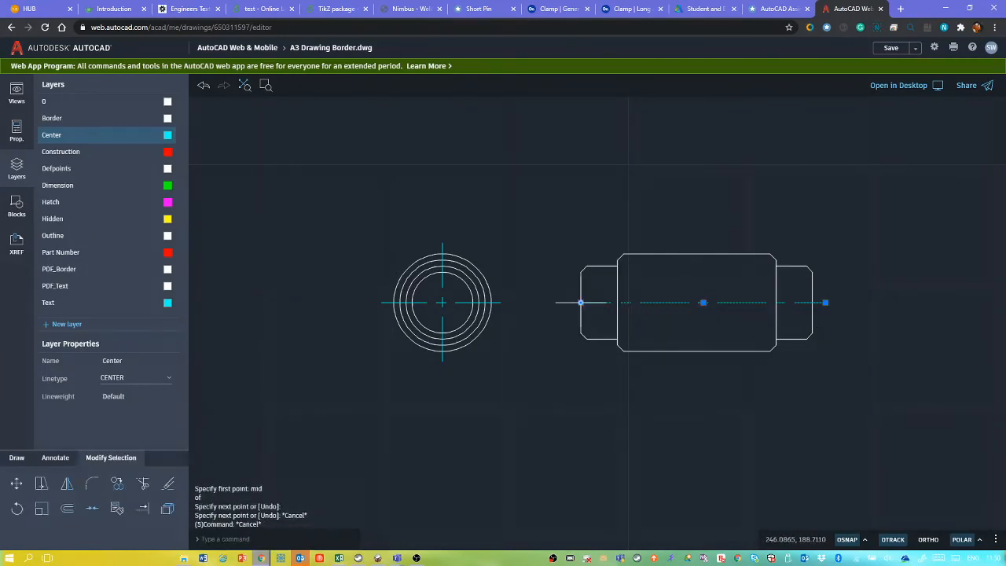
pyautogui.click(581, 302)
pyautogui.click(567, 310)
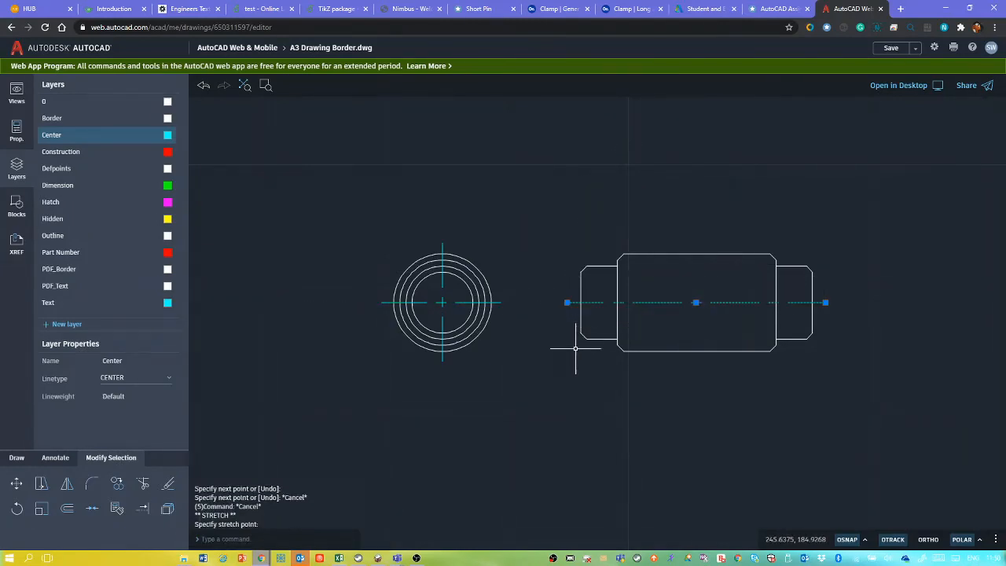
pyautogui.press('Escape')
# Draw a vertical centre line from the midpoint of the main block's bottom edge to about 1 unit above its top edge
pyautogui.write('l')
pyautogui.press('Return')
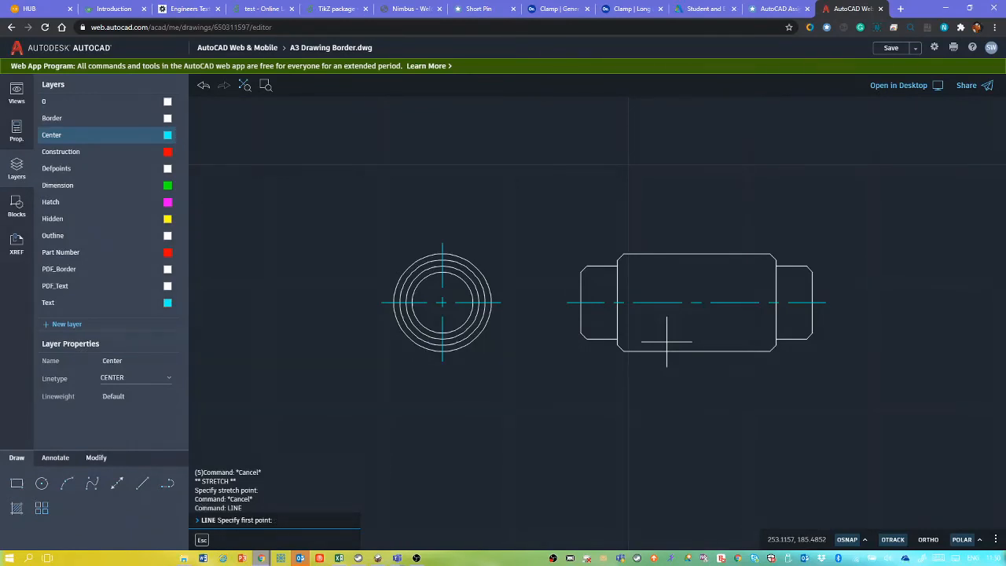
pyautogui.write('mid')
pyautogui.press('Return')
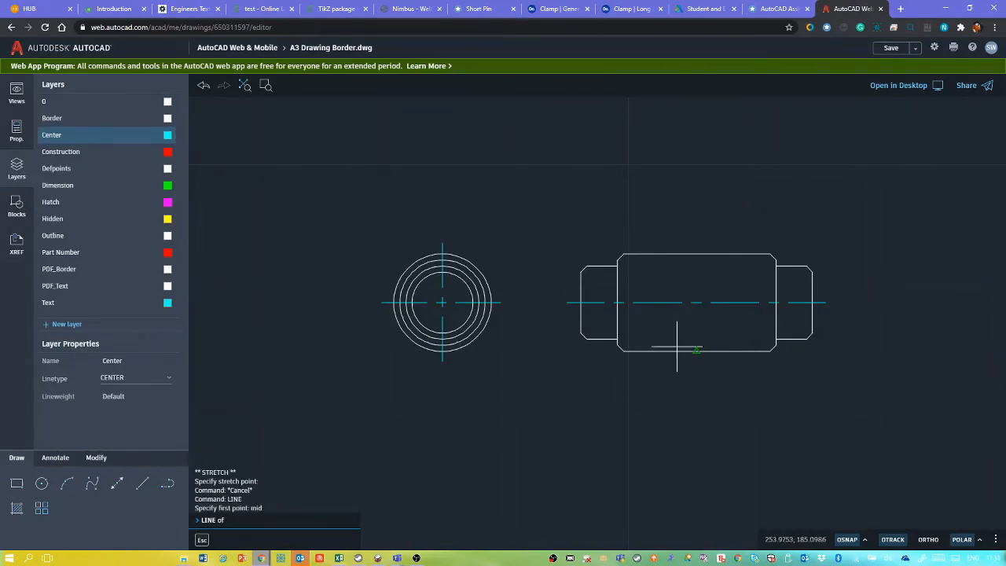
pyautogui.click(677, 348)
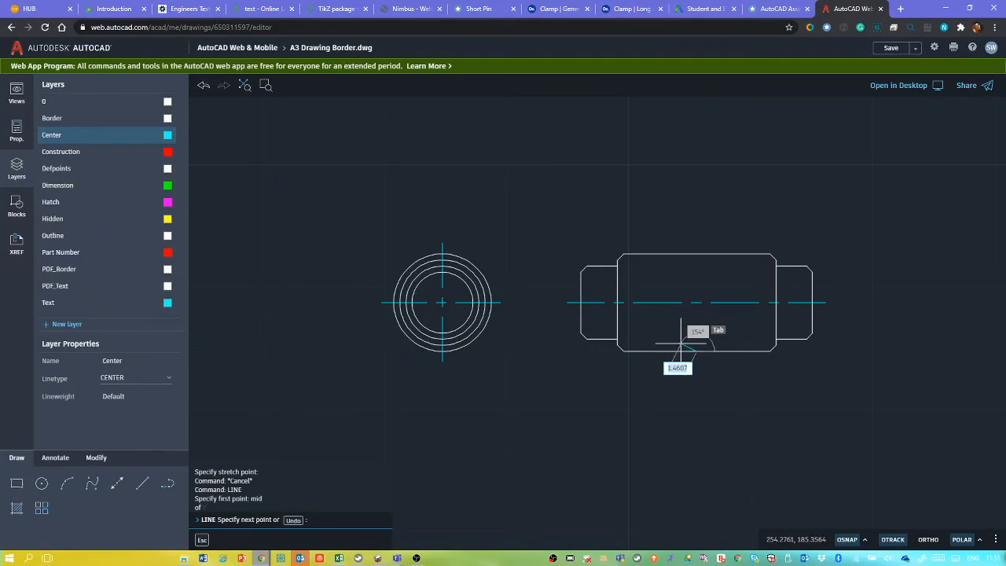
pyautogui.click(696, 243)
pyautogui.press('Escape')
pyautogui.press('Escape')
pyautogui.press('Escape')
pyautogui.press('Escape')
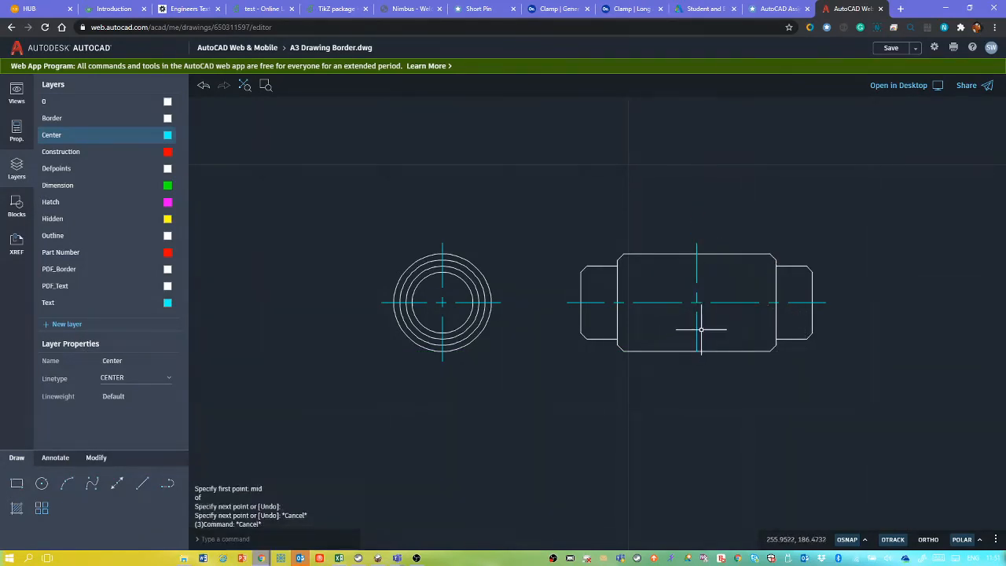
# Stretch the lower end of the main block's vertical centre line about 1 unit below the bottom edge
pyautogui.click(695, 353)
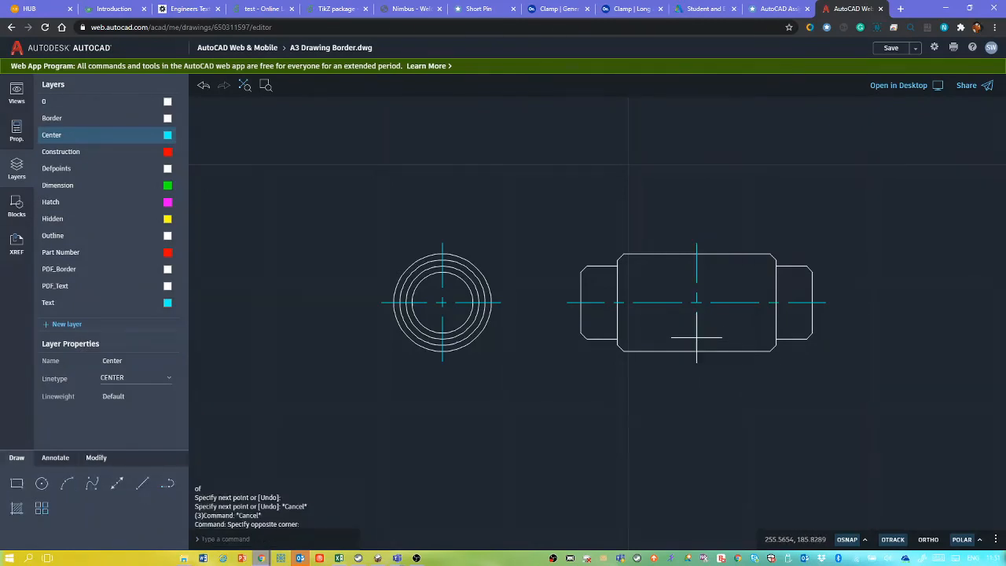
pyautogui.click(697, 338)
pyautogui.click(696, 351)
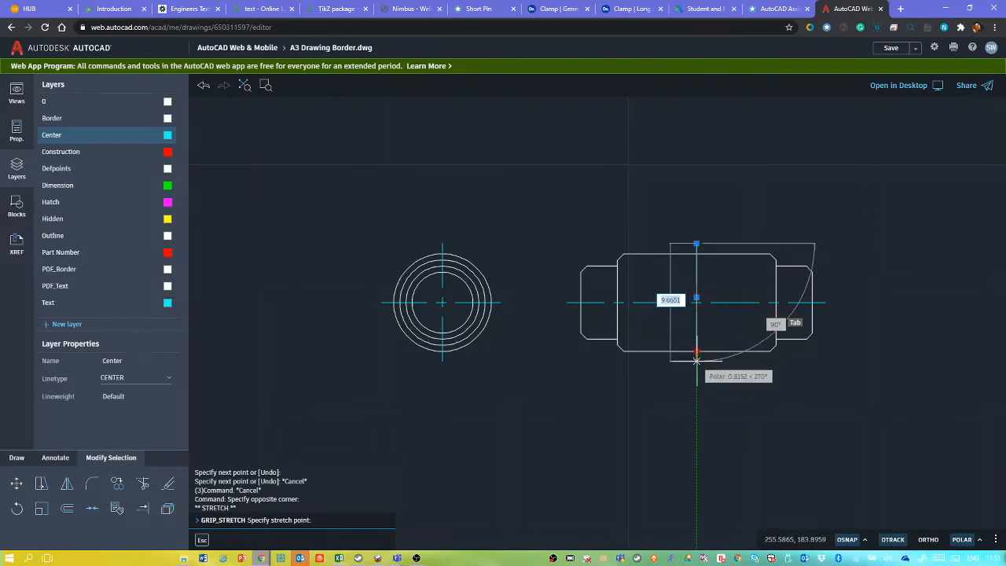
pyautogui.press('Escape')
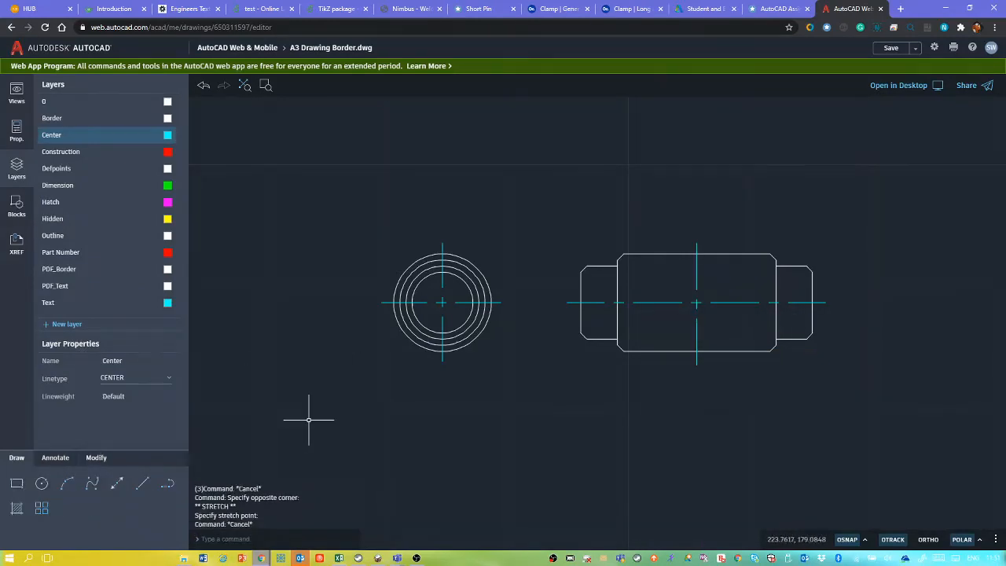
# Make Dimension the current layer and add diameter dimensions left of the end view for its outermost circle and the third circle inward
pyautogui.click(61, 186)
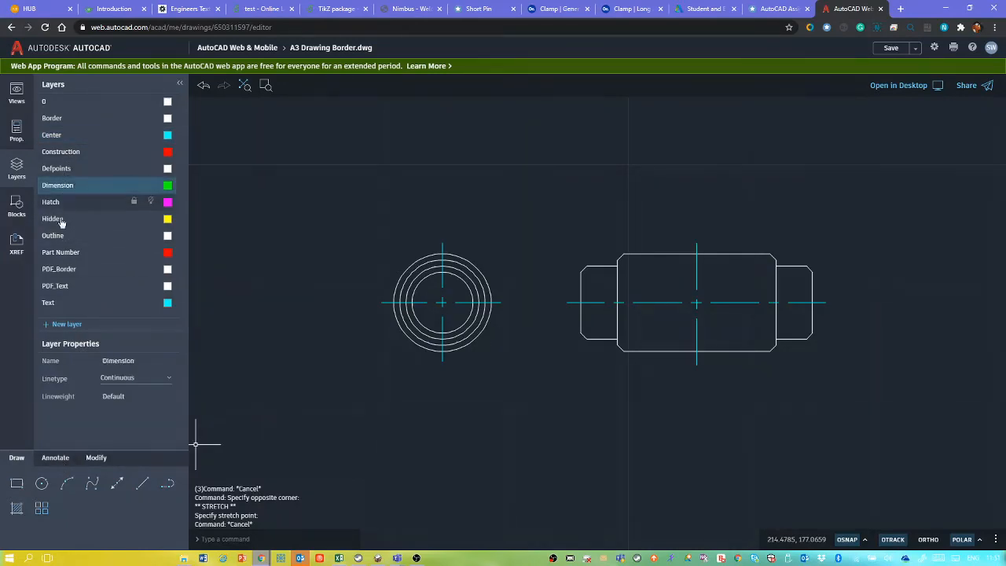
pyautogui.click(55, 459)
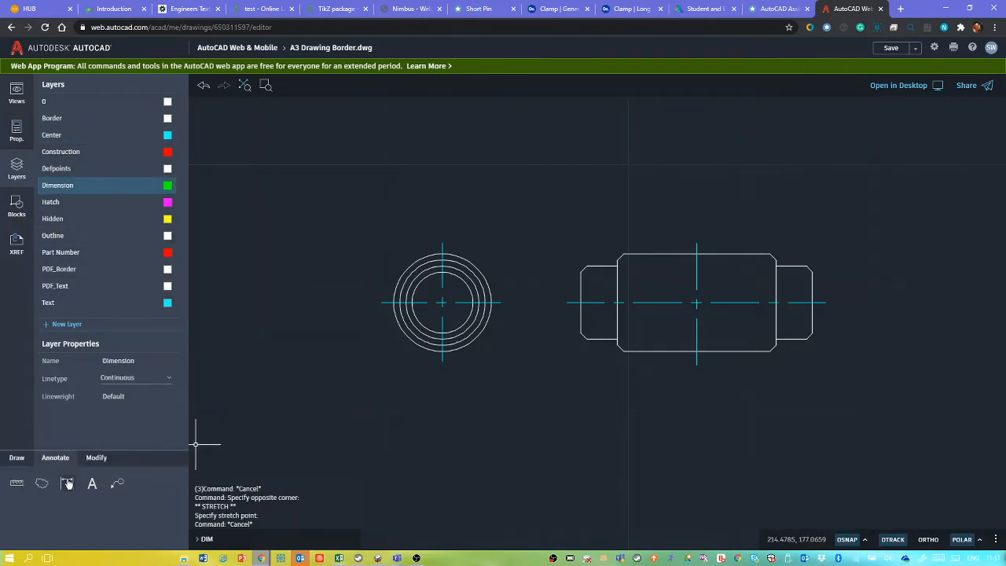
pyautogui.click(67, 484)
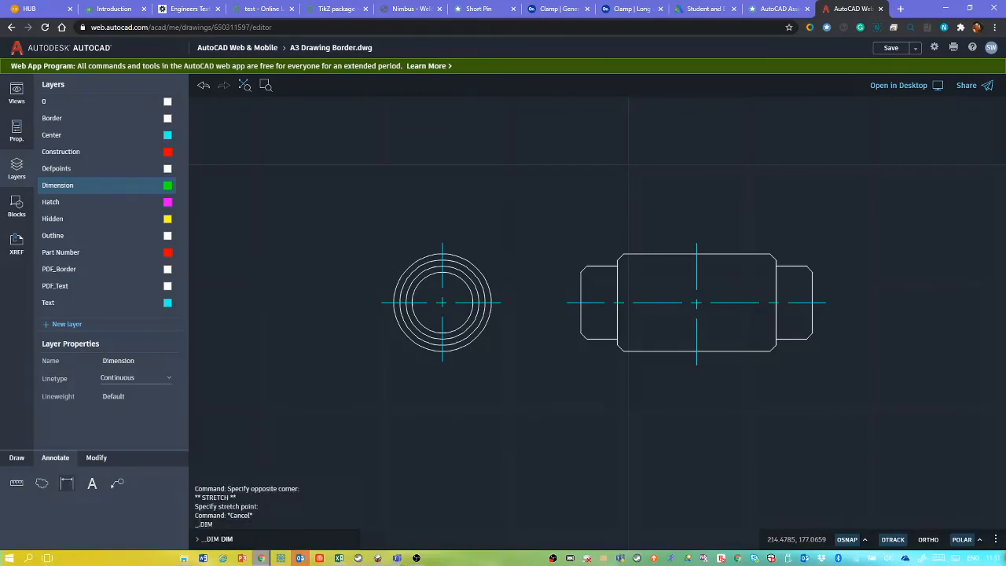
pyautogui.click(400, 333)
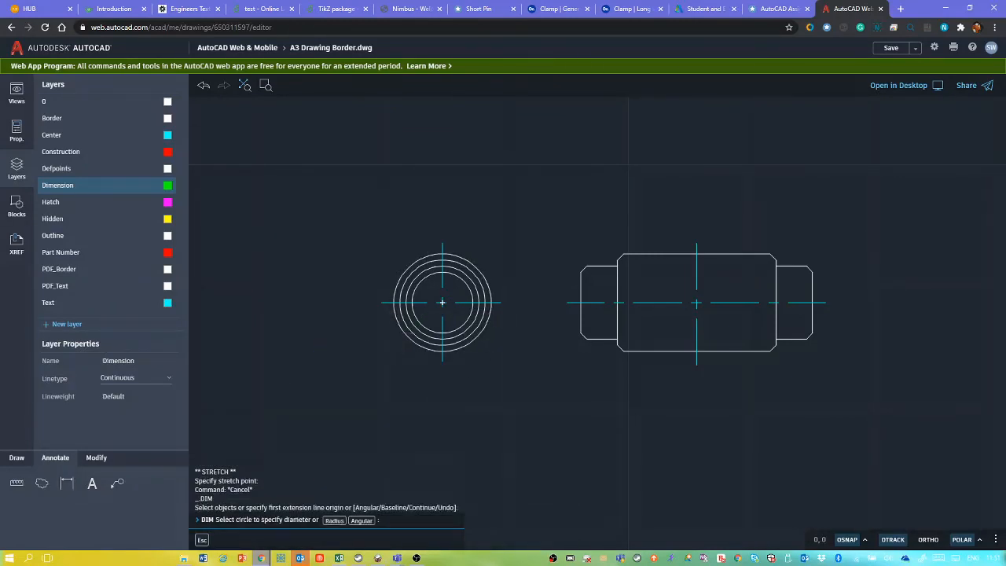
pyautogui.click(367, 329)
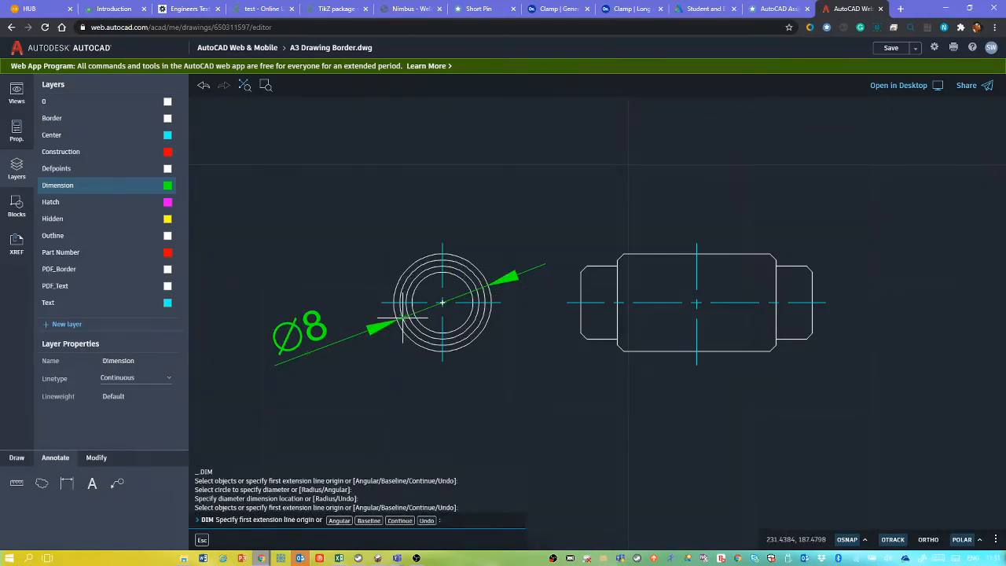
pyautogui.click(406, 307)
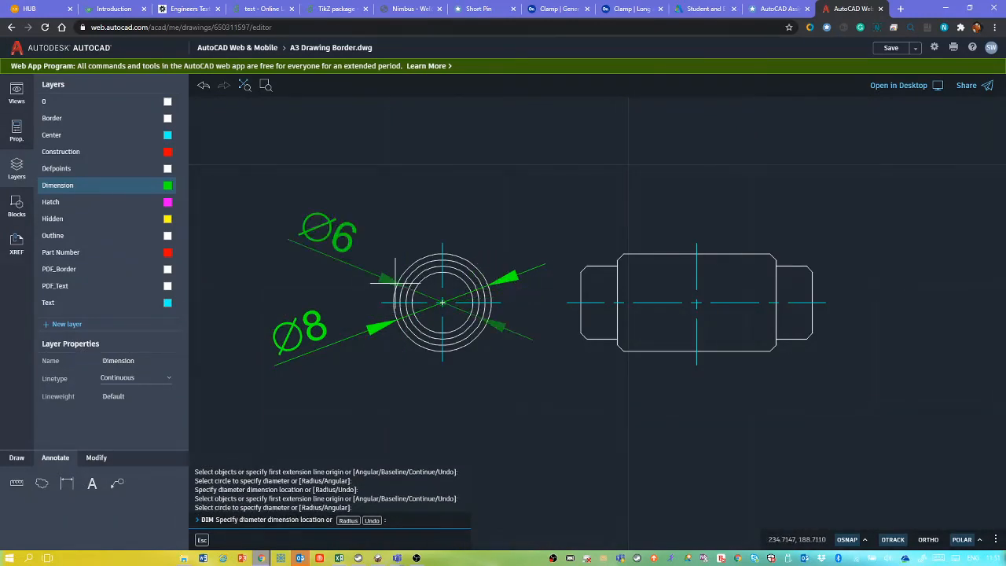
pyautogui.click(338, 263)
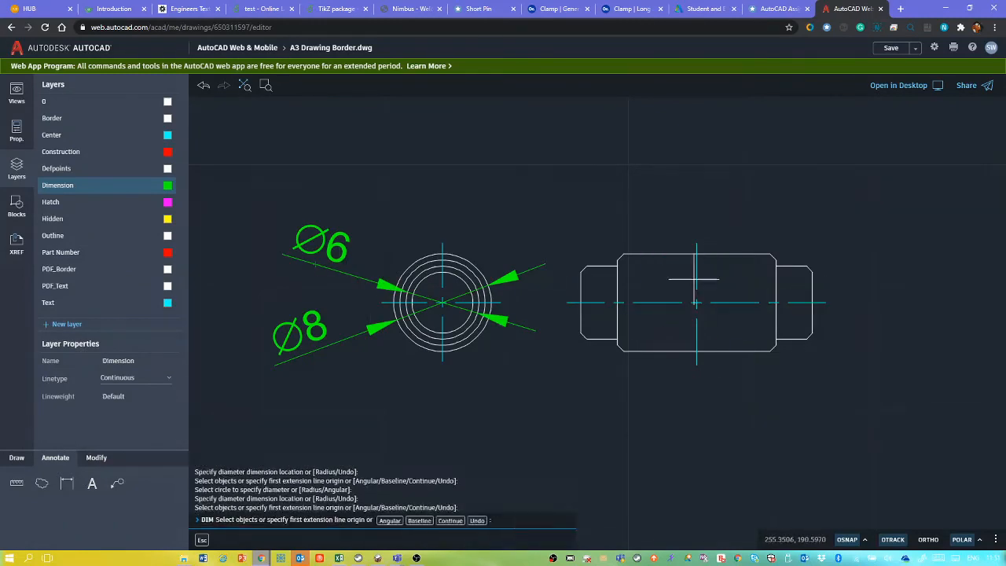
# Add a horizontal linear dimension for the stepped part's overall length, placed well below the side view
pyautogui.press('Escape')
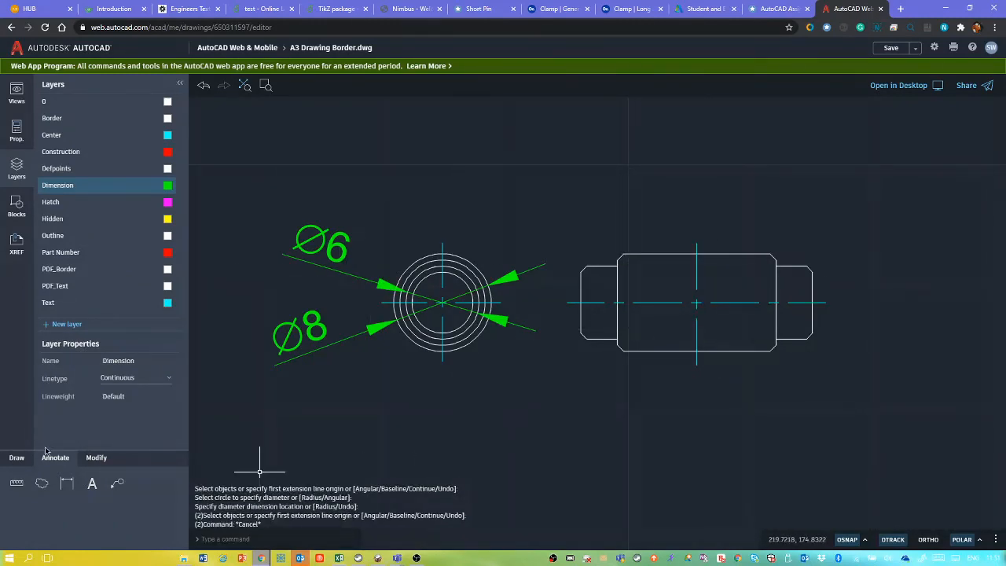
pyautogui.press('Return')
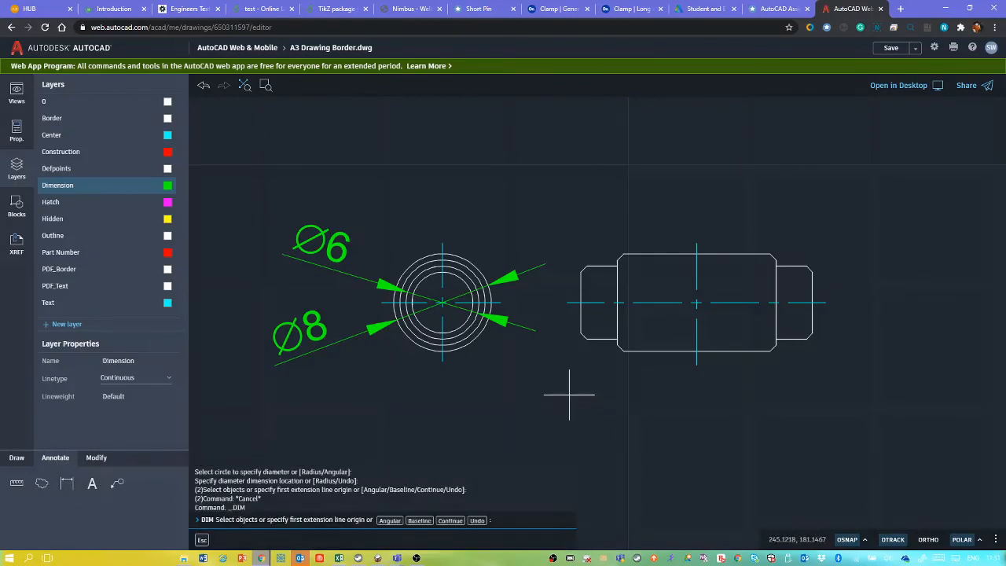
pyautogui.click(578, 333)
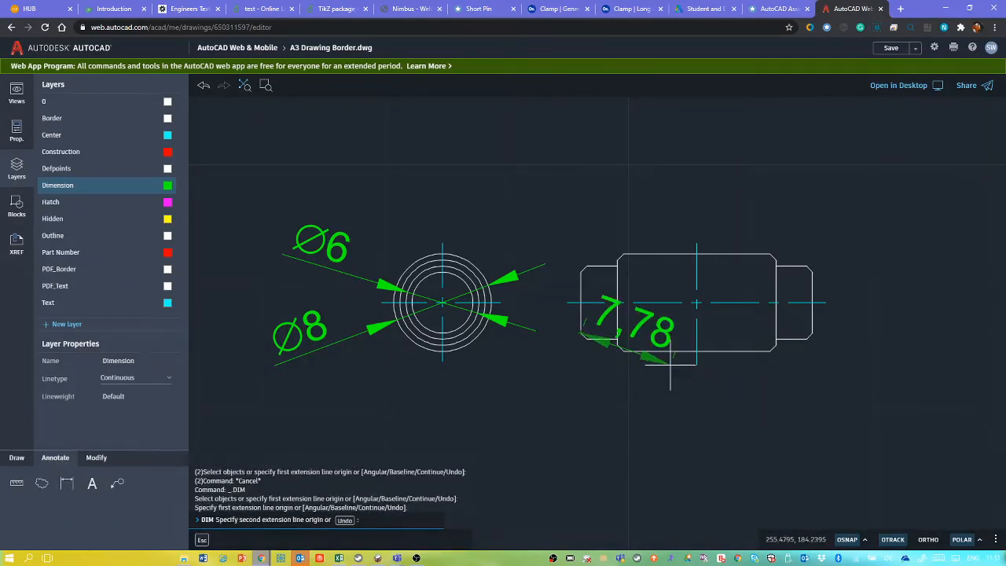
pyautogui.click(811, 339)
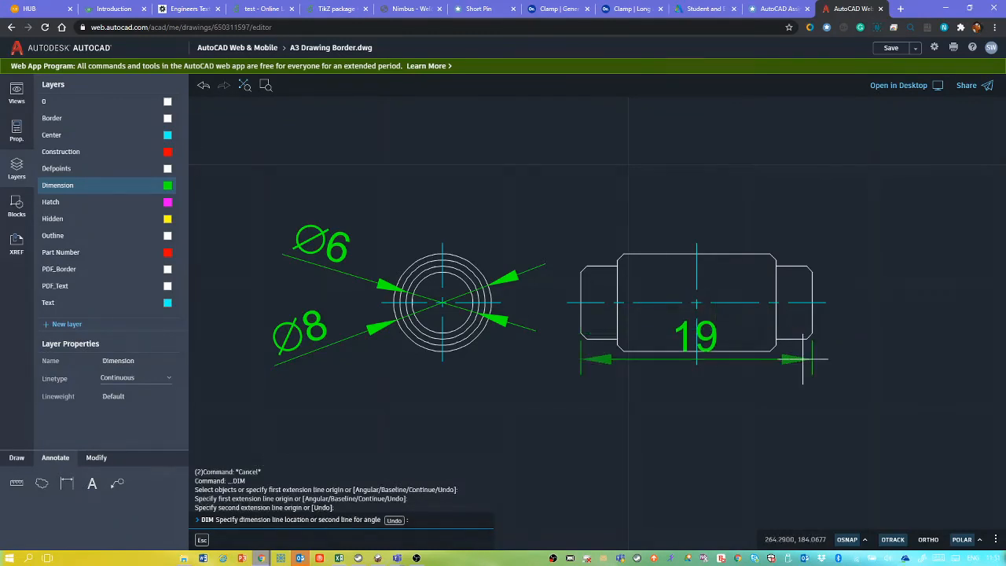
pyautogui.click(731, 478)
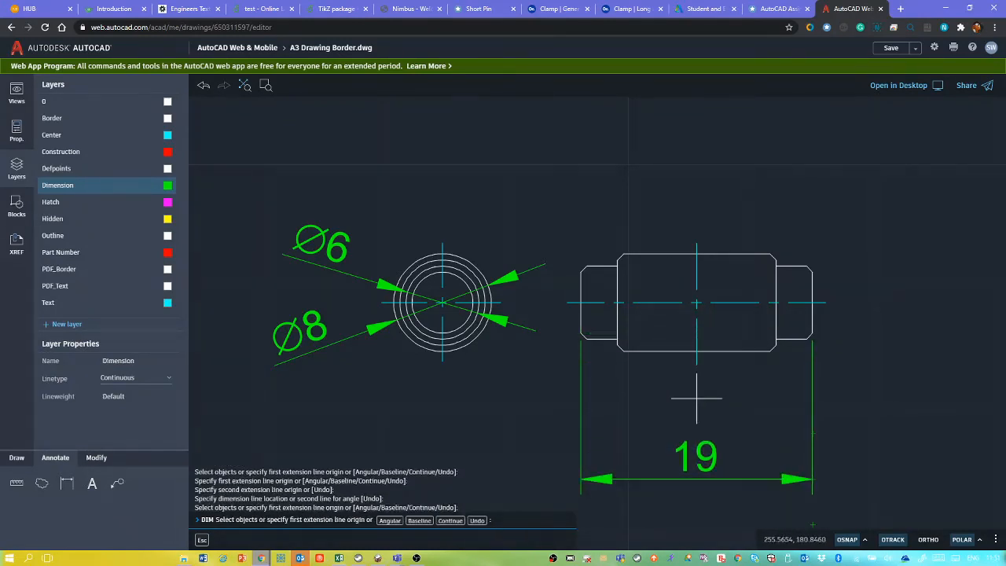
# Dimension the main block's length horizontally, placing it between the part and the overall length dimension
pyautogui.click(618, 350)
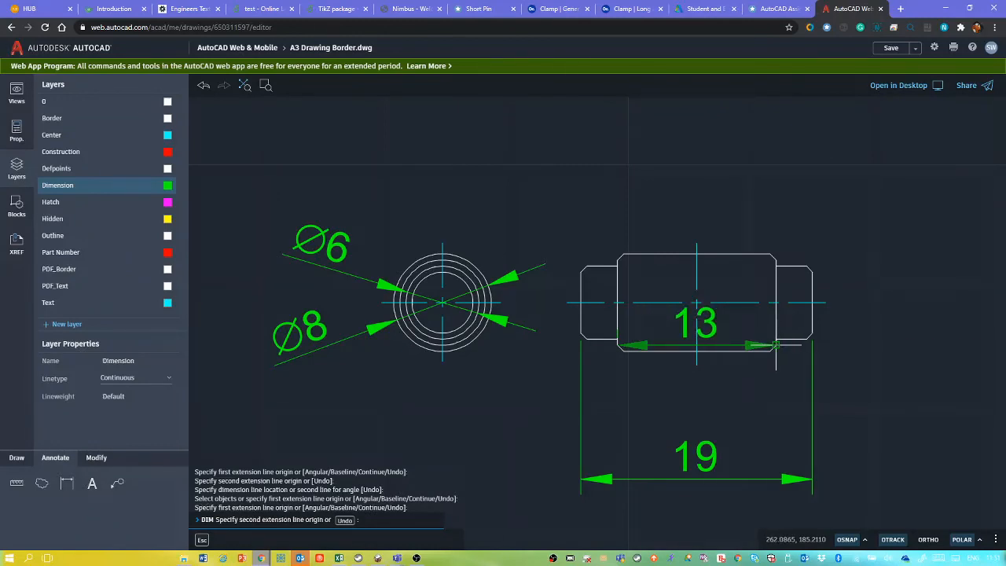
pyautogui.click(776, 346)
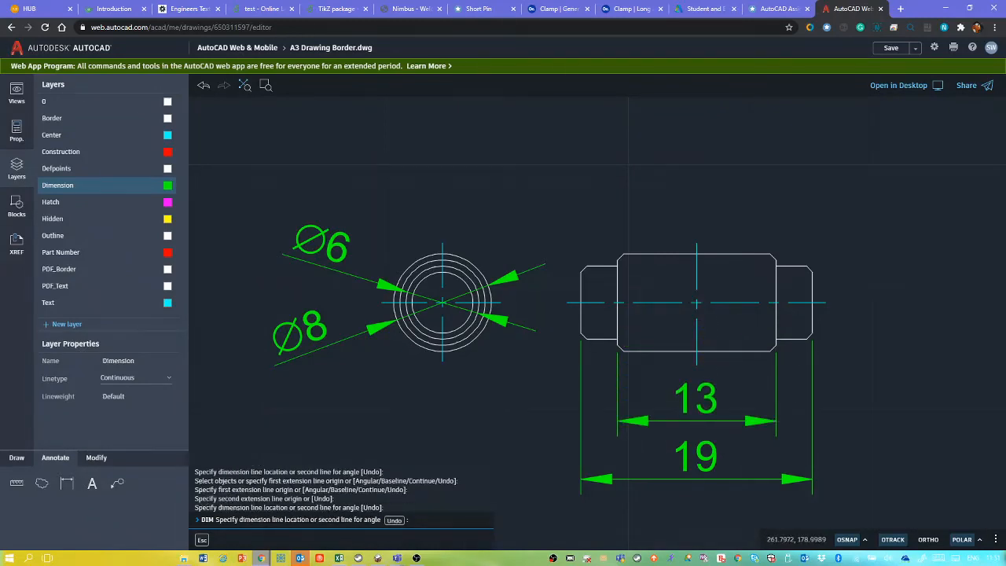
pyautogui.click(696, 421)
pyautogui.press('Escape')
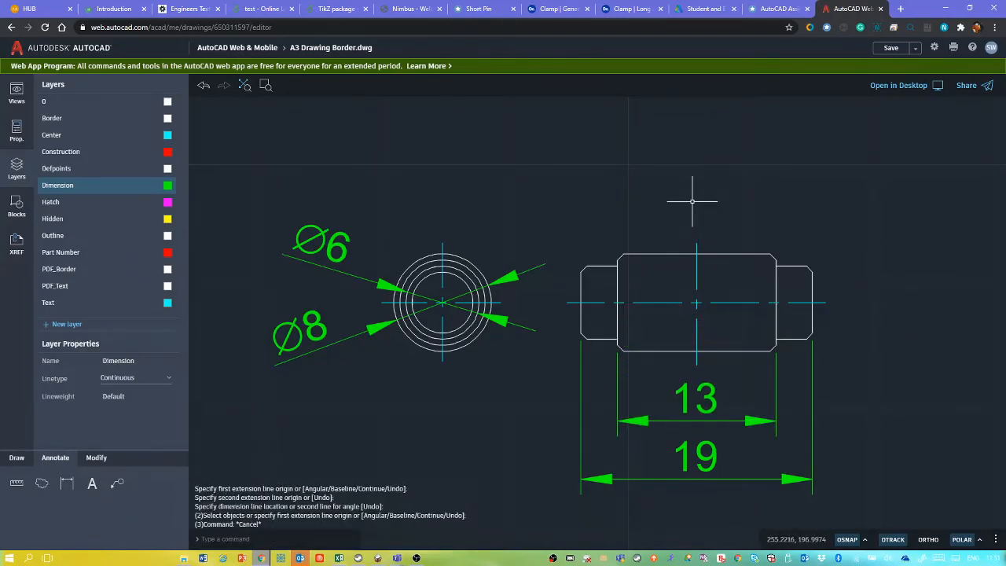